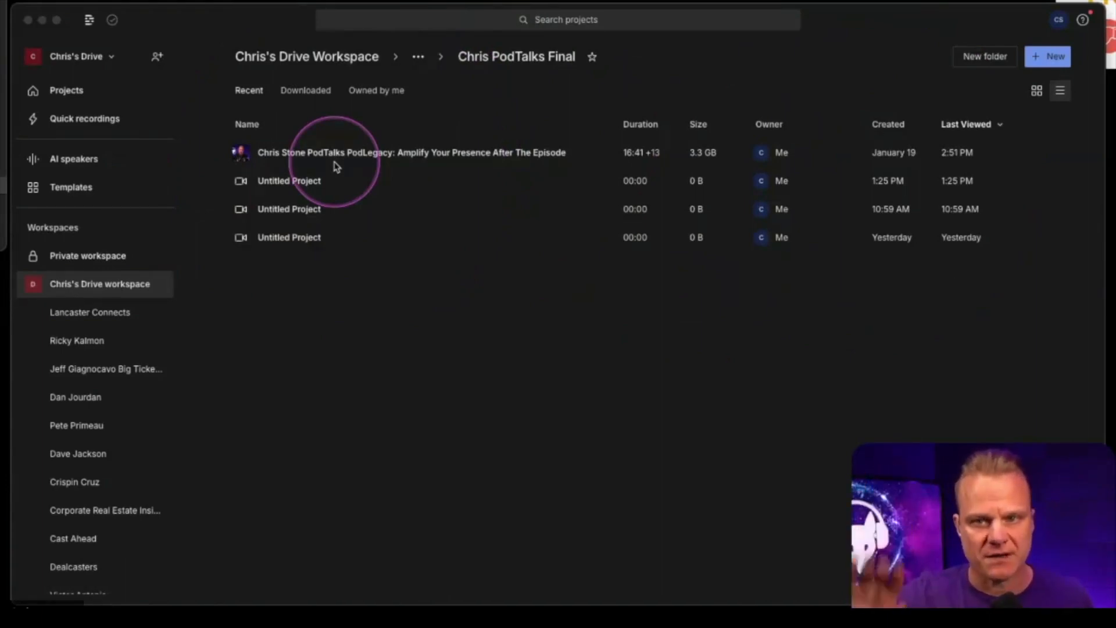
Create a new empty video project in the current folder and return to the project list
left_click(1046, 61)
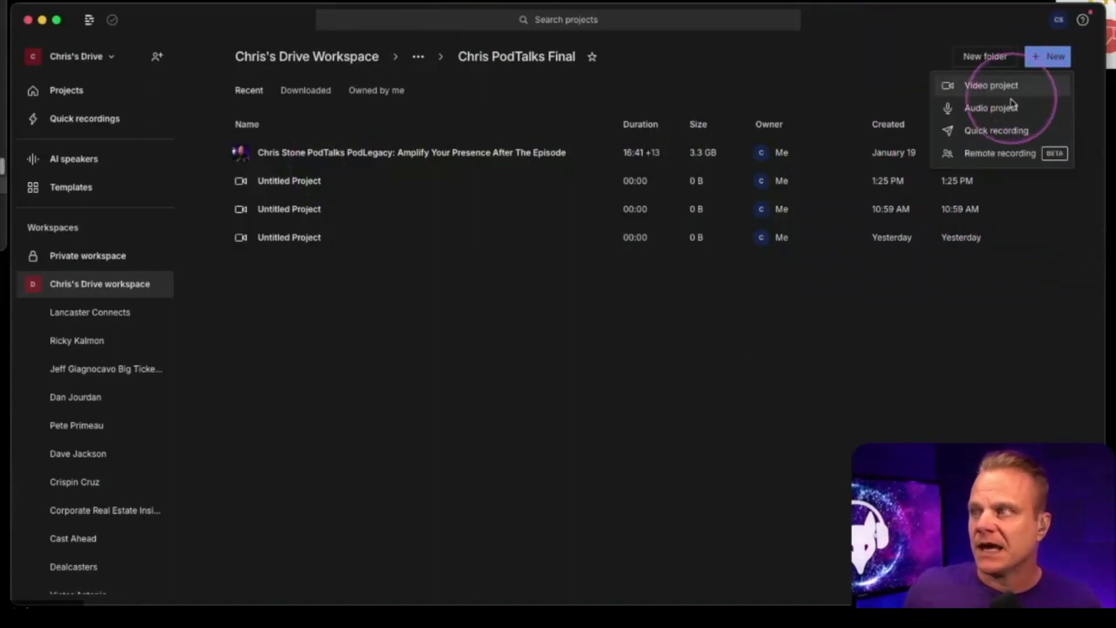
left_click(995, 90)
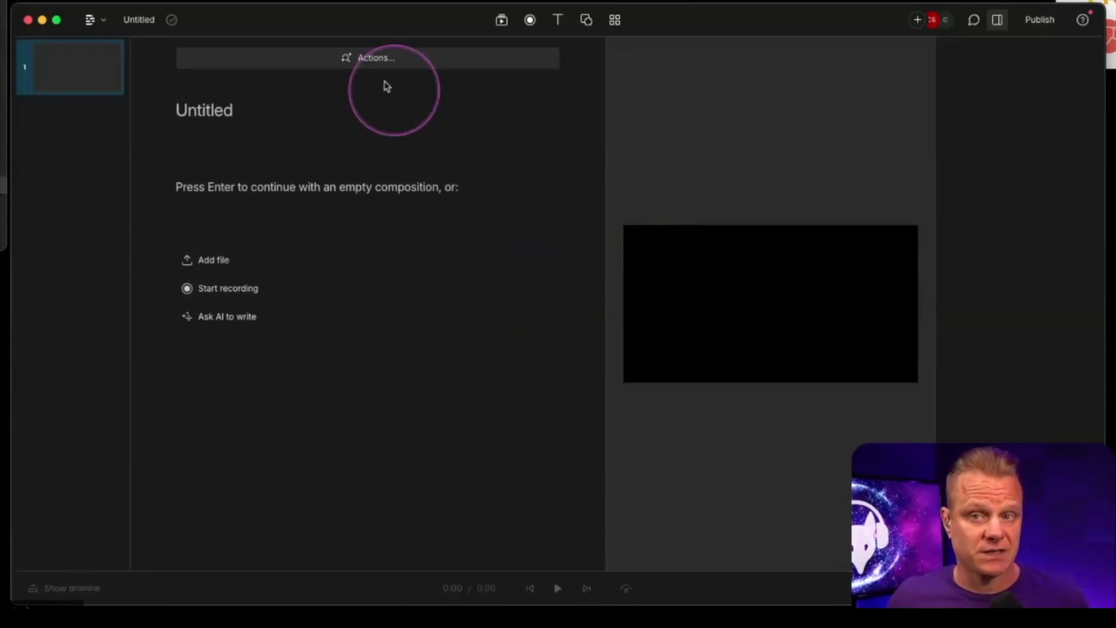
left_click(93, 21)
left_click(96, 52)
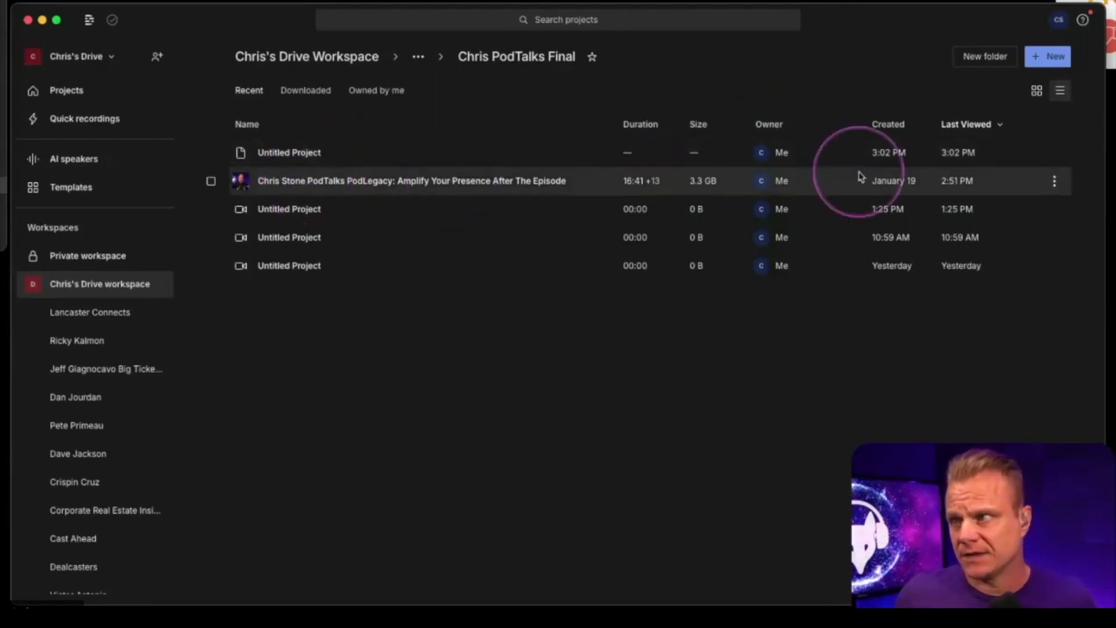
Open the existing PodLegacy video project and hide and reshow its timeline
left_click(313, 187)
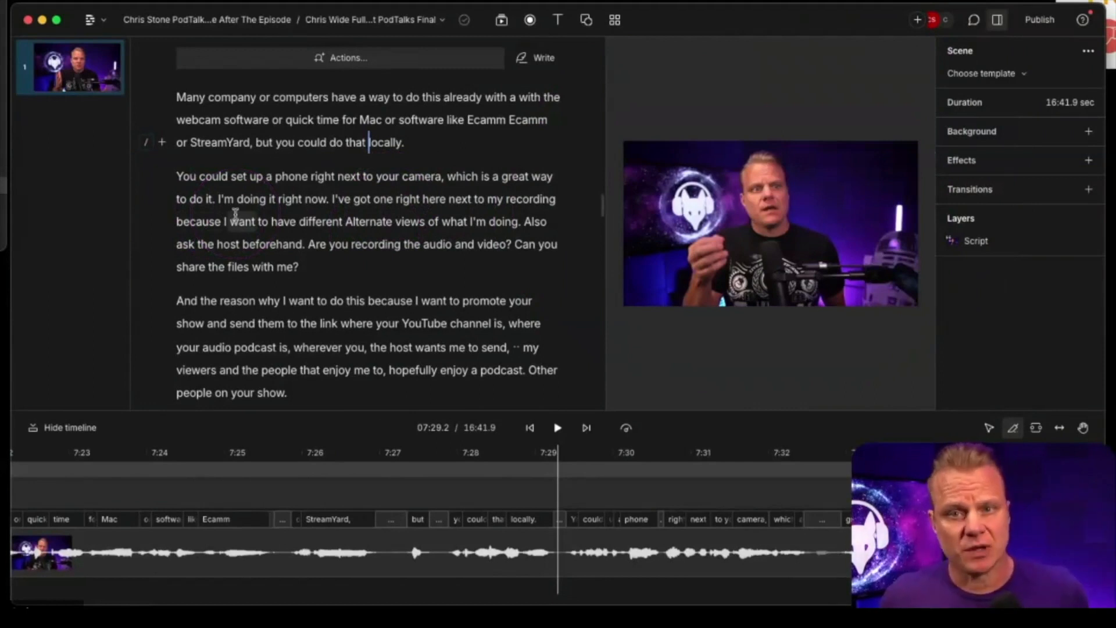
scroll(535, 198, "down", 2)
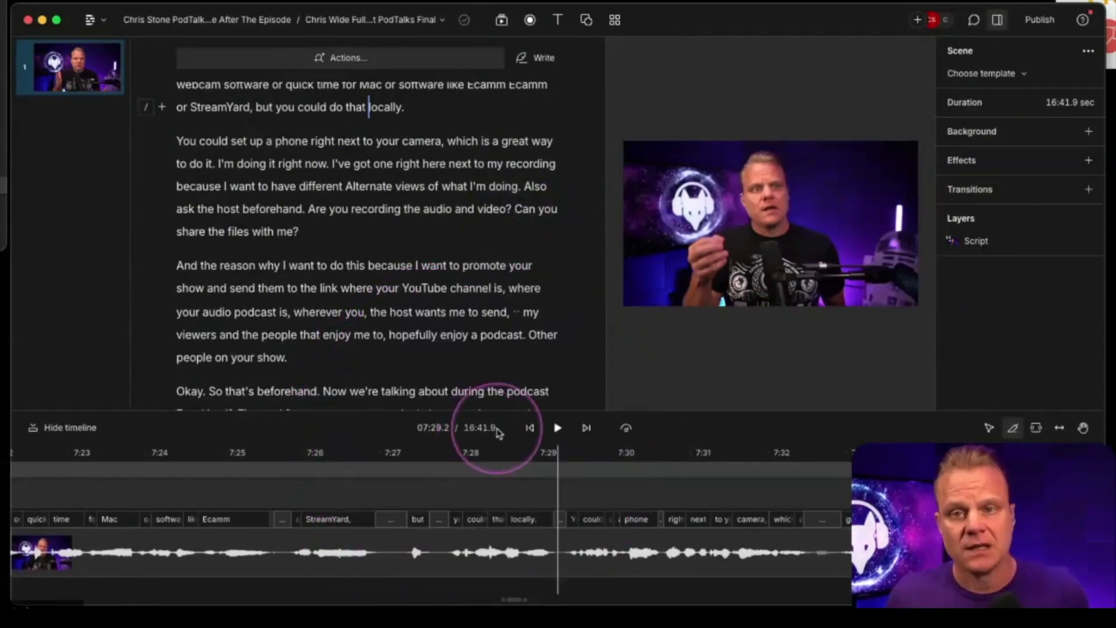
left_click(332, 540)
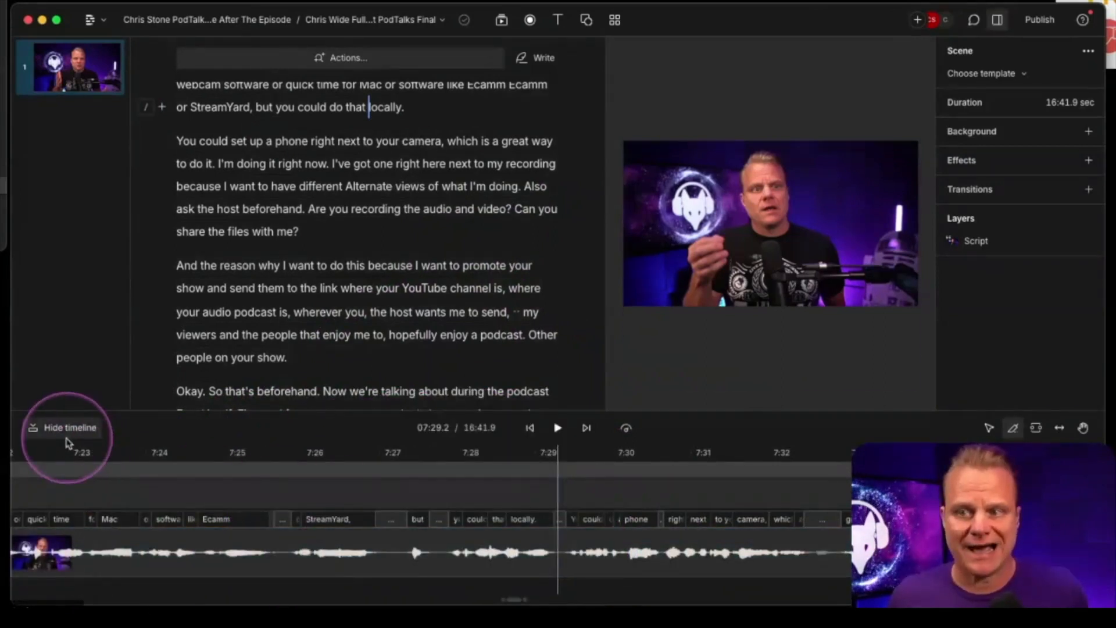
left_click(68, 428)
left_click(52, 590)
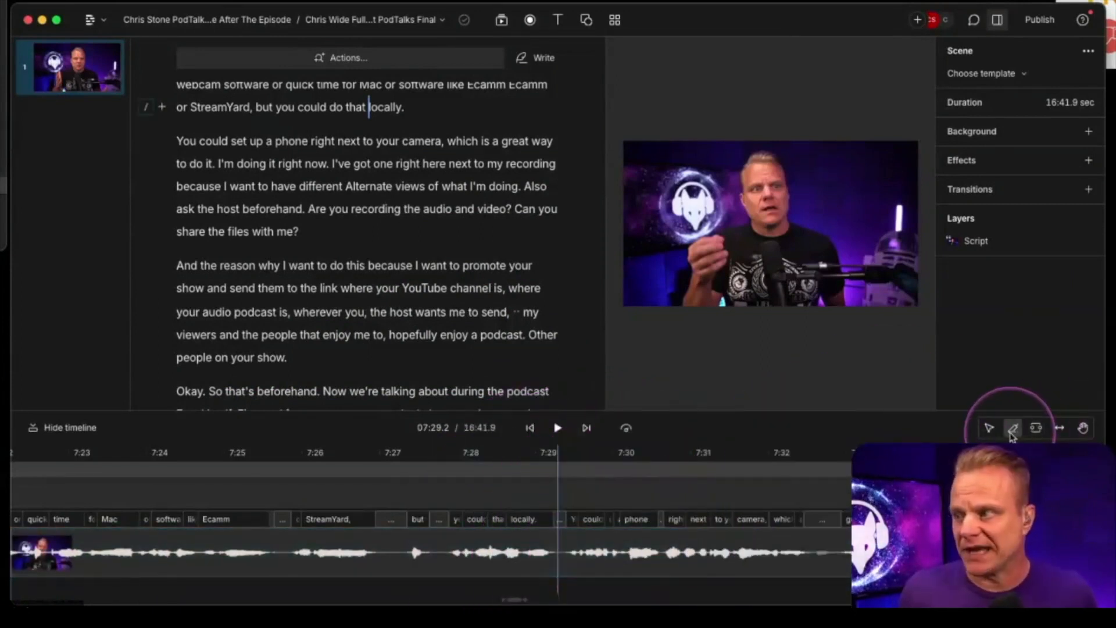
Try splitting the clip on the timeline at about 7:27, between the words "StreamYard," and "but"
left_click(411, 558)
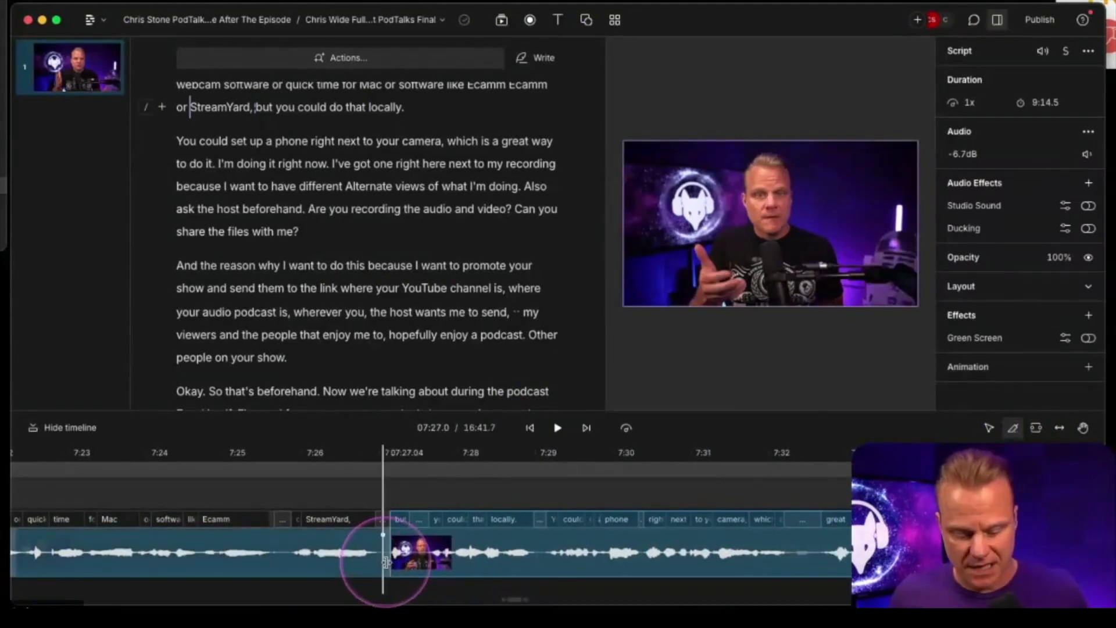
left_click_drag(386, 562, 390, 562)
left_click(391, 563)
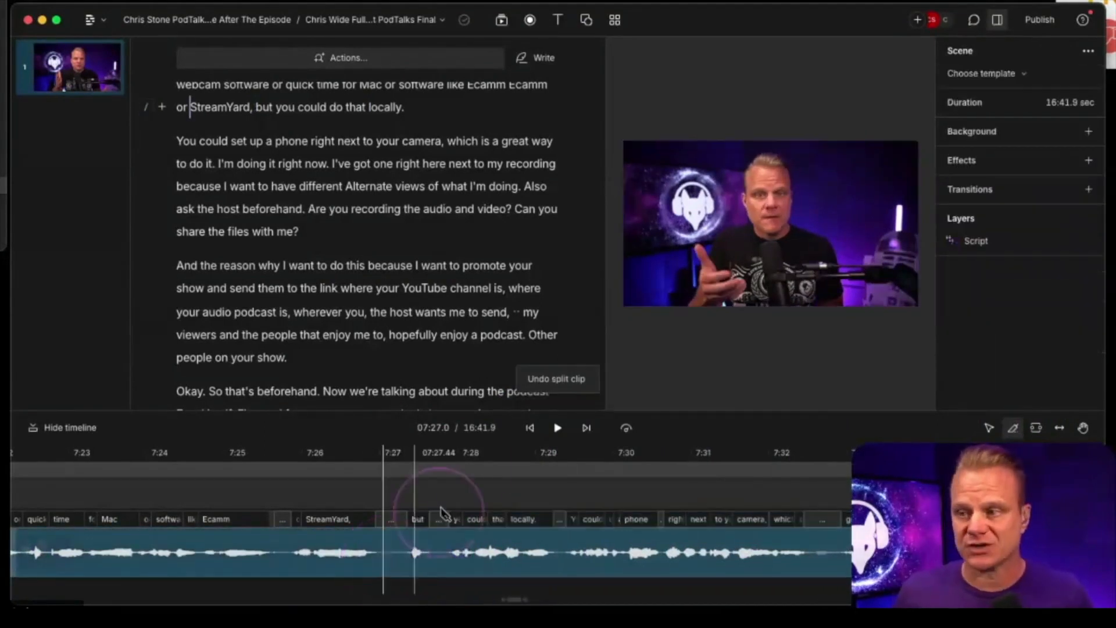
Move the playhead to the words "outside of your, window" in the script paragraph about outside noises
left_click(319, 199)
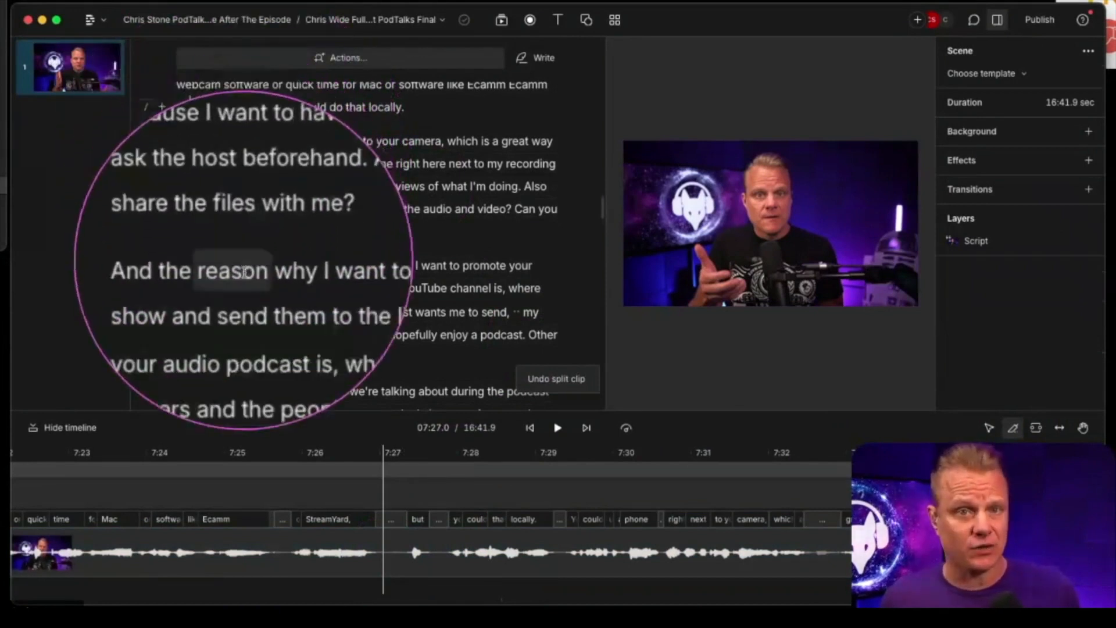
scroll(294, 271, "down", 1)
scroll(293, 272, "down", 5)
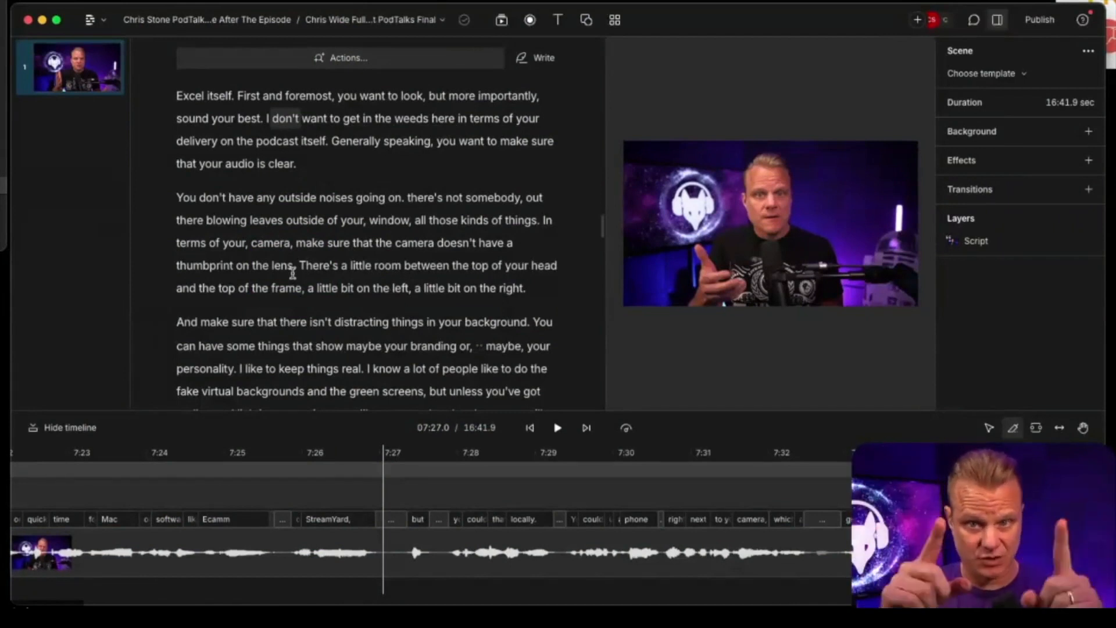
left_click(298, 260)
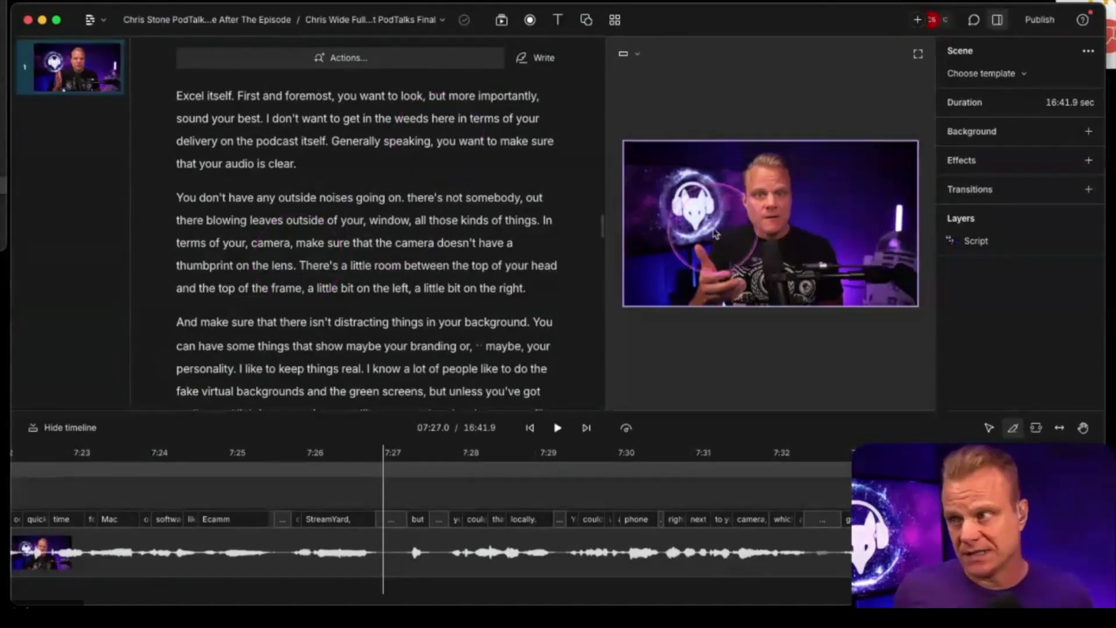
left_click(363, 175)
left_click(751, 220)
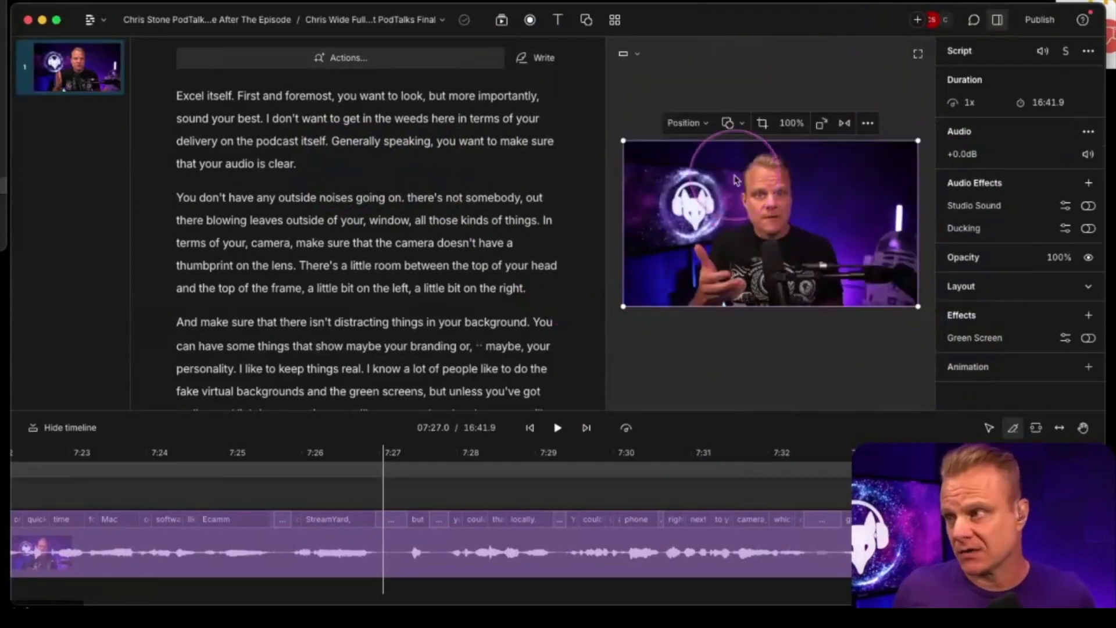
left_click(363, 219)
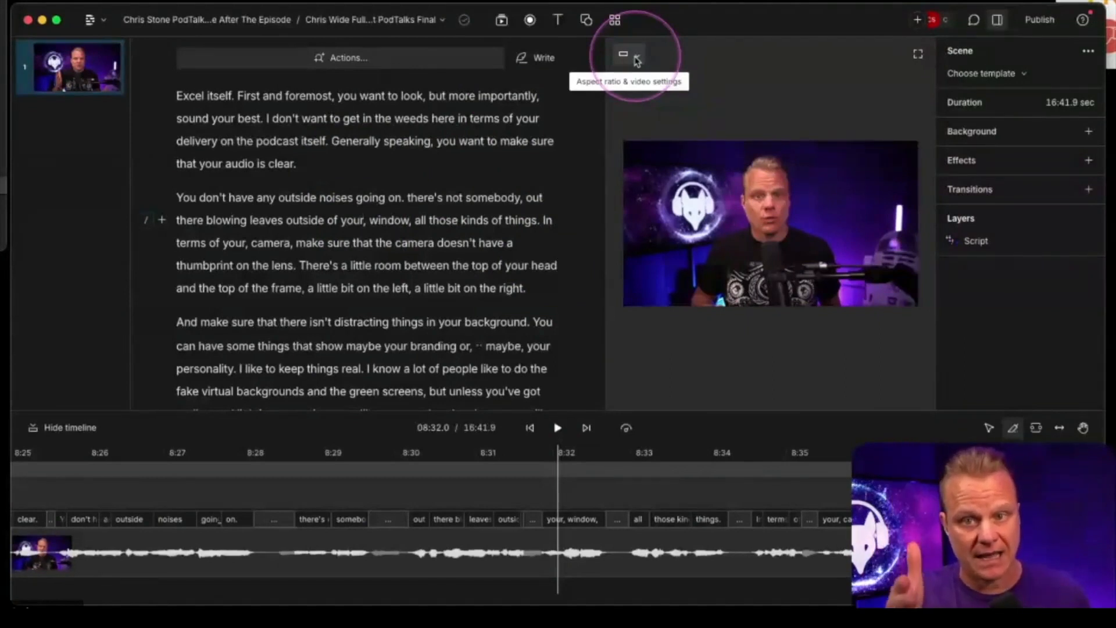
Change the video's aspect ratio to Square 1:1 and make the footage fill the canvas
left_click(637, 58)
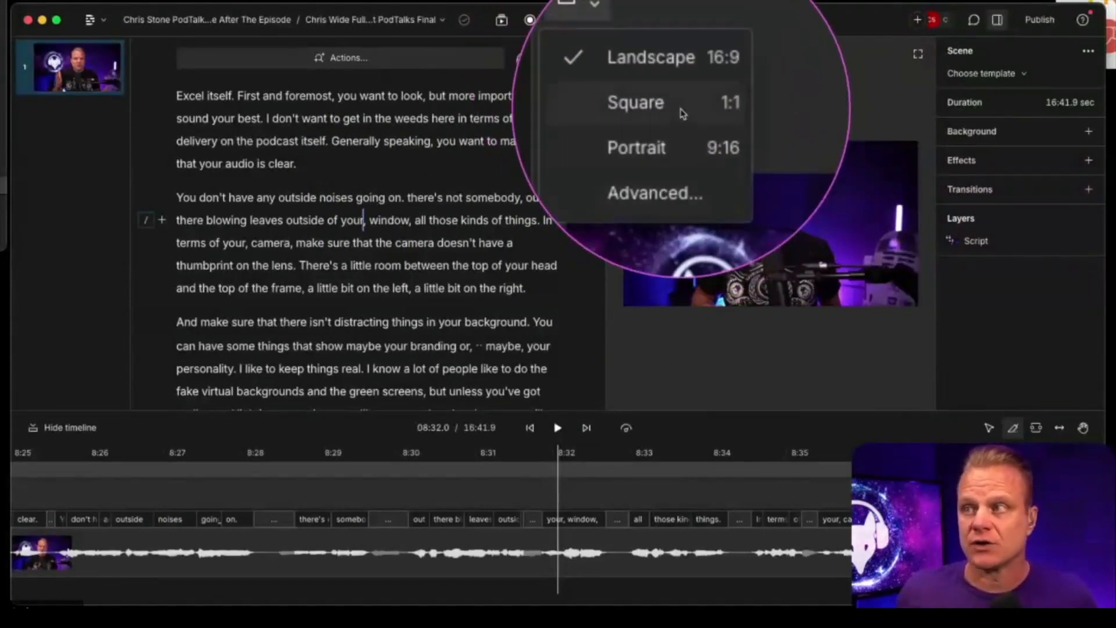
left_click(683, 113)
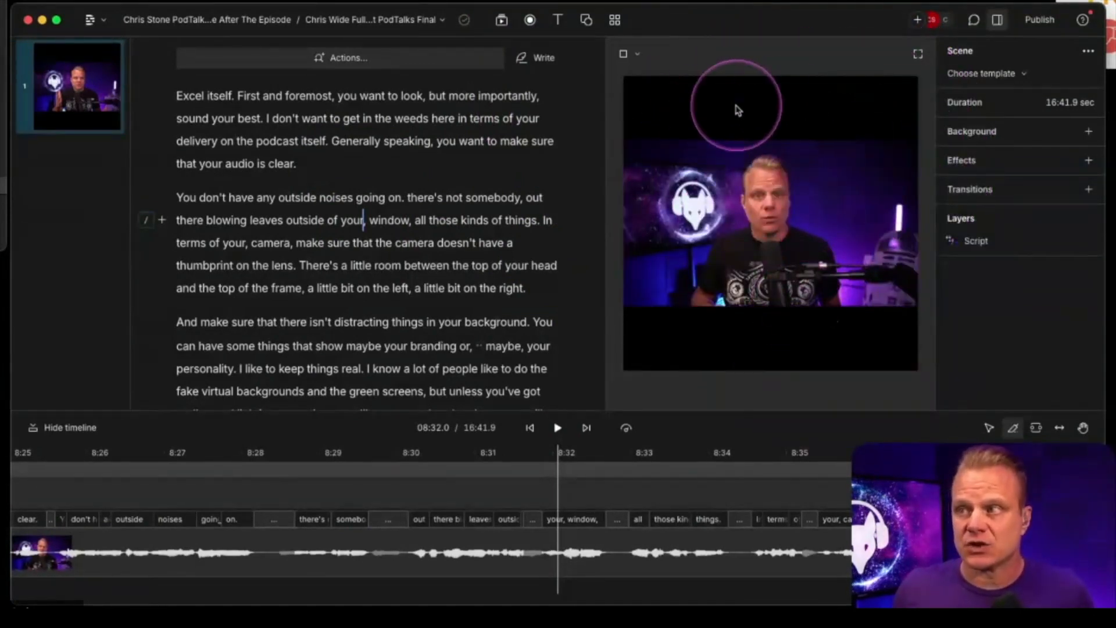
left_click(746, 247)
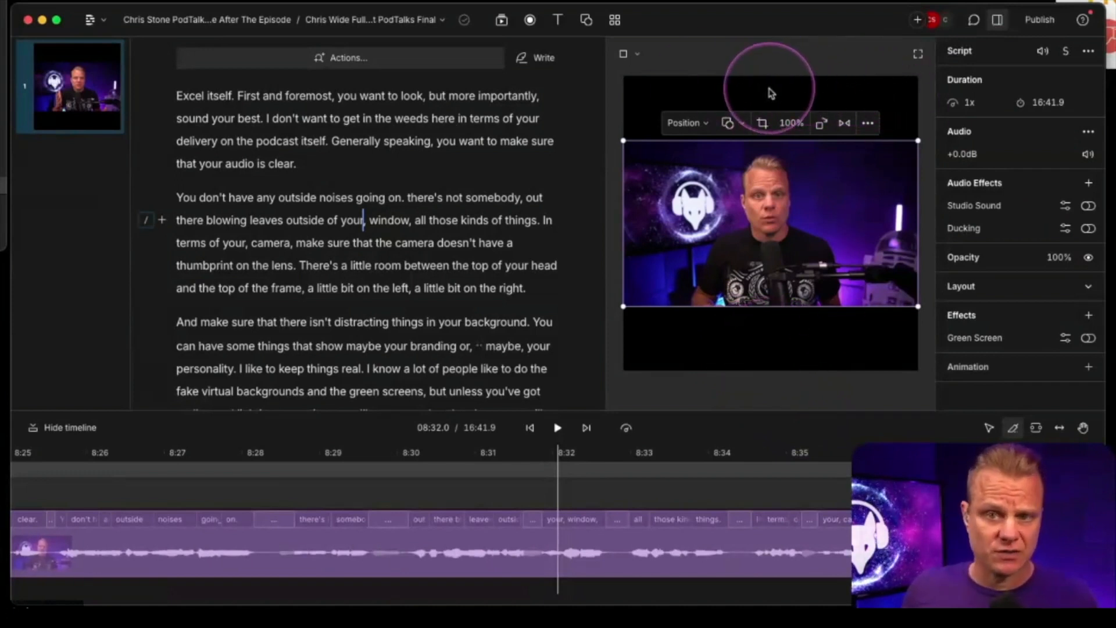
left_click(703, 124)
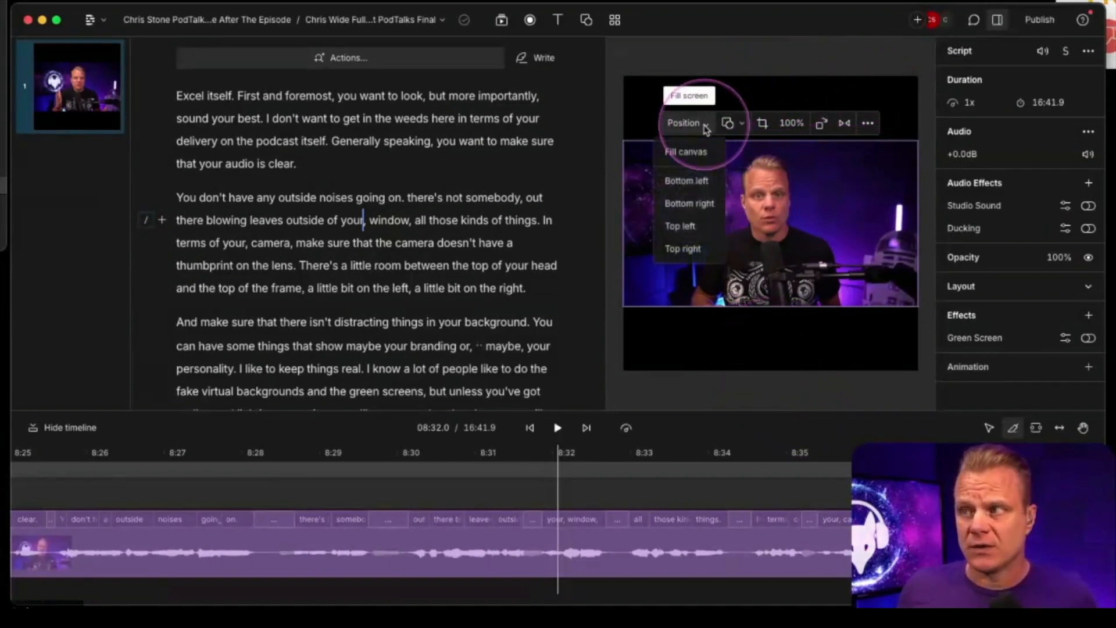
left_click(685, 154)
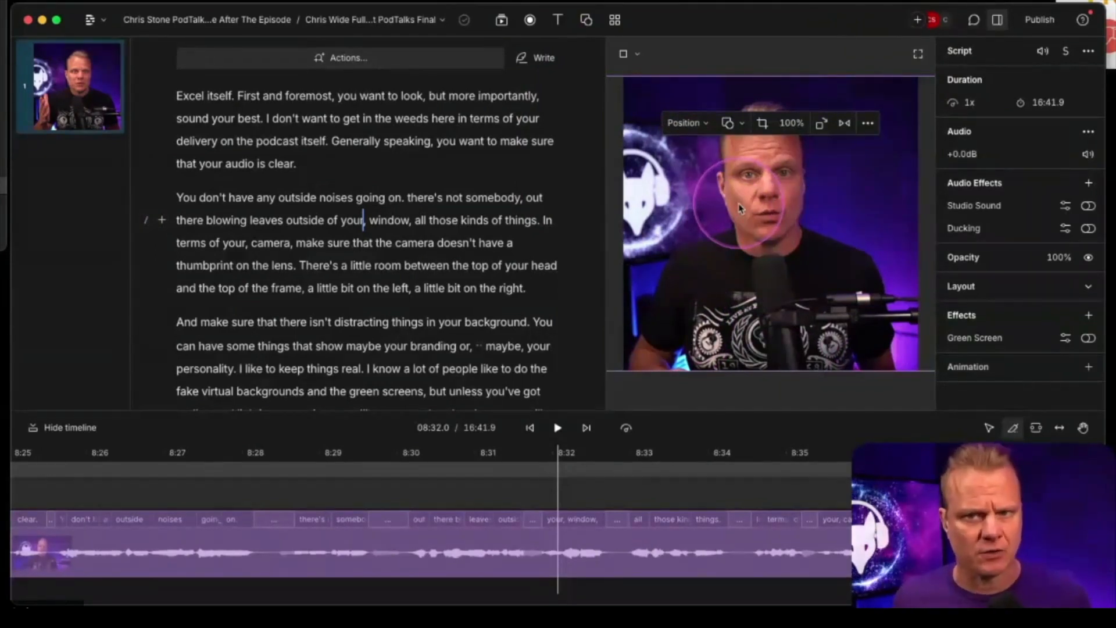
left_click(704, 122)
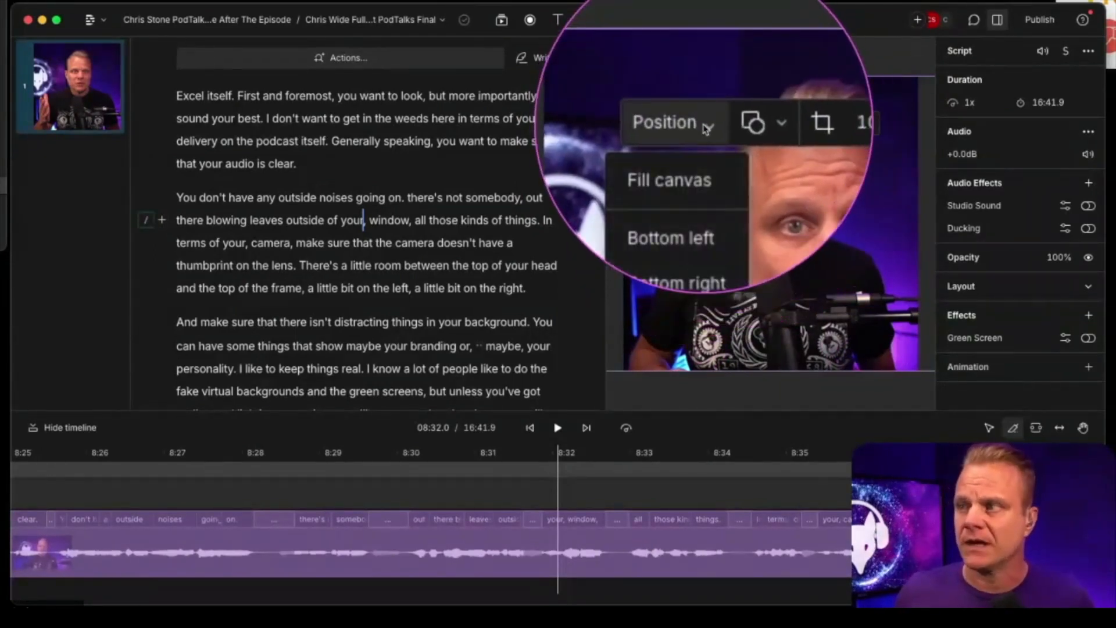
left_click(719, 56)
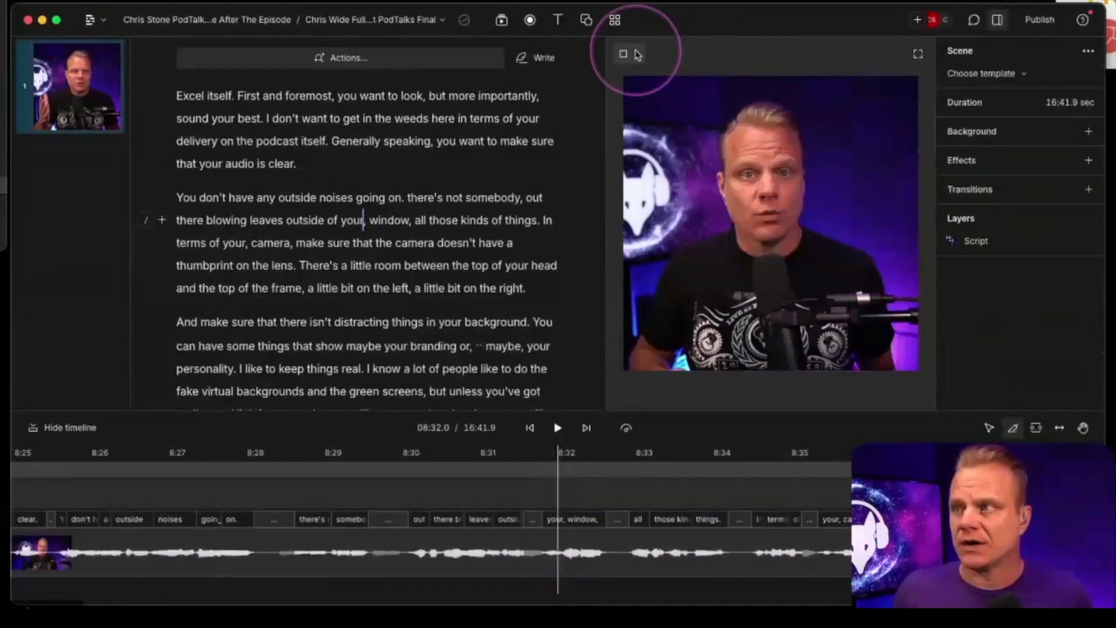
Change the video's aspect ratio to Portrait 9:16 and make the footage fill the canvas
left_click(634, 56)
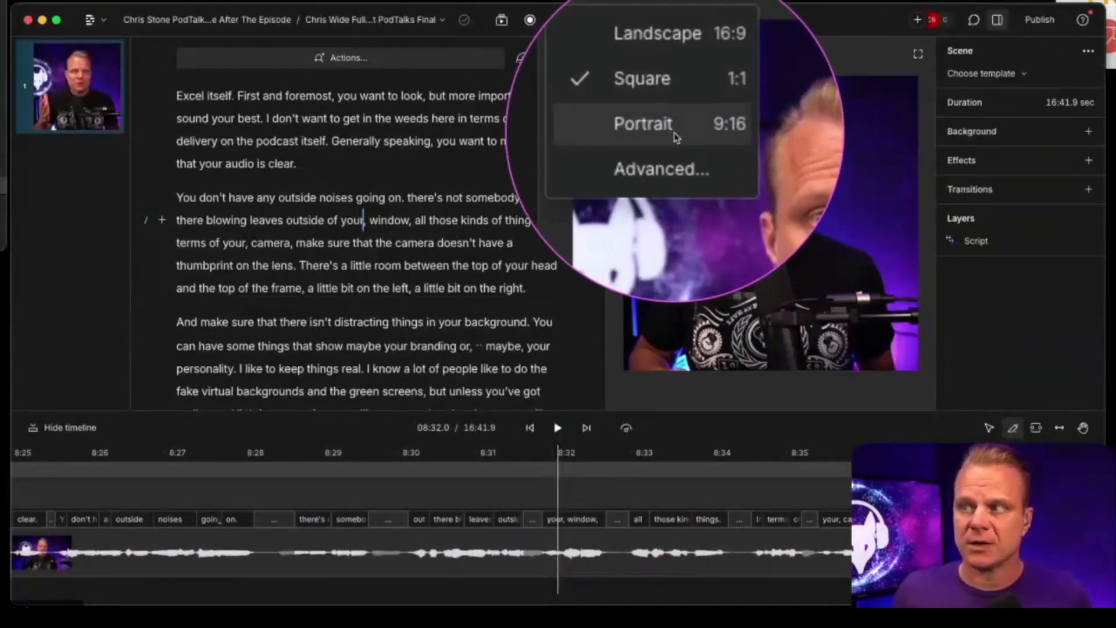
left_click(674, 135)
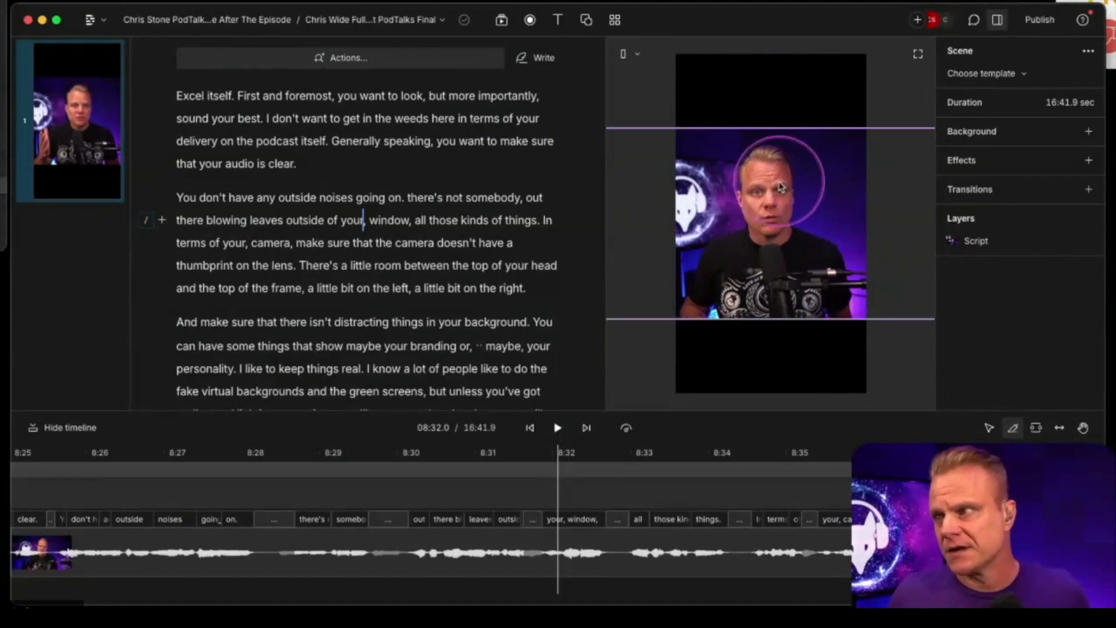
left_click(759, 146)
left_click(706, 115)
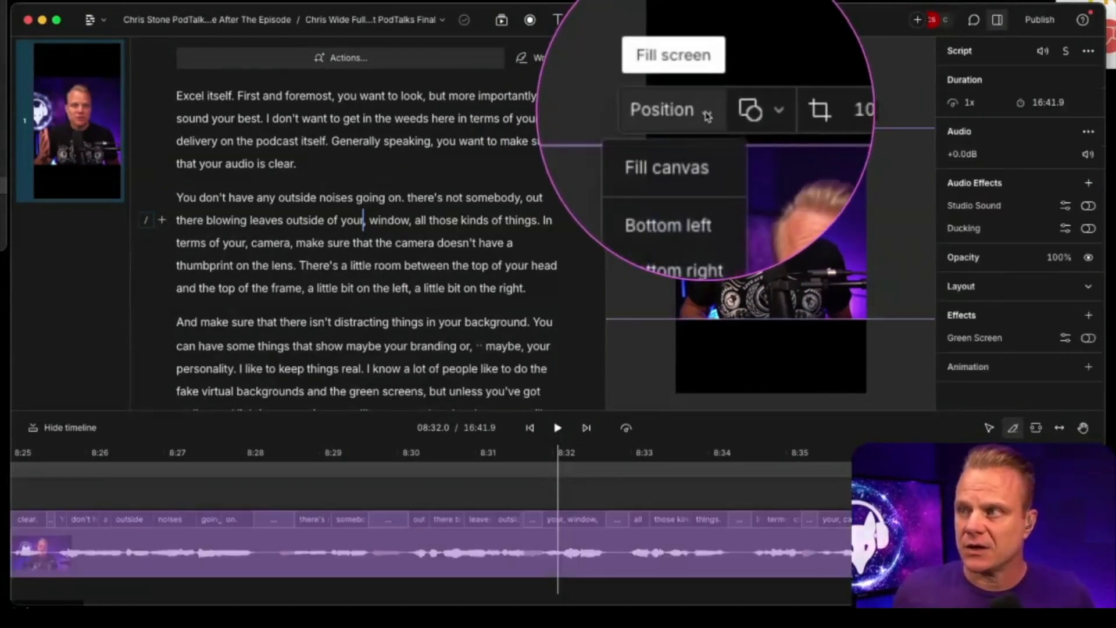
left_click(695, 141)
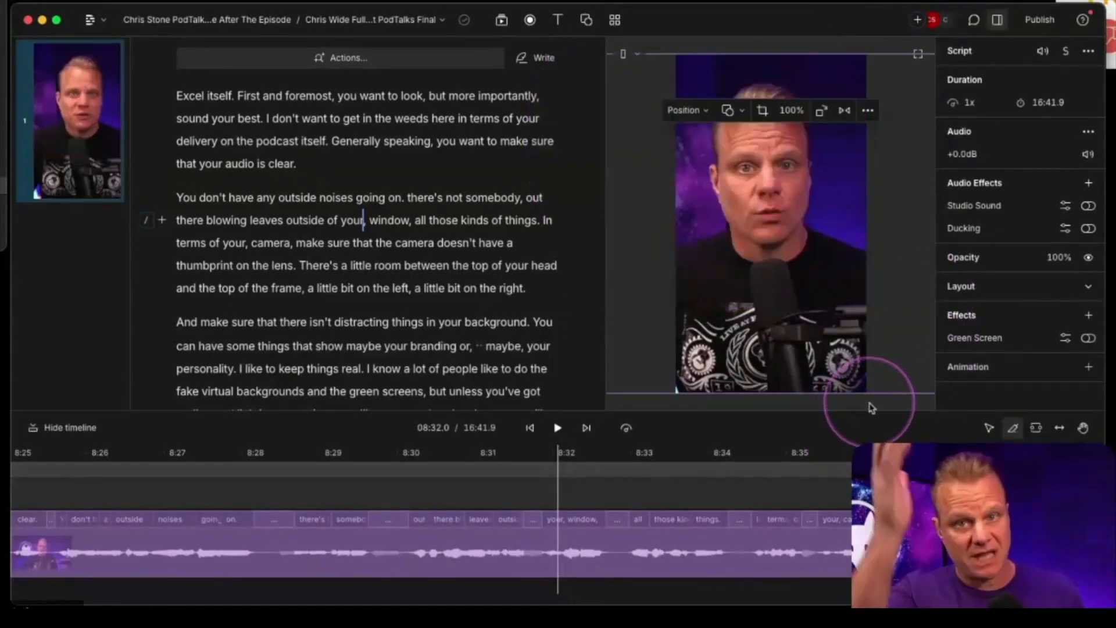
Play the portrait video from the word "window" through the passage about headroom to check the speaker's framing
left_click(400, 225)
left_click(558, 428)
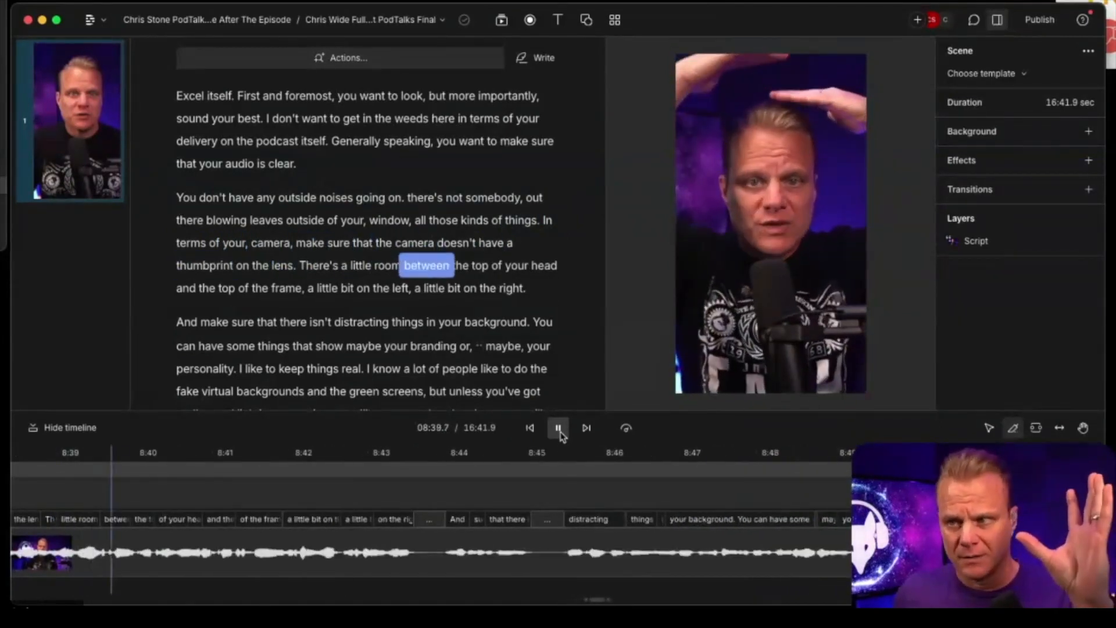
left_click(561, 433)
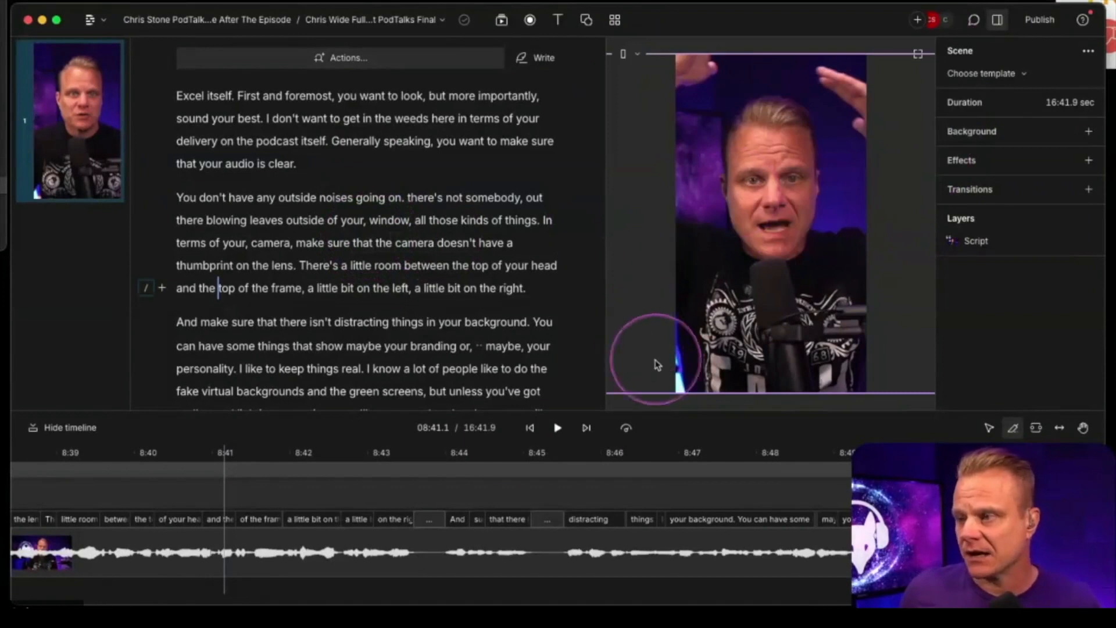
Move the playhead back to the beginning of the script, just before "Beautiful people of planet earth"
scroll(394, 270, "down", 10)
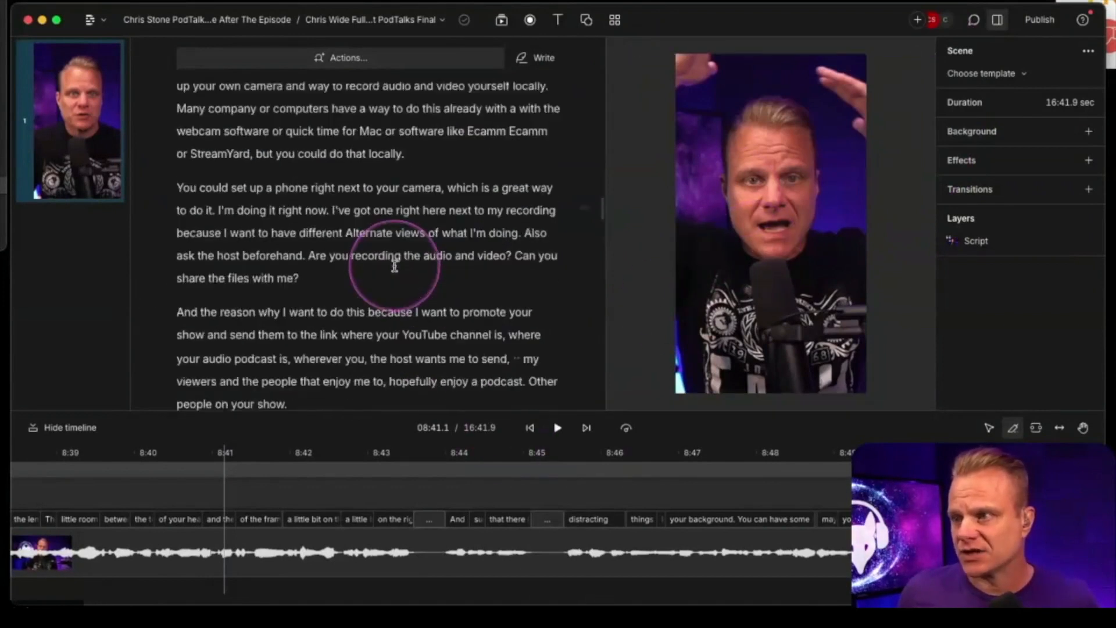
scroll(394, 266, "up", 15)
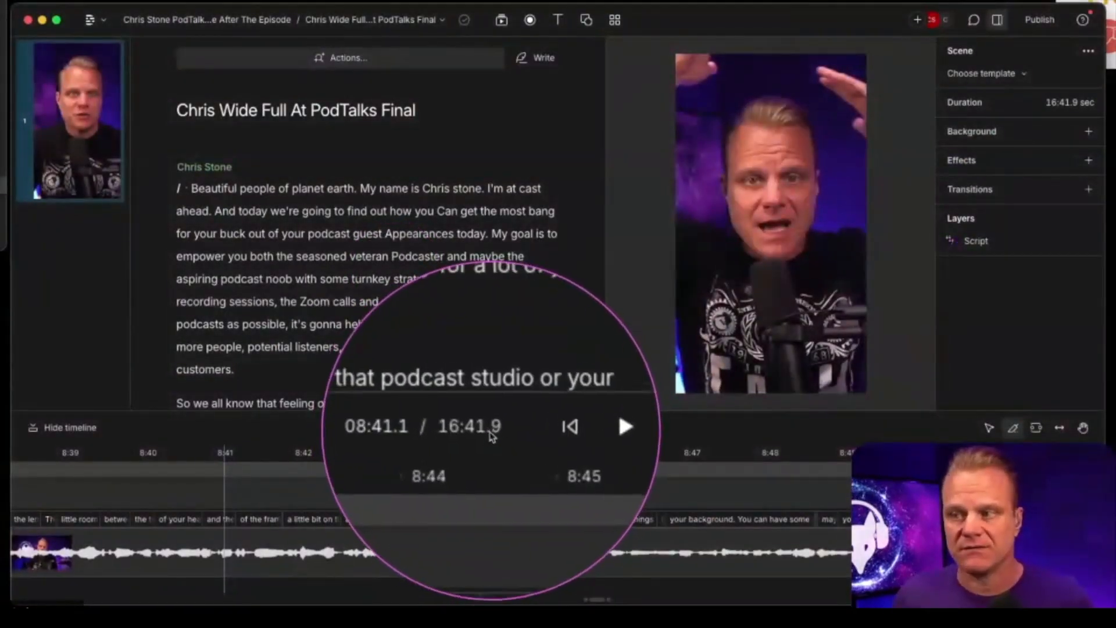
left_click(193, 188)
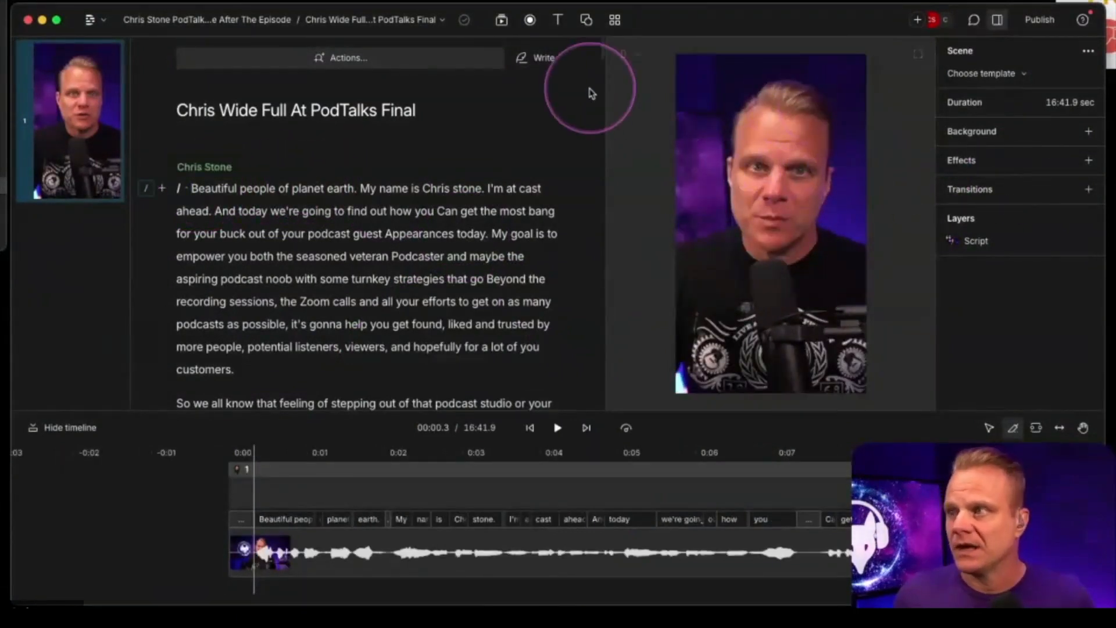
Open the Captions category in the template gallery
left_click(612, 20)
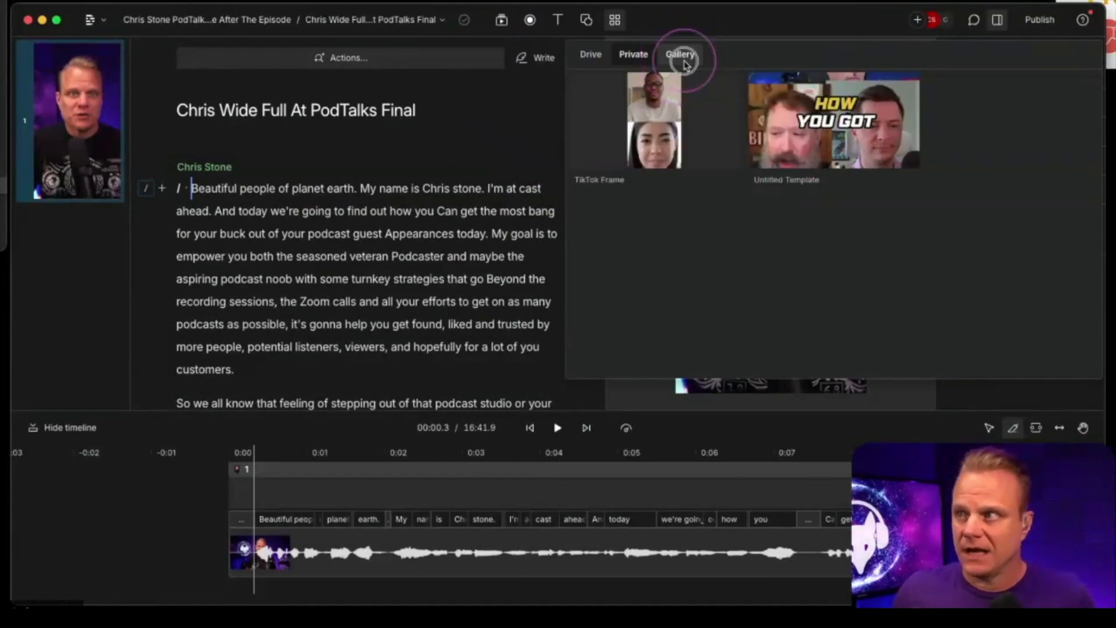
left_click(686, 66)
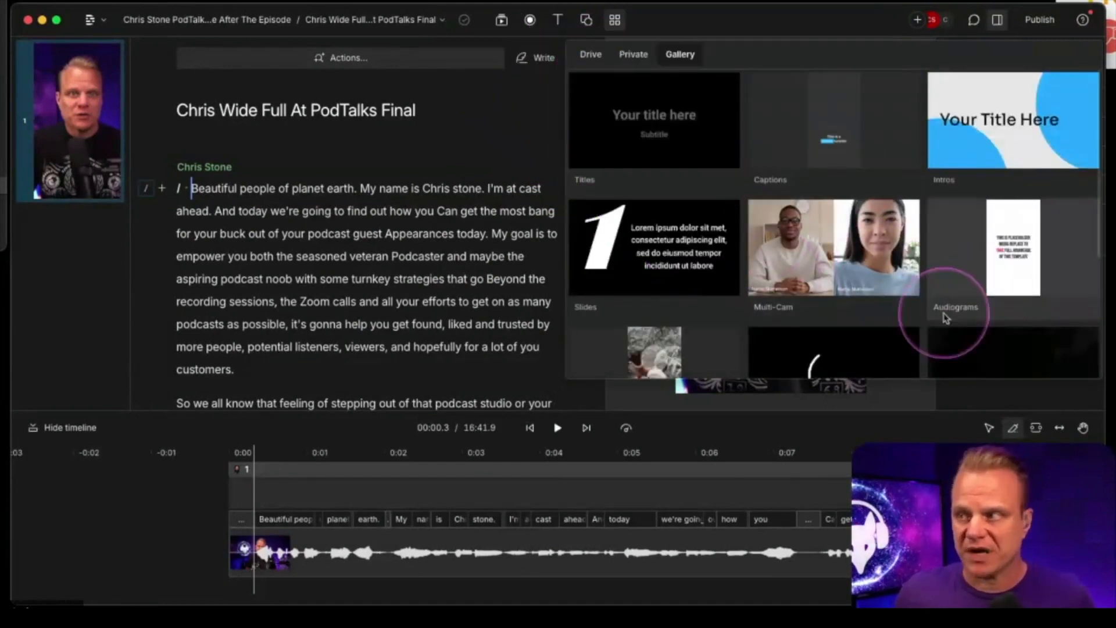
scroll(909, 258, "down", 5)
scroll(905, 261, "up", 2)
scroll(697, 279, "up", 4)
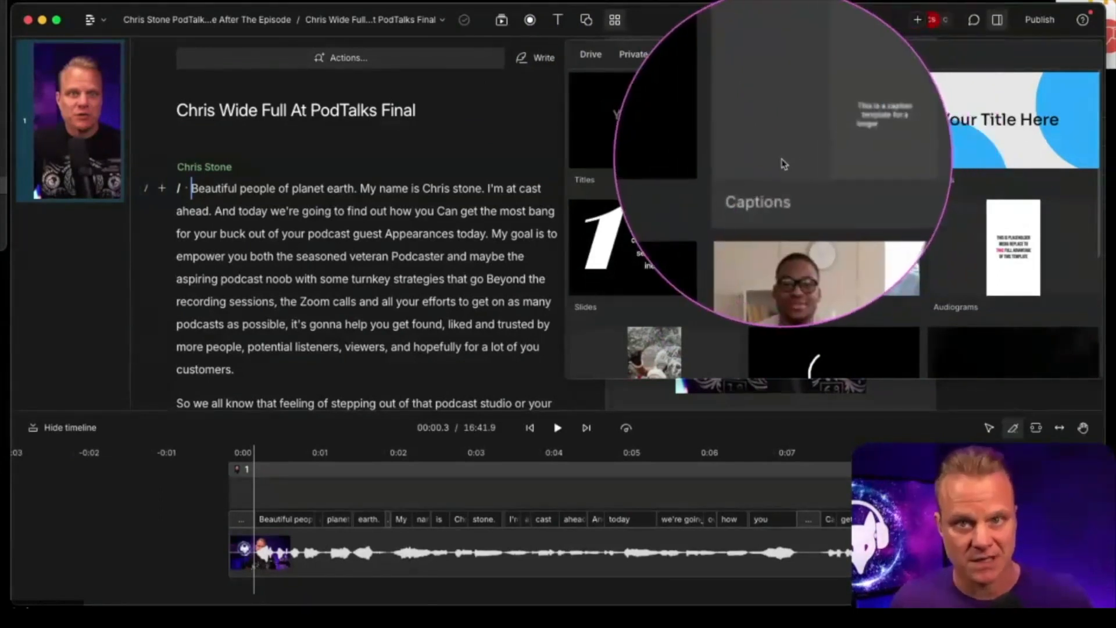
left_click(854, 129)
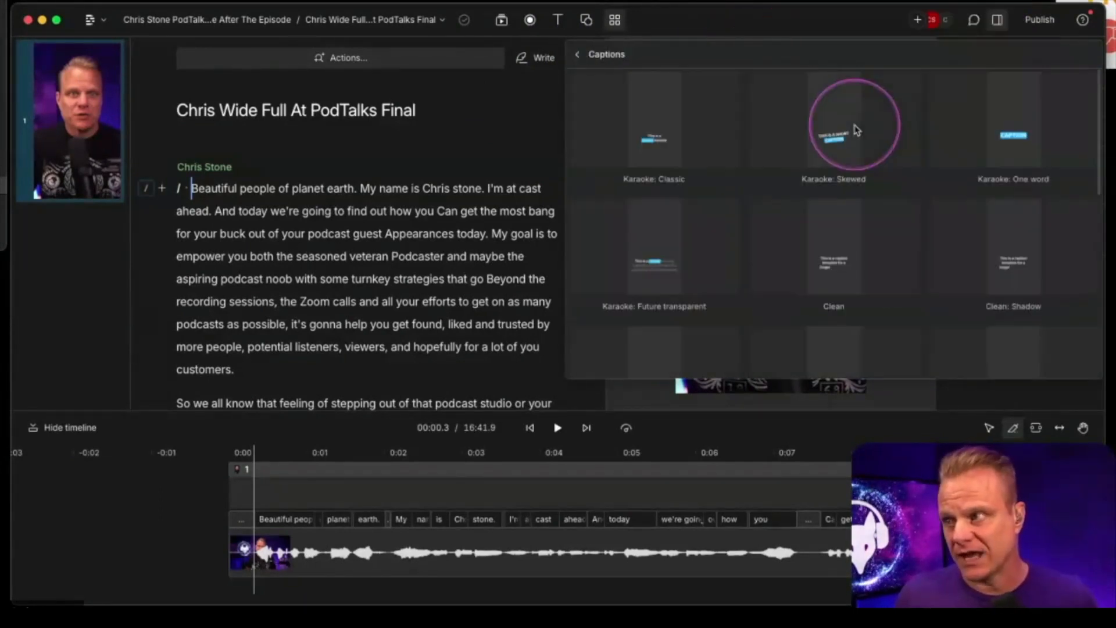
Browse the caption templates and apply the Outline + green one to the portrait video
scroll(724, 135, "down", 5)
scroll(719, 135, "down", 4)
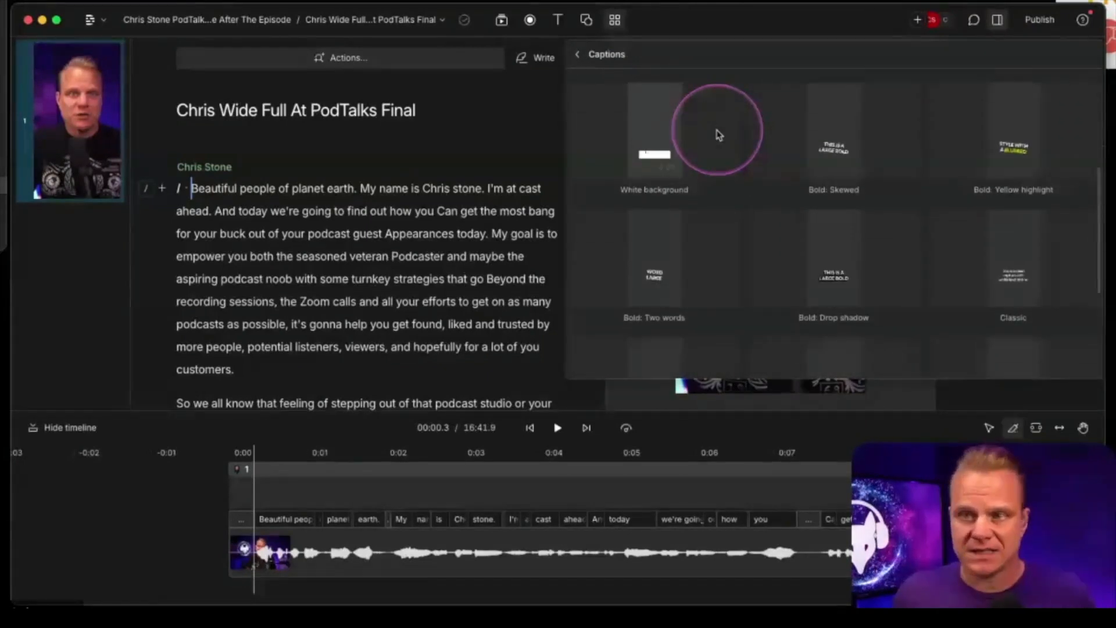
scroll(816, 156, "up", 2)
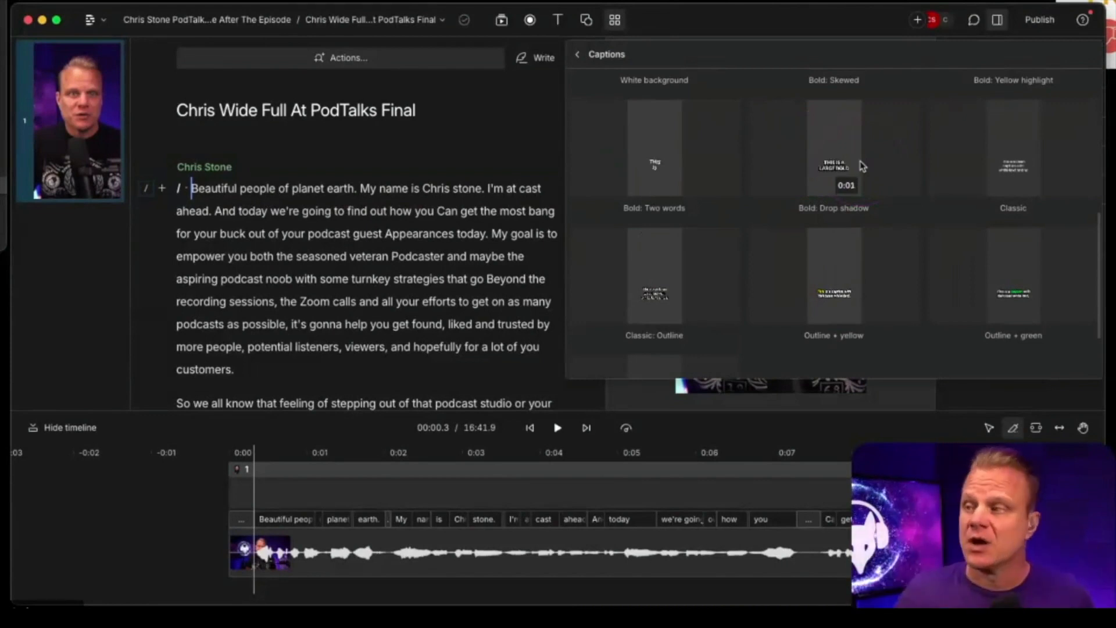
scroll(888, 230, "up", 3)
scroll(883, 234, "down", 2)
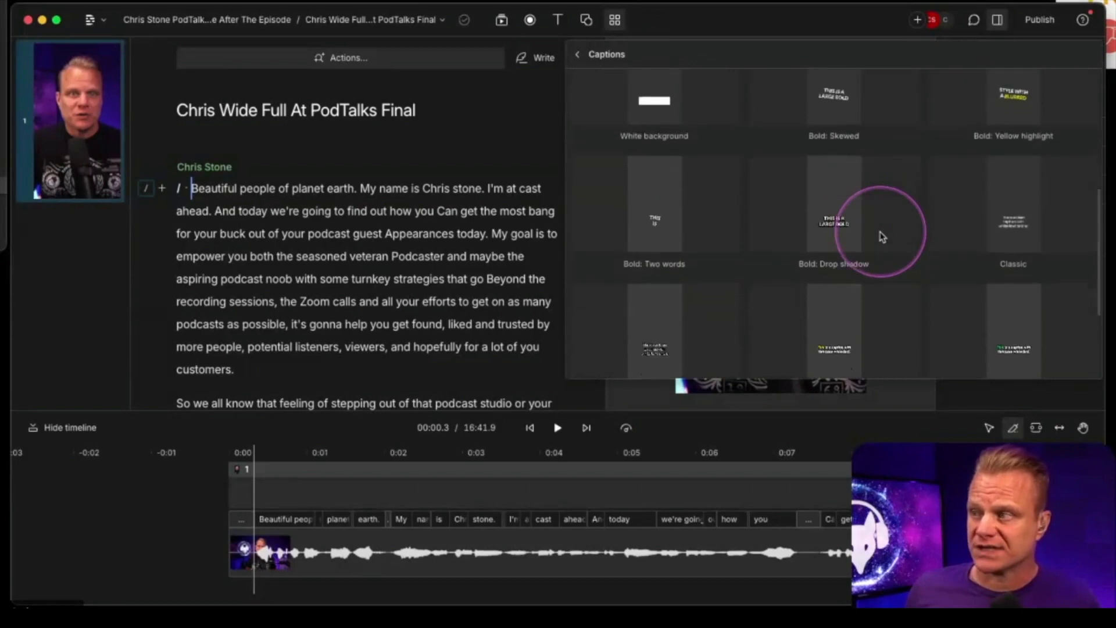
scroll(882, 236, "down", 4)
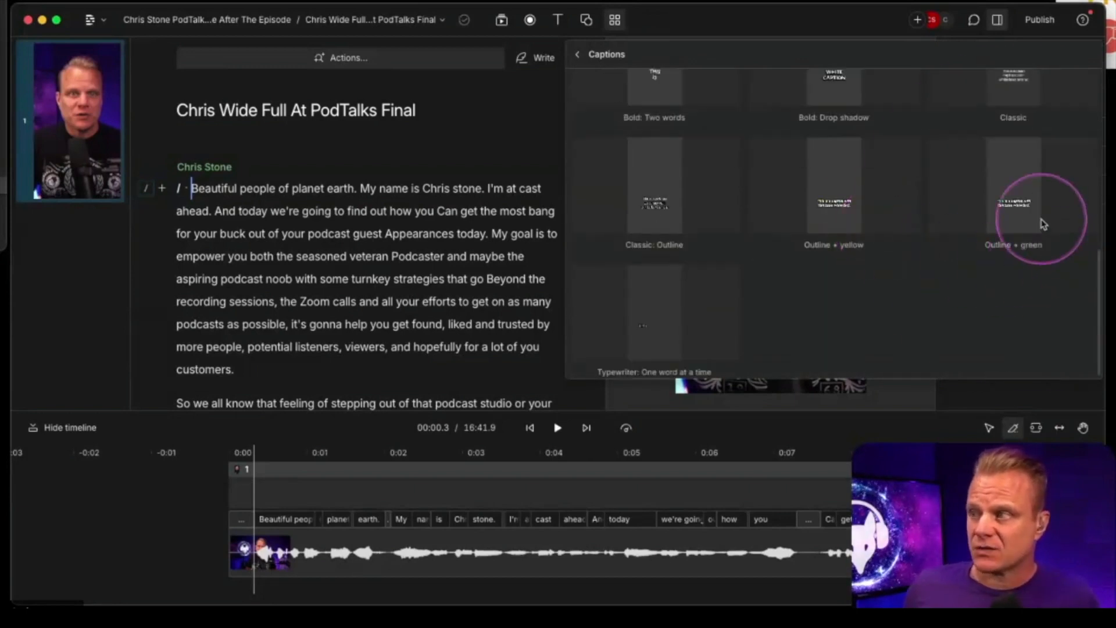
mouse_move(1025, 218)
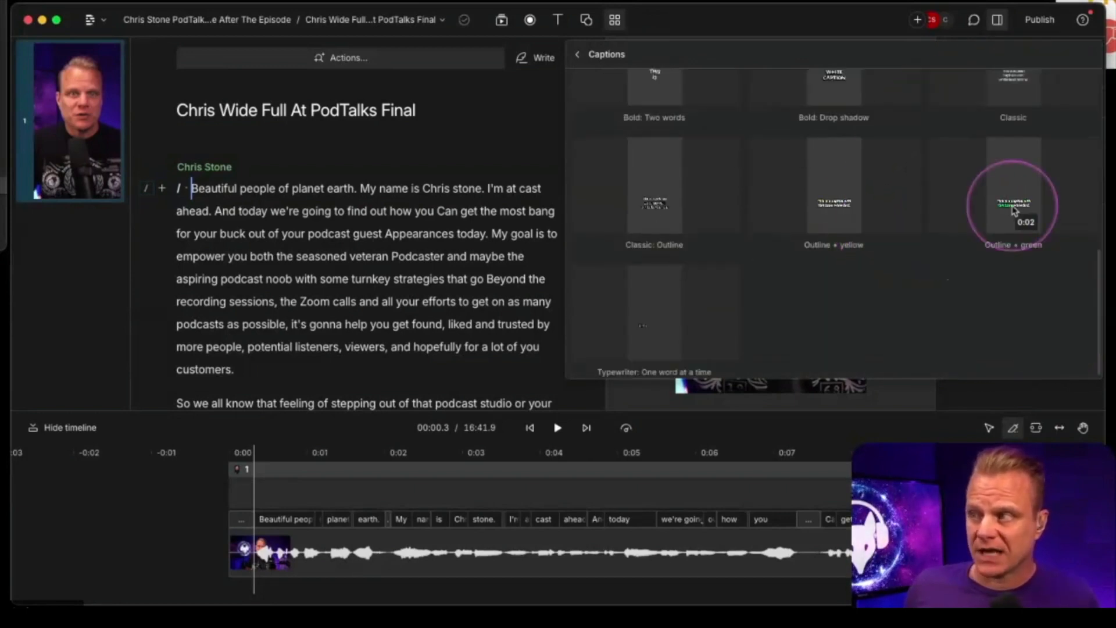
left_click(1014, 210)
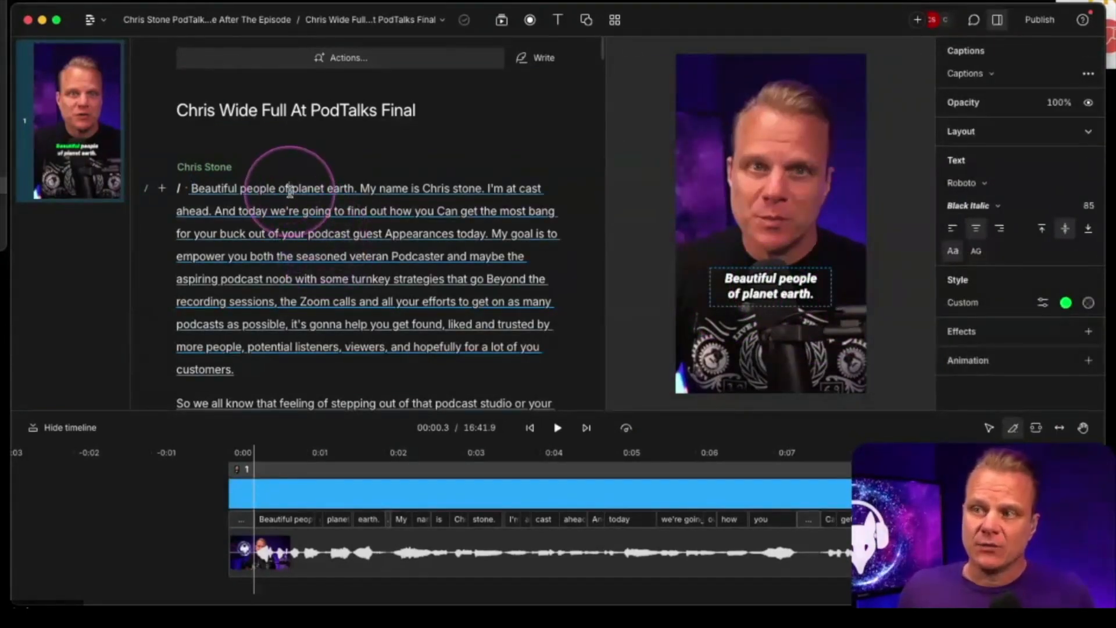
Play the video from "we're going" in the opening paragraph to "for your buck" to check the highlighted captions
left_click(316, 211)
left_click(557, 428)
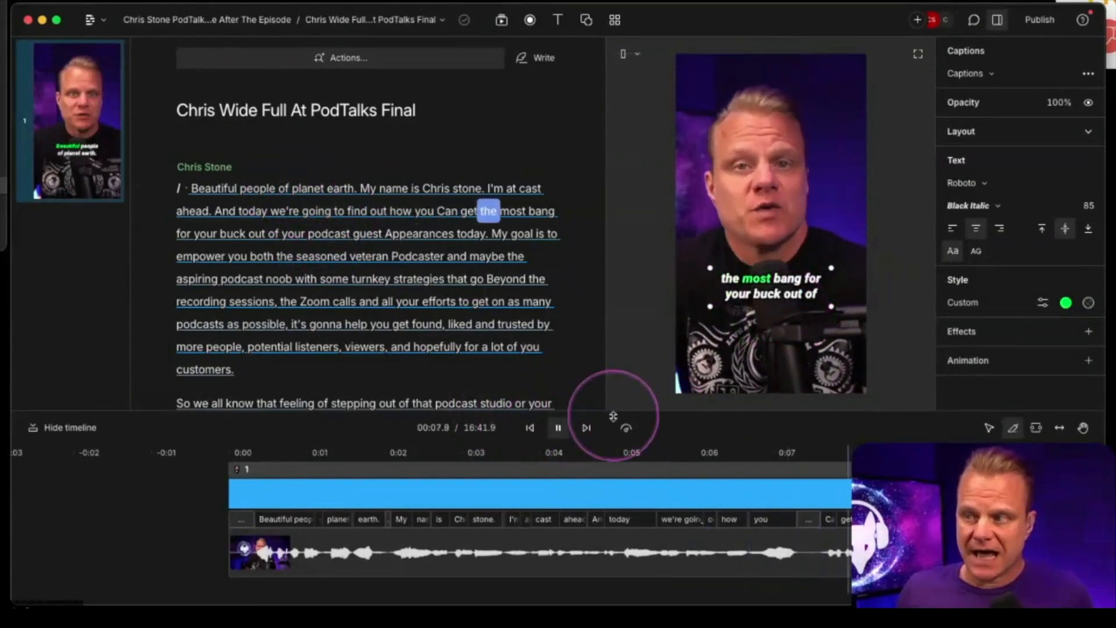
left_click(557, 427)
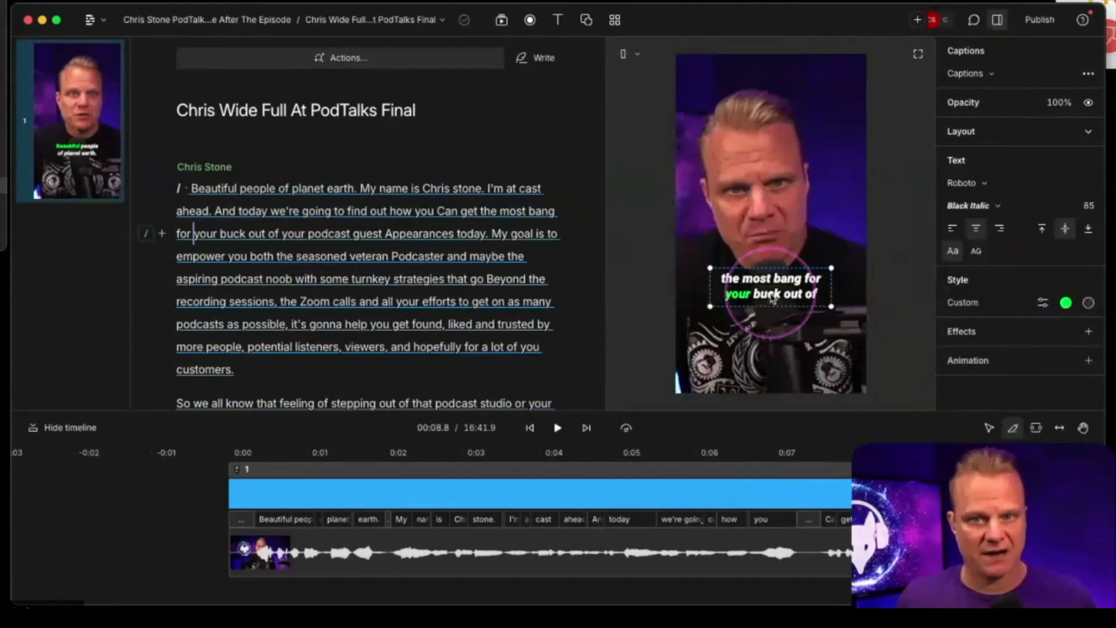
Switch the captions to all capitals and place them lower, over the speaker's chest and clear of the face
left_click(975, 255)
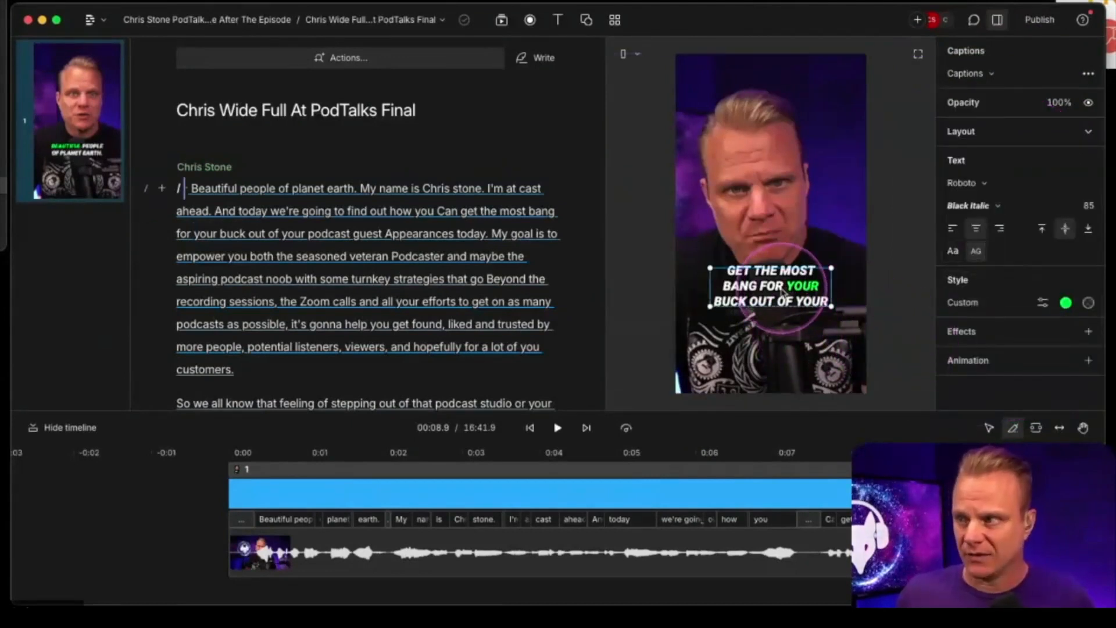
left_click_drag(770, 290, 769, 316)
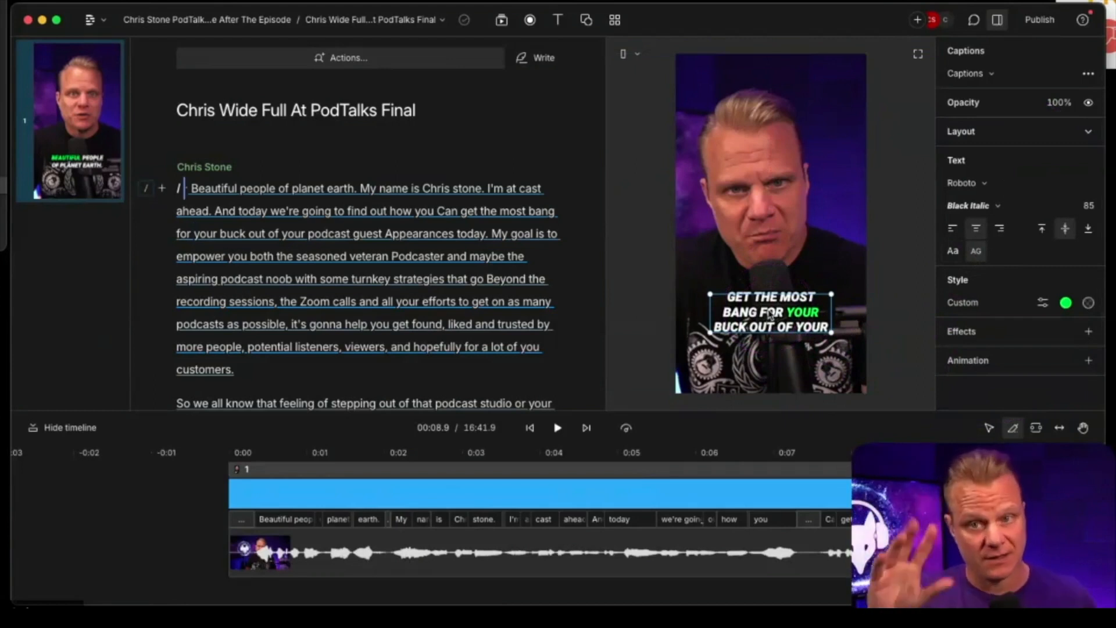
left_click_drag(785, 313, 784, 204)
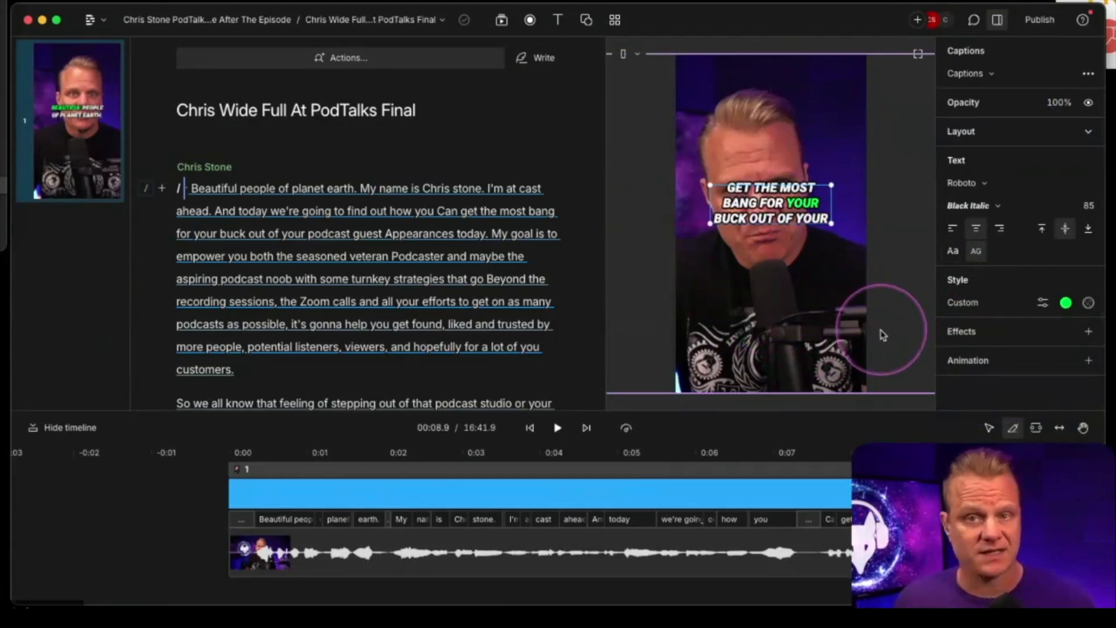
left_click_drag(766, 211, 766, 319)
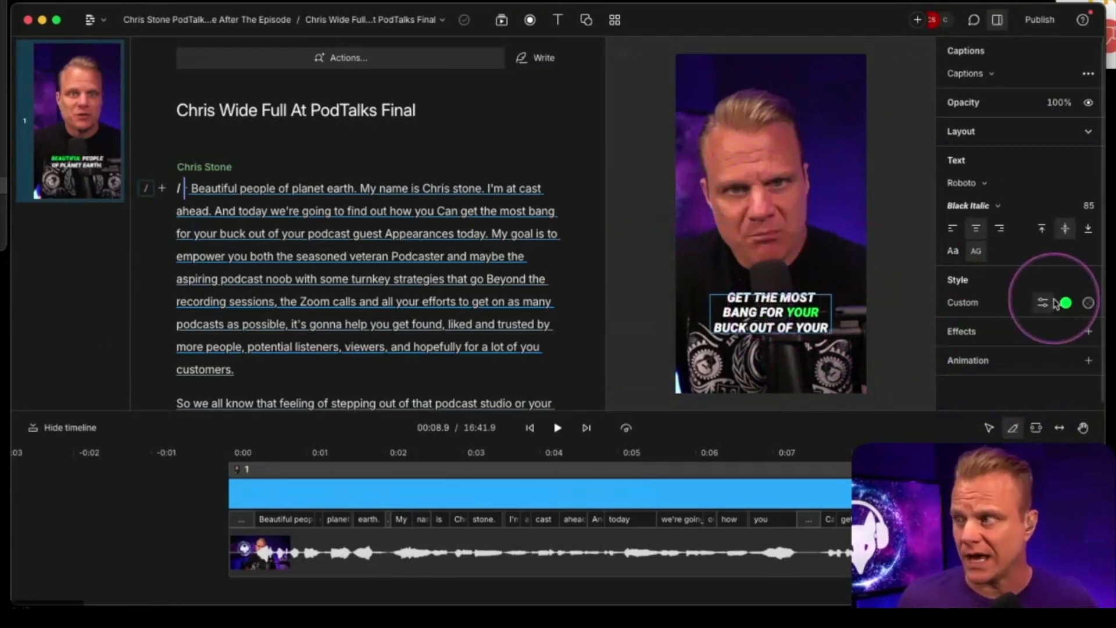
Change the captions' highlight color to magenta, hex ff33d6
left_click(1064, 302)
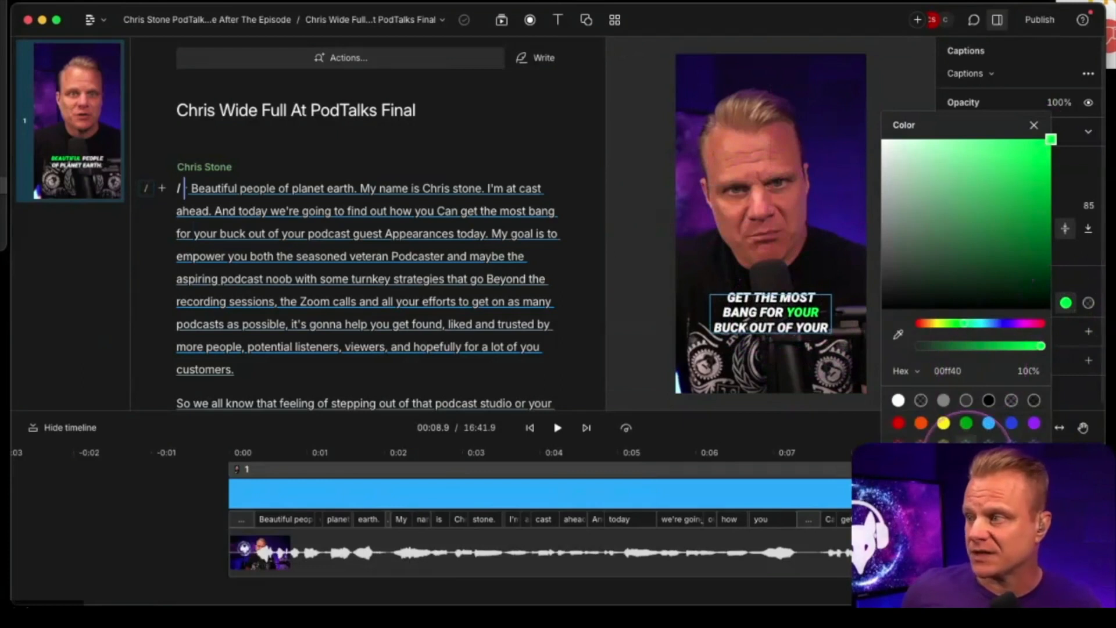
left_click(1034, 423)
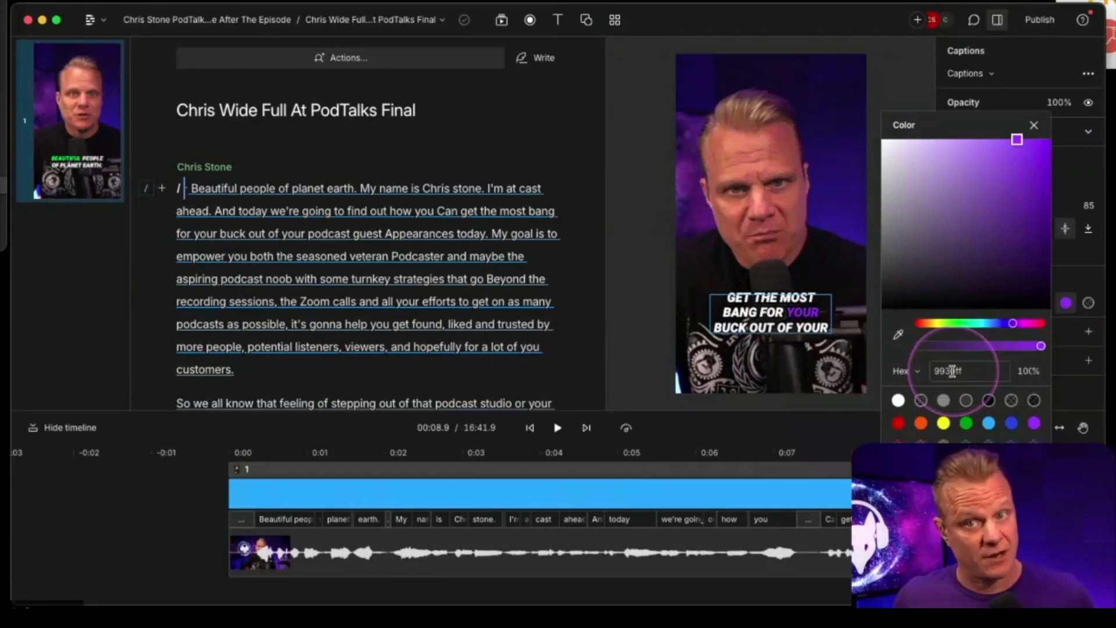
left_click(1016, 325)
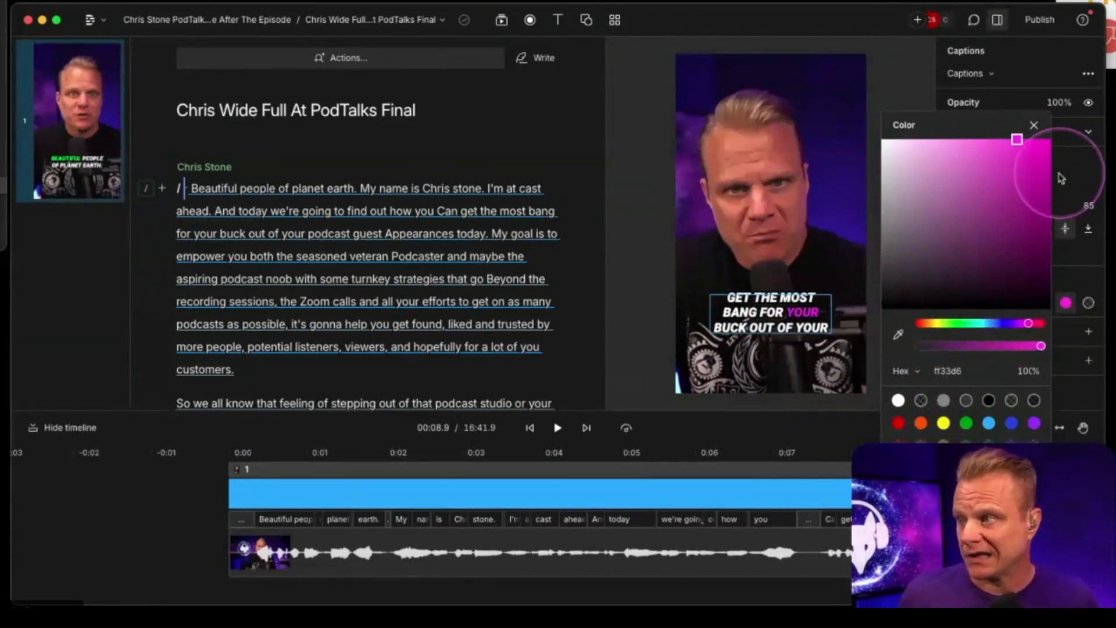
left_click(1033, 127)
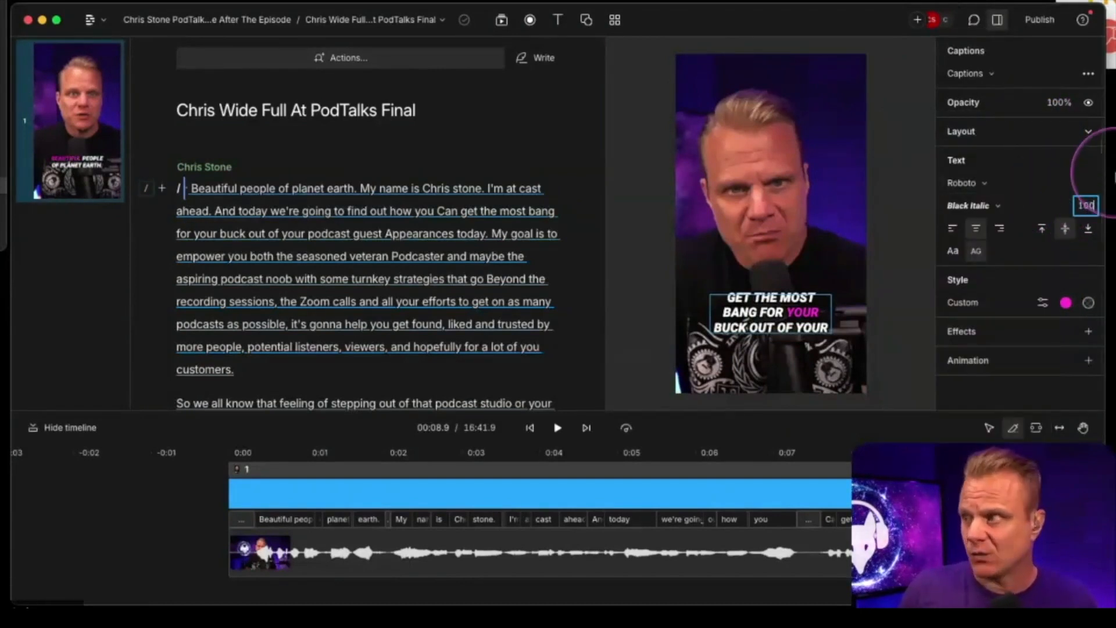
Set the caption text to size 100 in the Agrandir font and play the video briefly to check the look
key("Return")
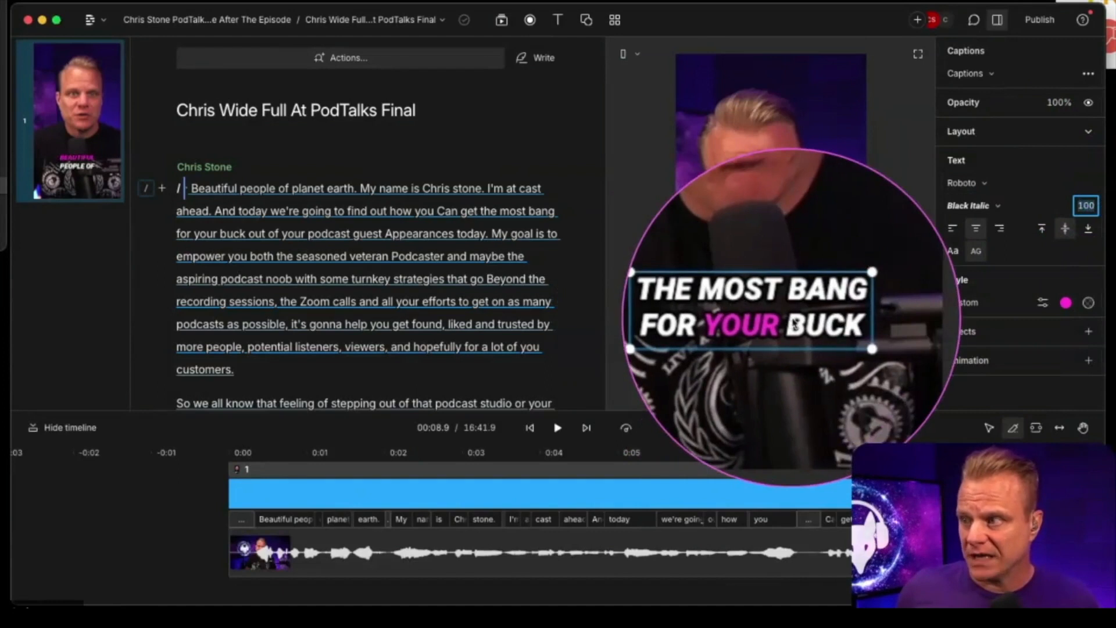
left_click(976, 185)
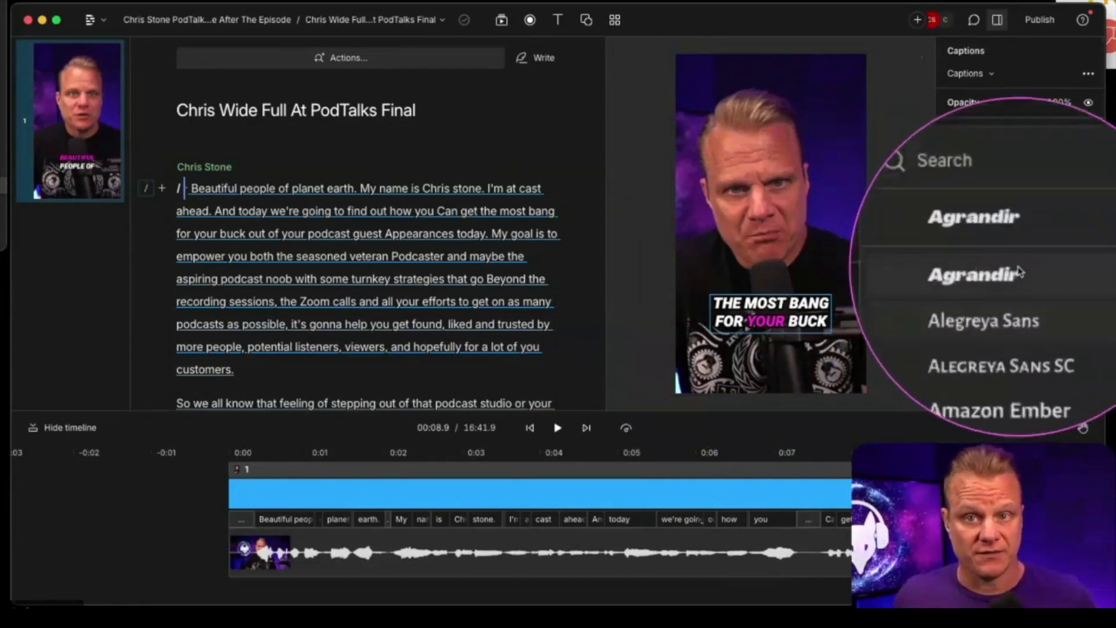
scroll(1023, 291, "down", 2)
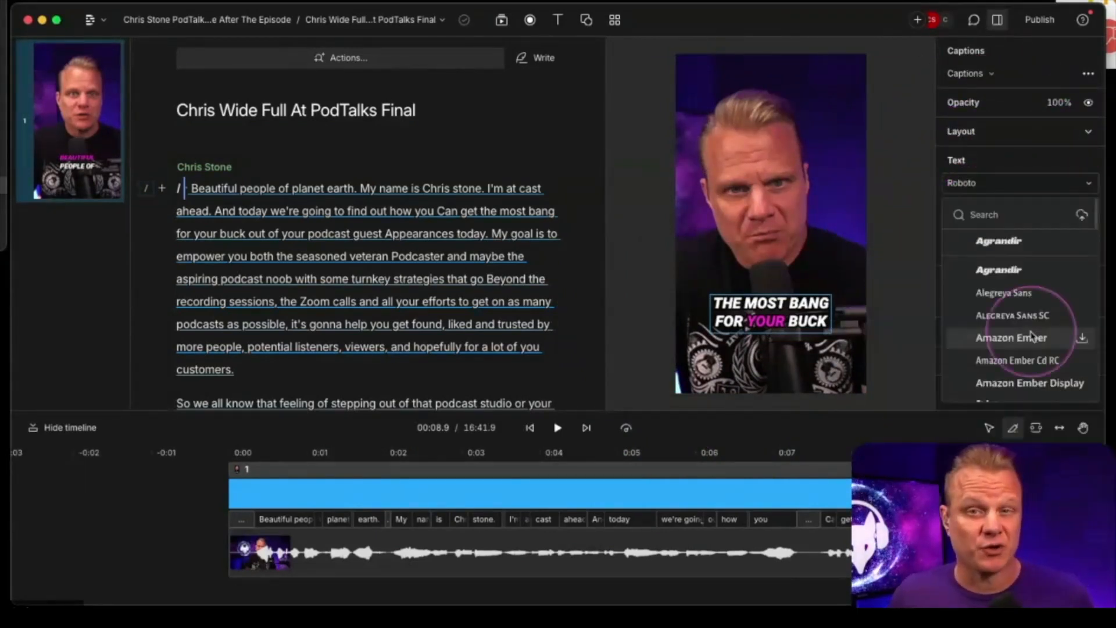
scroll(1026, 340, "down", 4)
scroll(1023, 341, "up", 4)
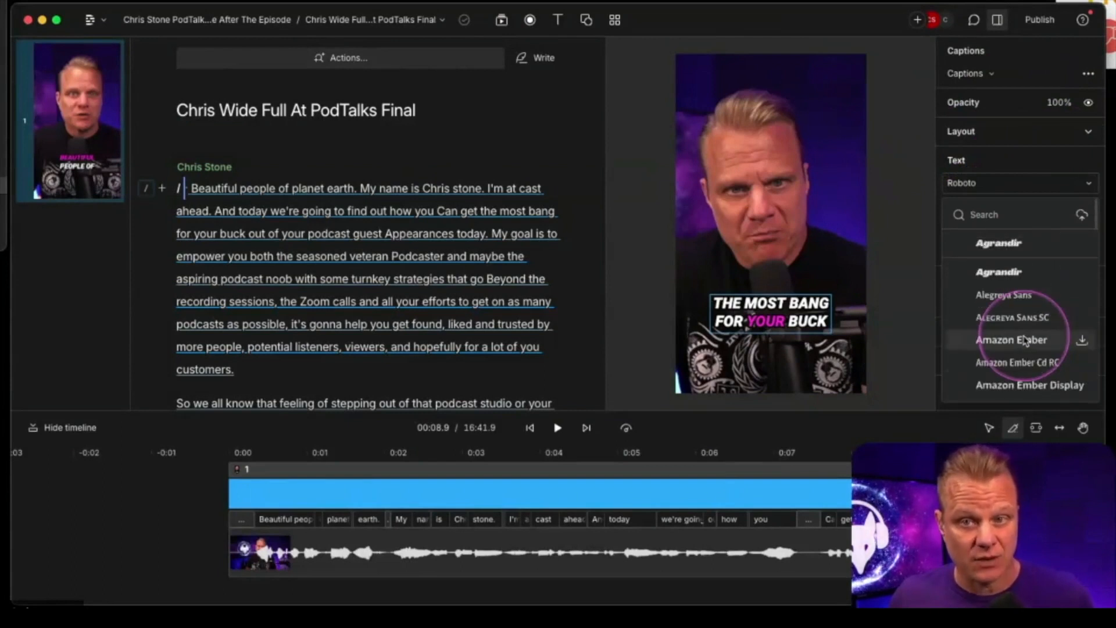
left_click(1001, 274)
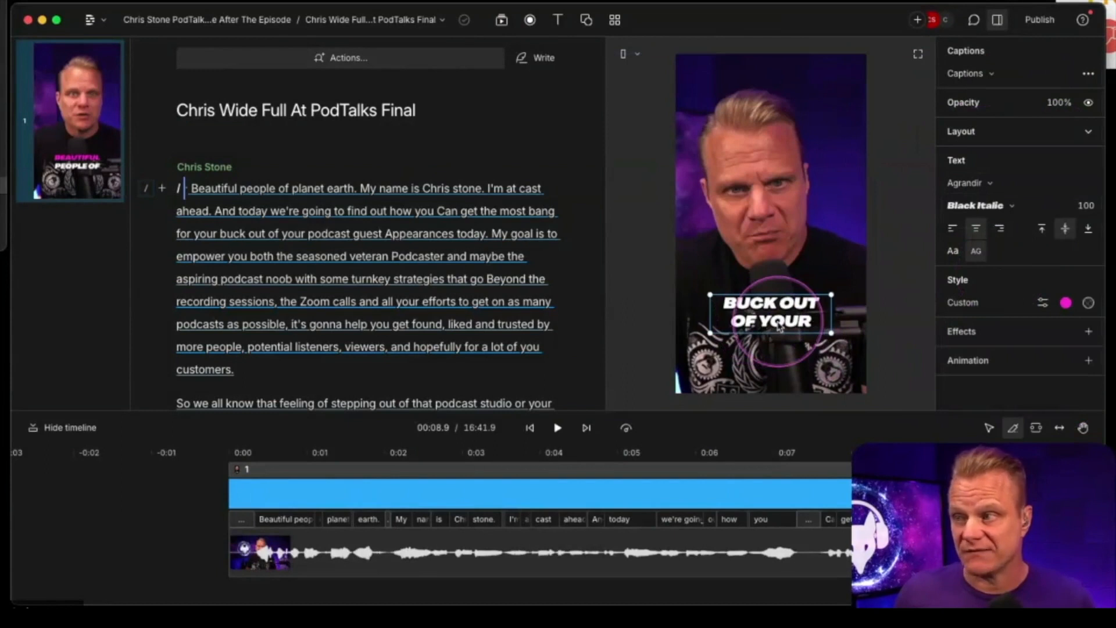
left_click(558, 429)
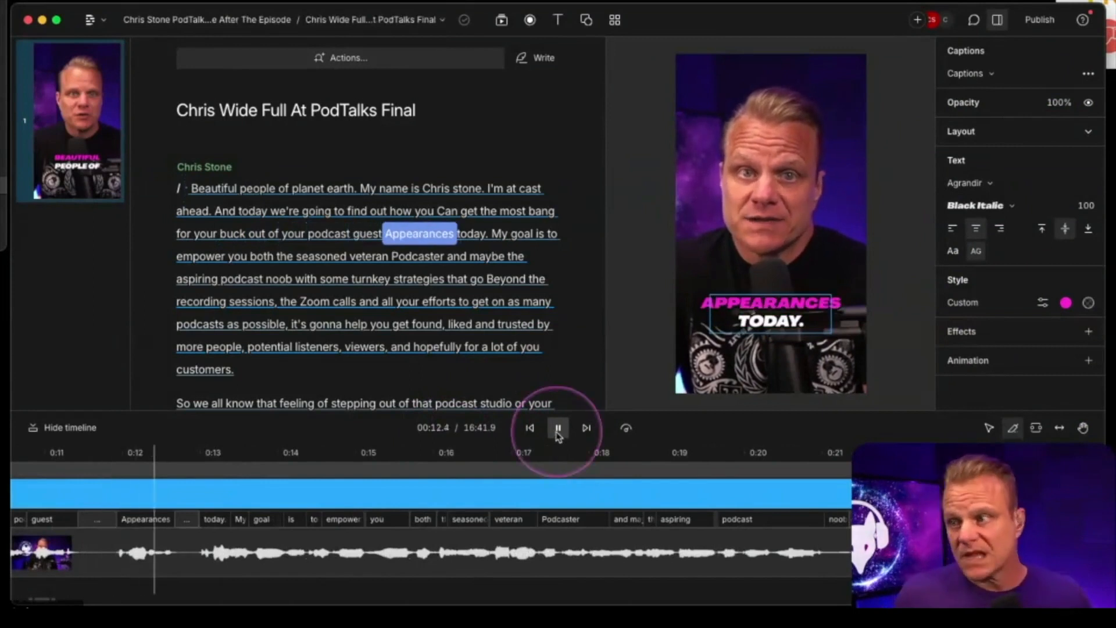
left_click(557, 430)
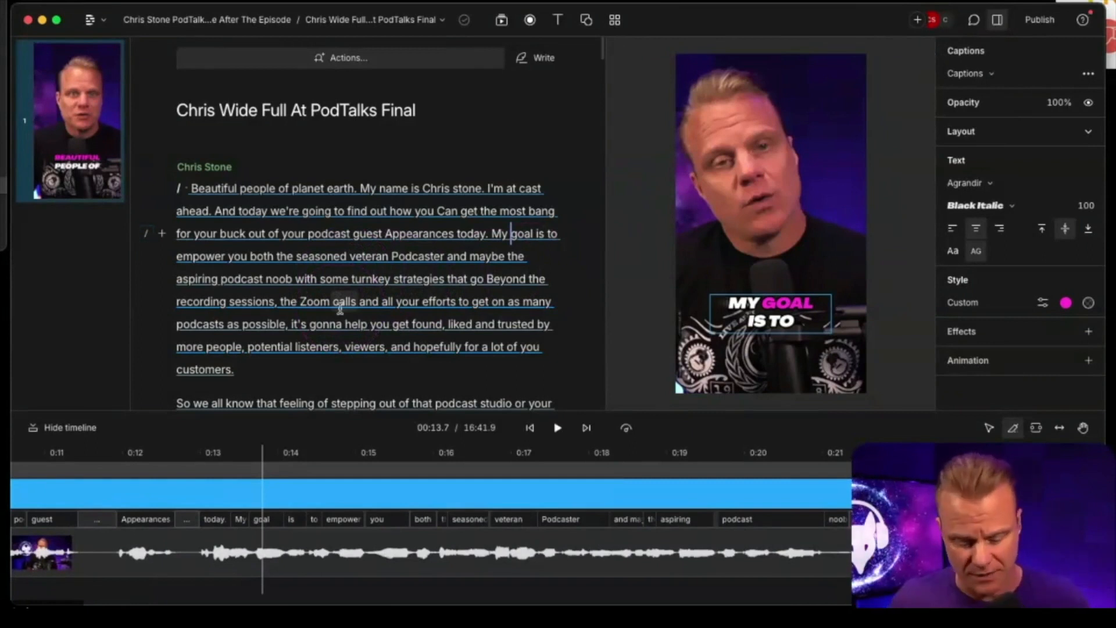
Find the script passage starting "We're going to figure out the best way" and select it through "wisdom will still be remembered"
scroll(344, 271, "down", 10)
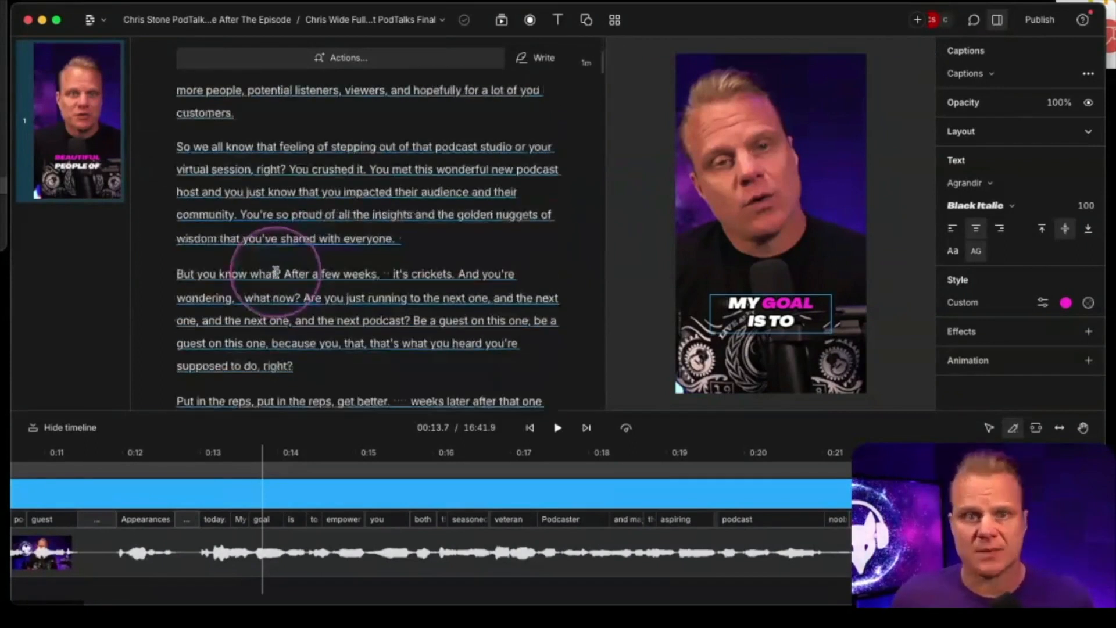
scroll(276, 271, "down", 7)
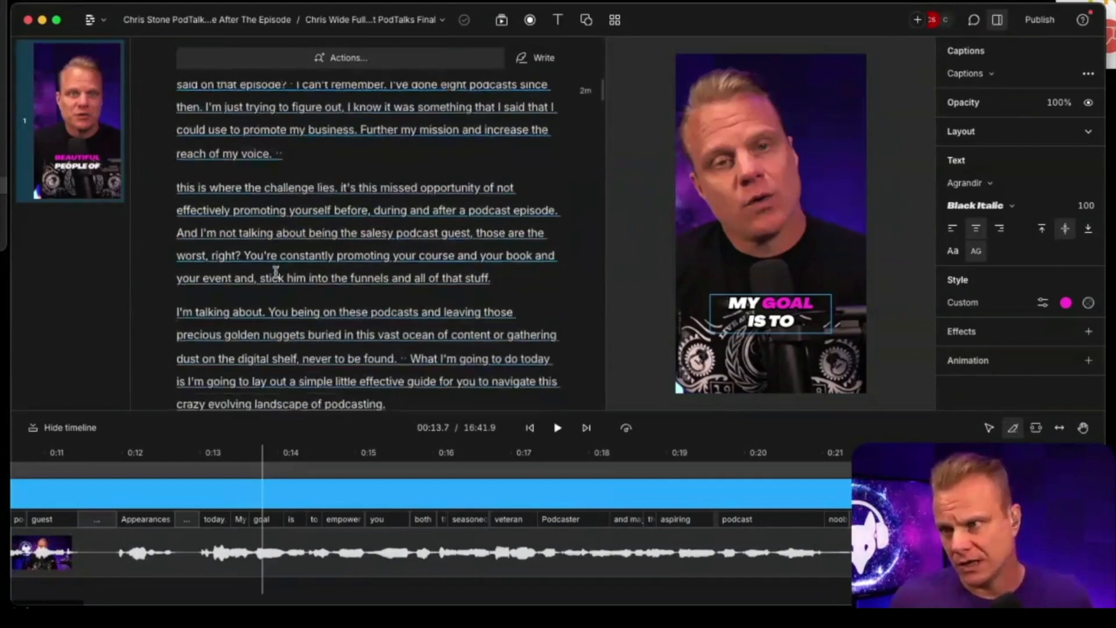
scroll(276, 272, "down", 3)
left_click(278, 272)
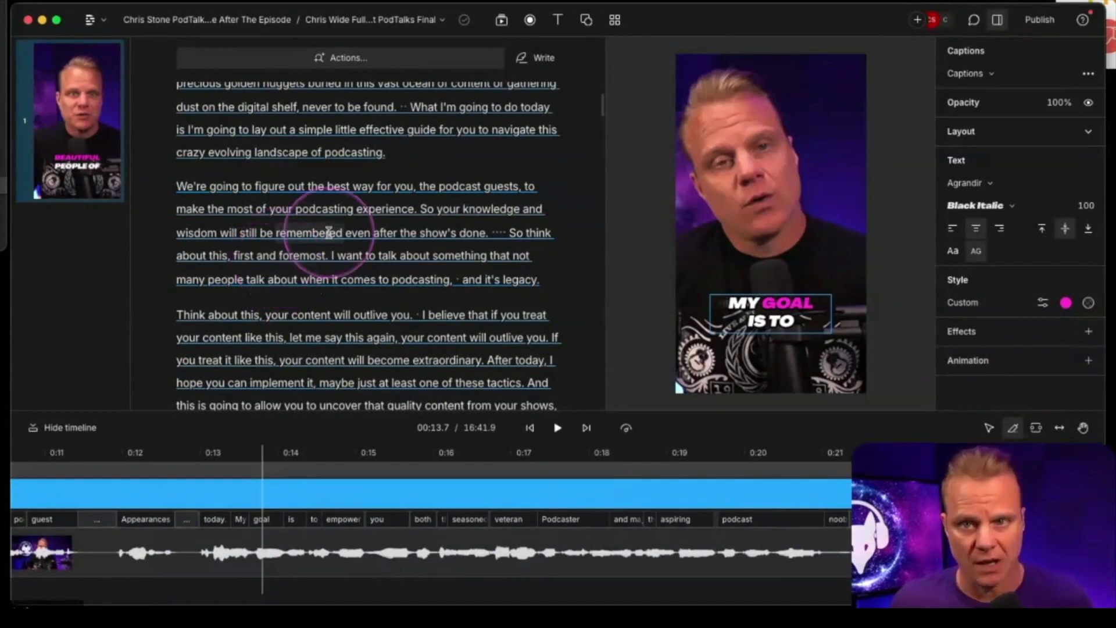
scroll(281, 216, "down", 1)
scroll(280, 217, "up", 1)
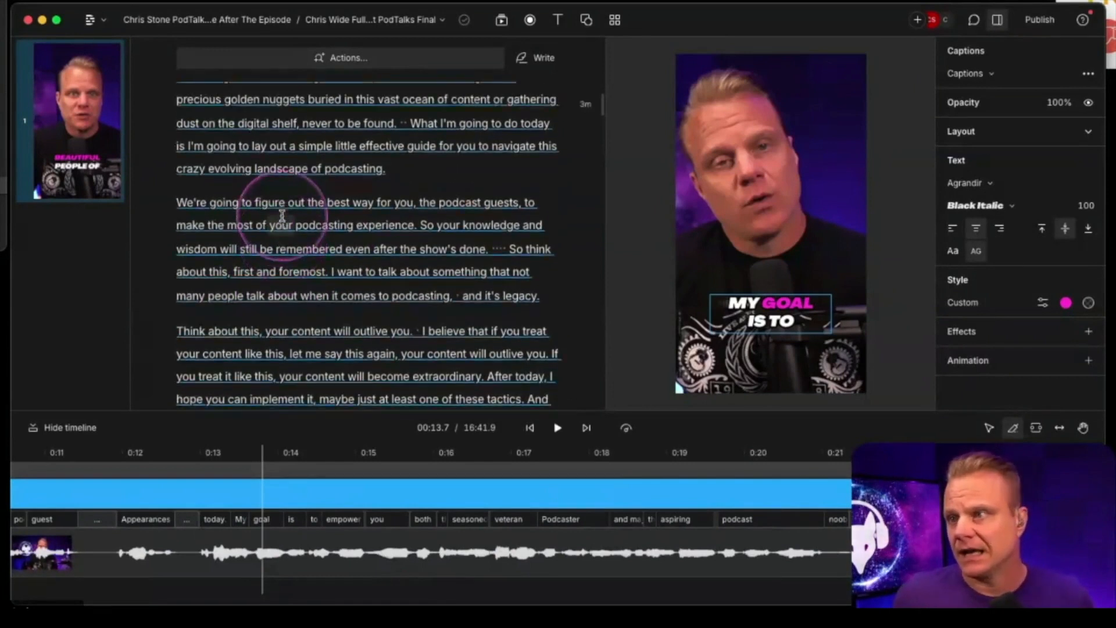
scroll(278, 217, "down", 1)
left_click(178, 183)
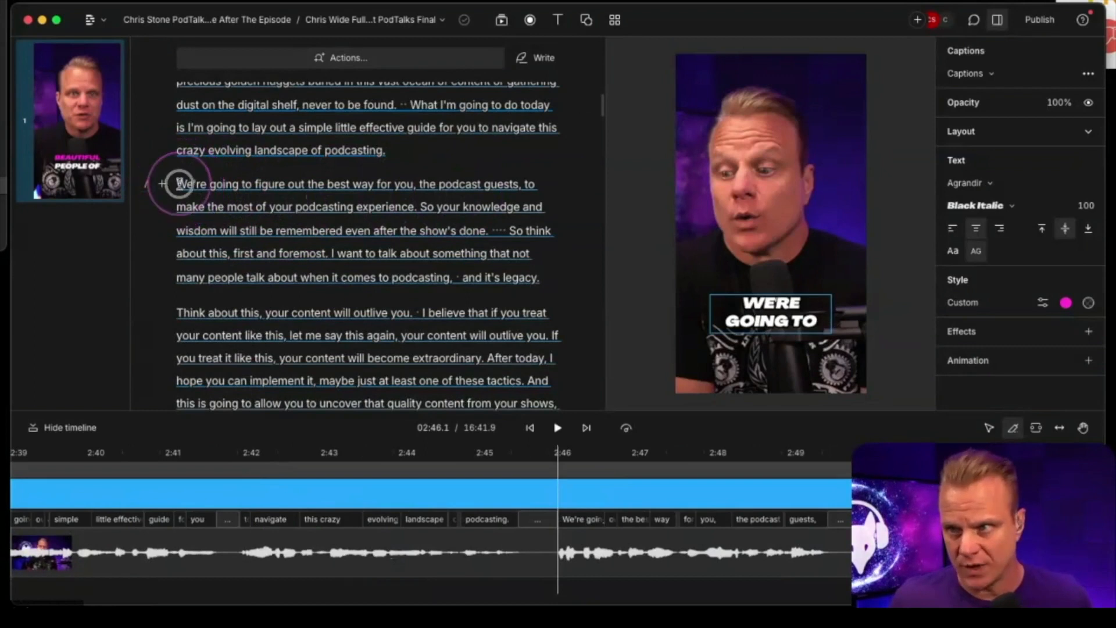
left_click_drag(177, 184, 210, 188)
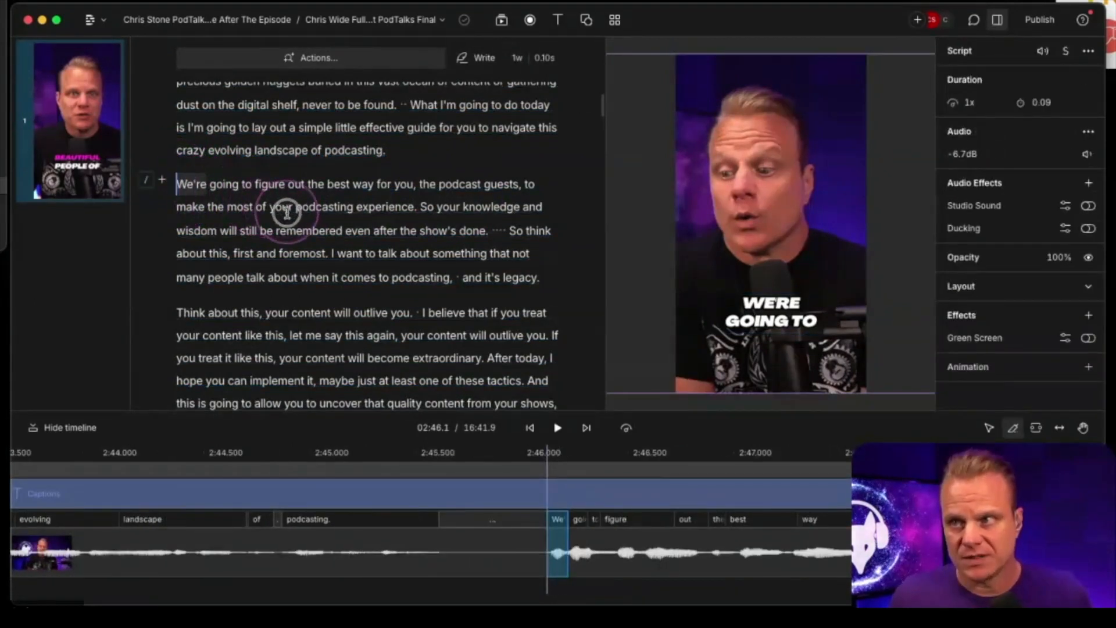
left_click(260, 207)
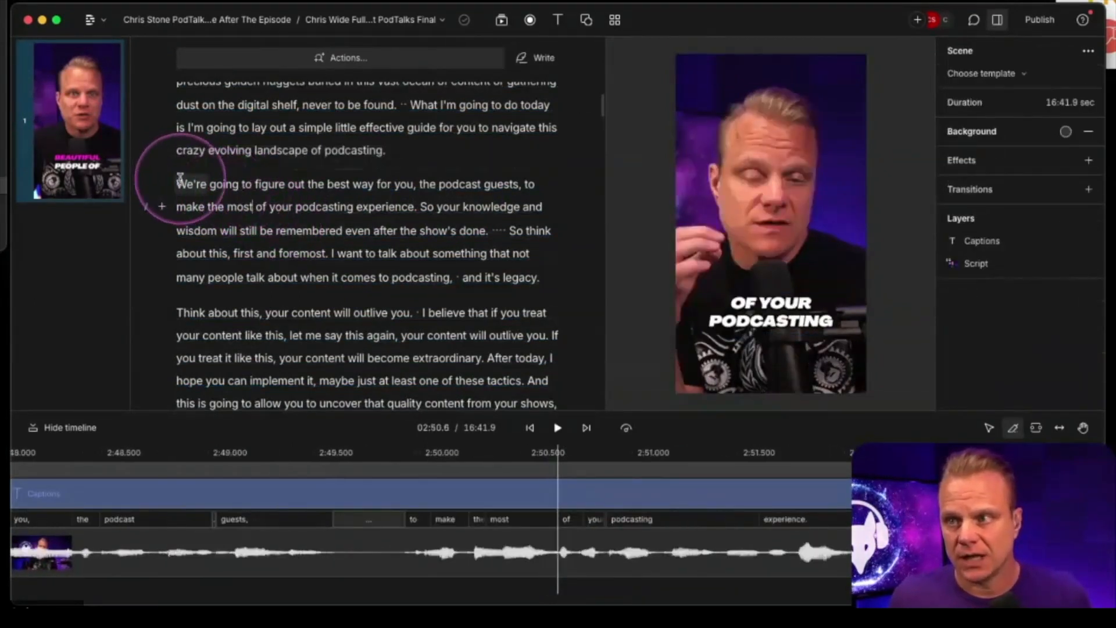
left_click_drag(175, 181, 341, 233)
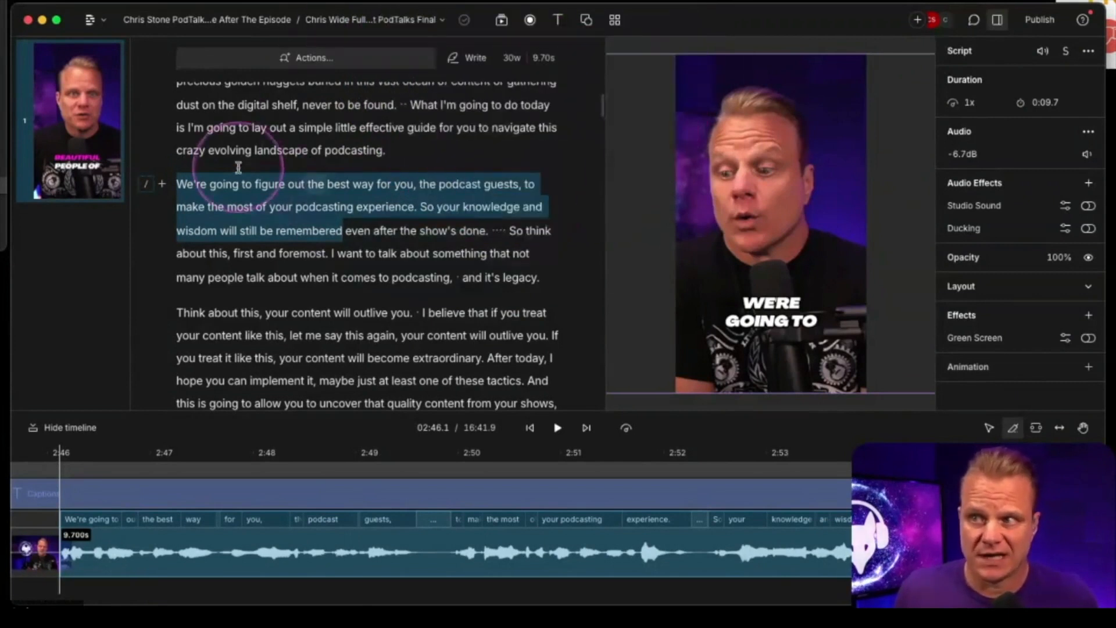
Select the script passage from "We're going to figure out the best way" through "years and years afterward"
left_click(177, 185)
left_click_drag(178, 185, 404, 269)
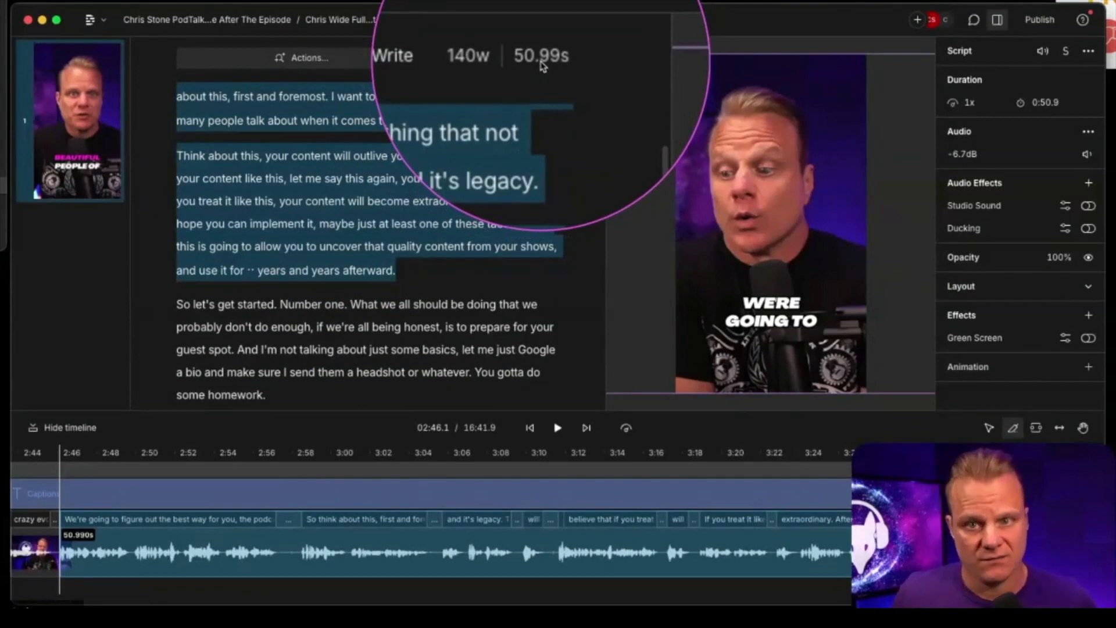
scroll(356, 186, "up", 5)
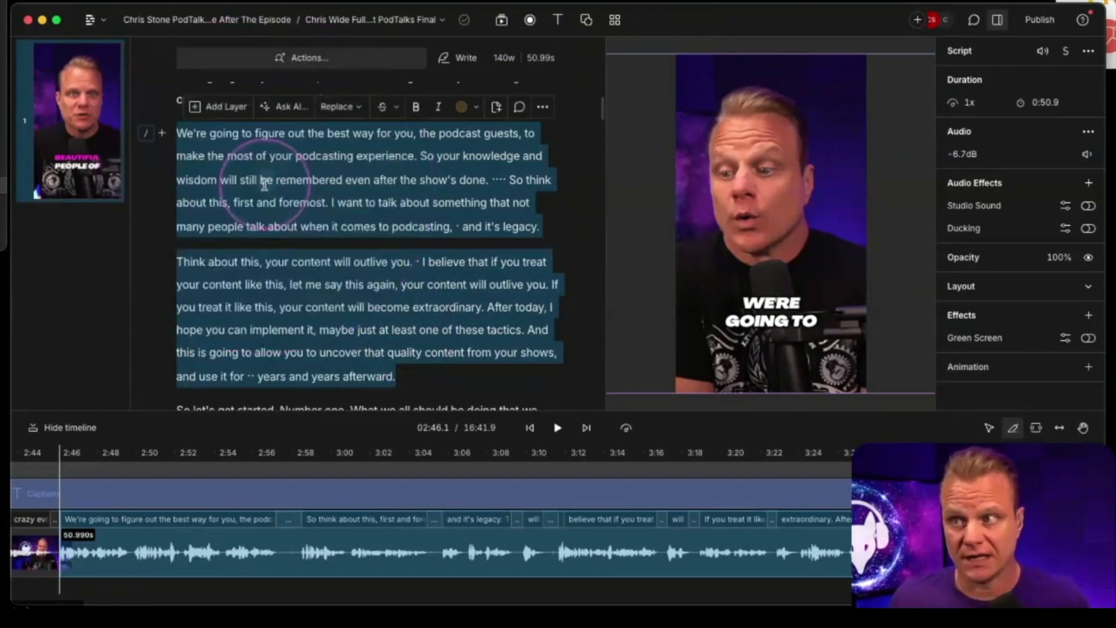
Duplicate the selected passage to a new composition and open that composition
right_click(264, 184)
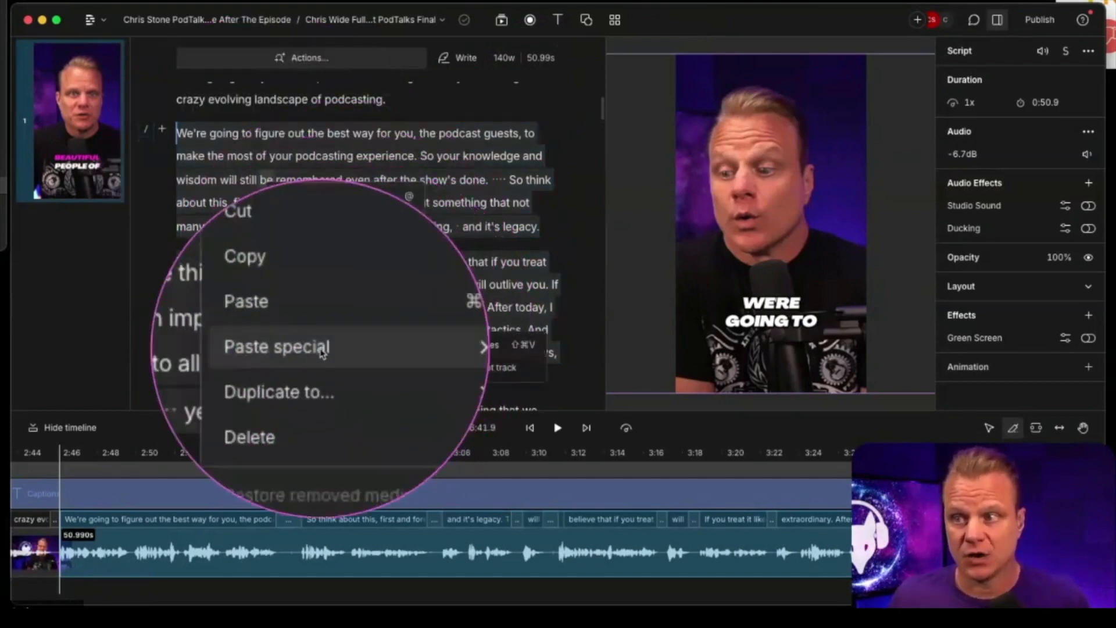
mouse_move(302, 368)
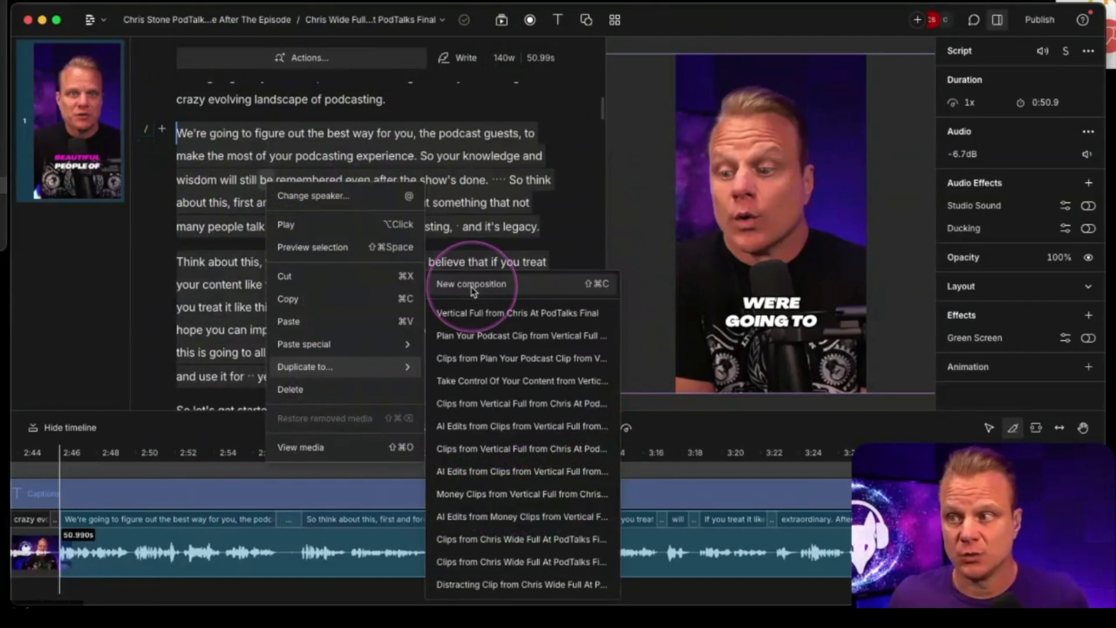
left_click(472, 289)
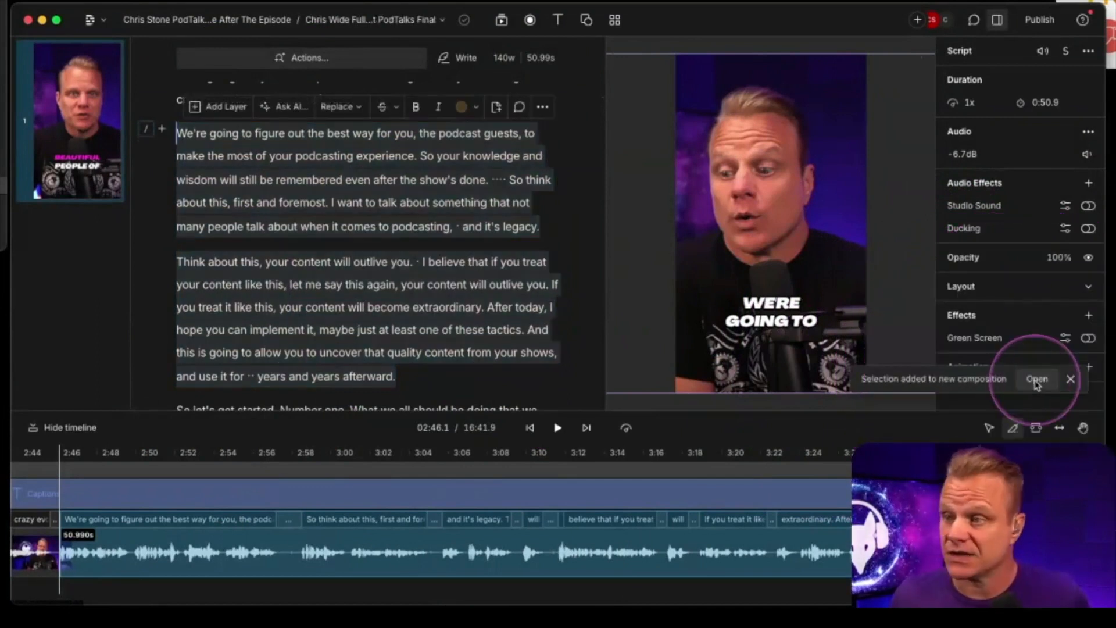
left_click(1036, 386)
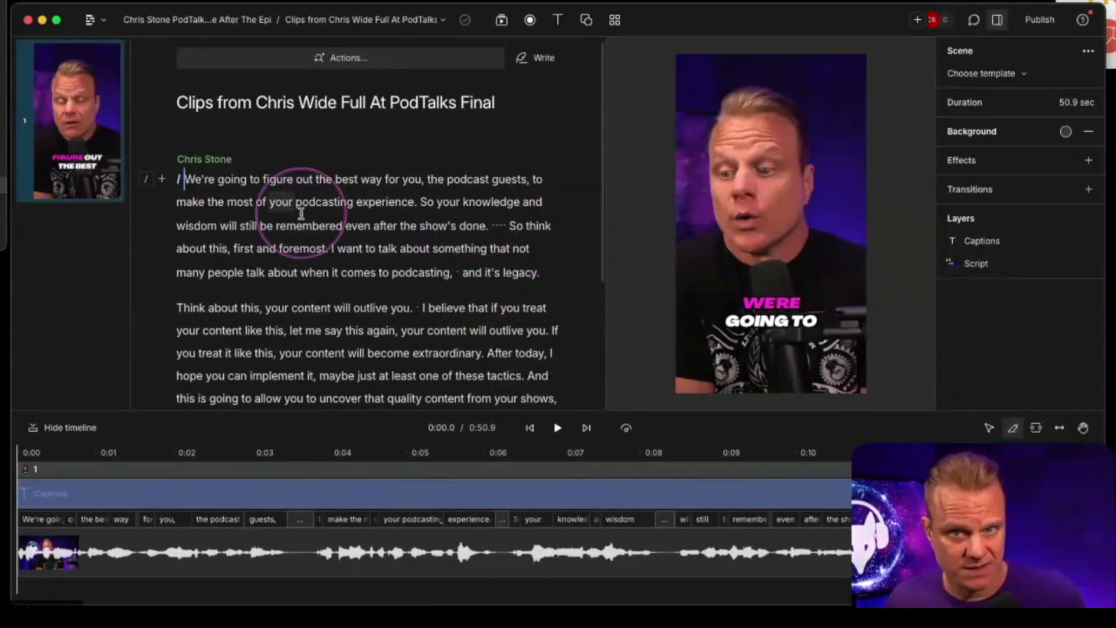
Look through the new composition's script and play its opening seconds to check the clip
scroll(360, 219, "down", 5)
scroll(361, 219, "up", 5)
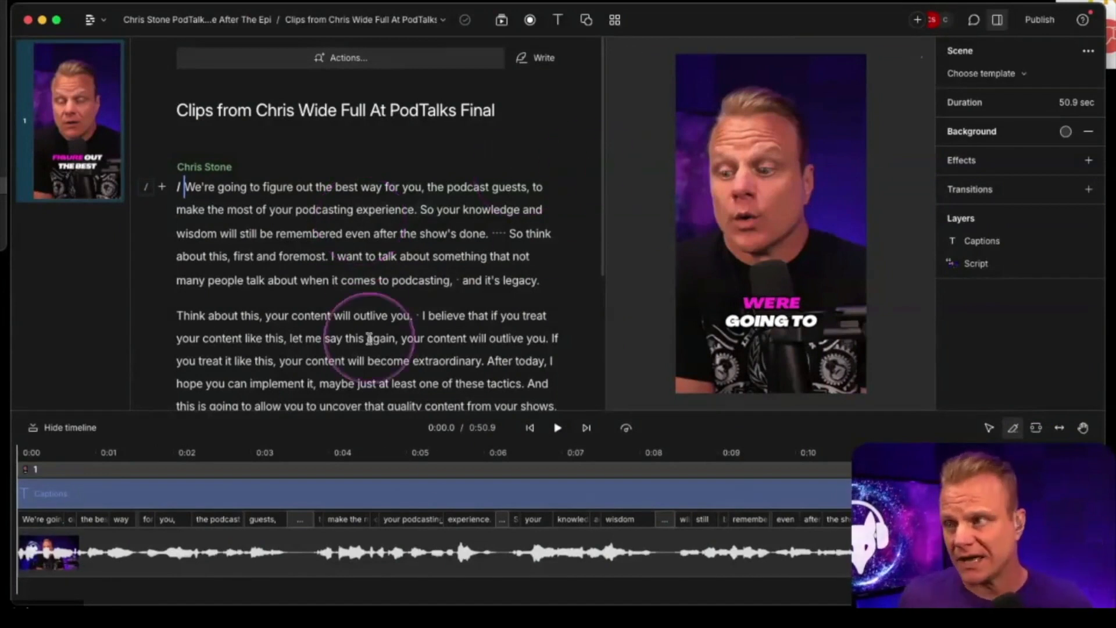
left_click(555, 430)
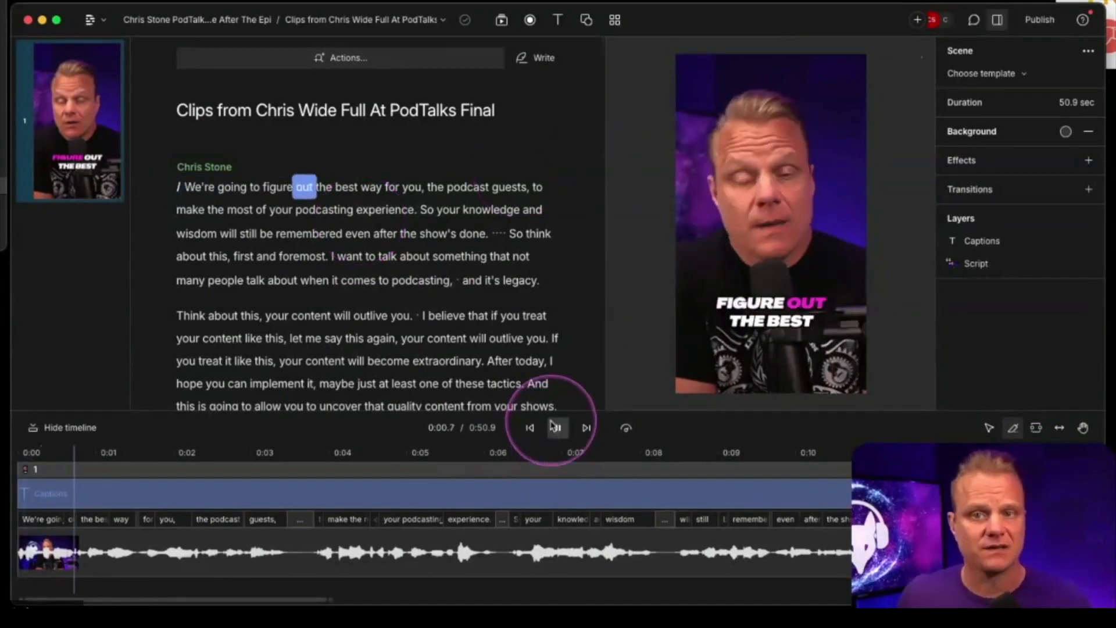
left_click(556, 430)
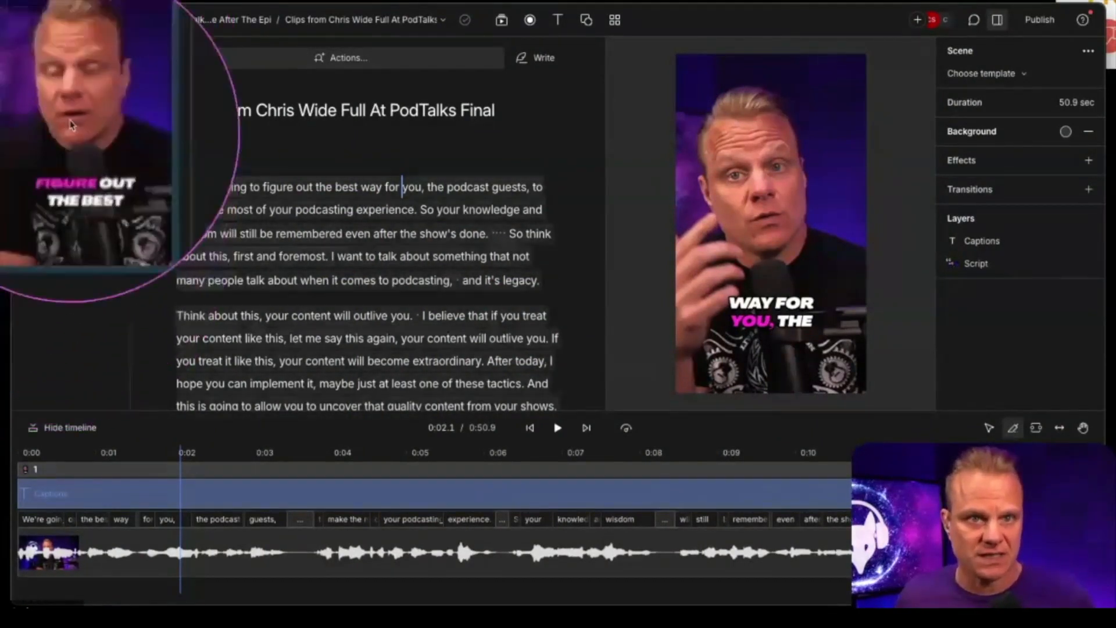
Split the script into three scenes with breaks before "show's done" and before "Think about this, your content will outlive you"
left_click(419, 231)
type("/")
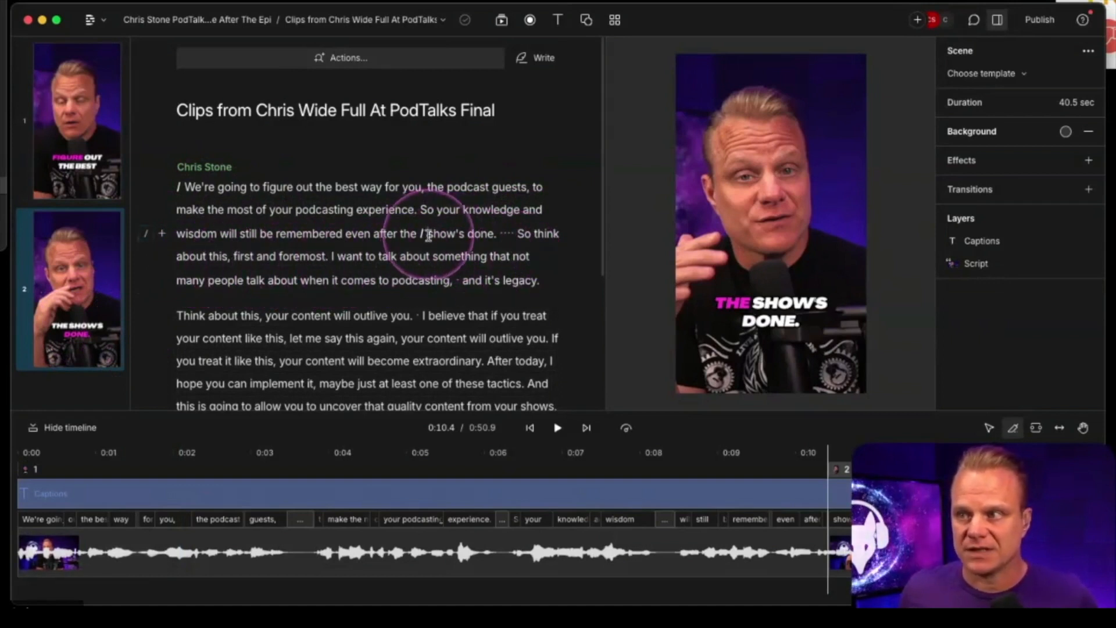
left_click_drag(437, 234, 541, 280)
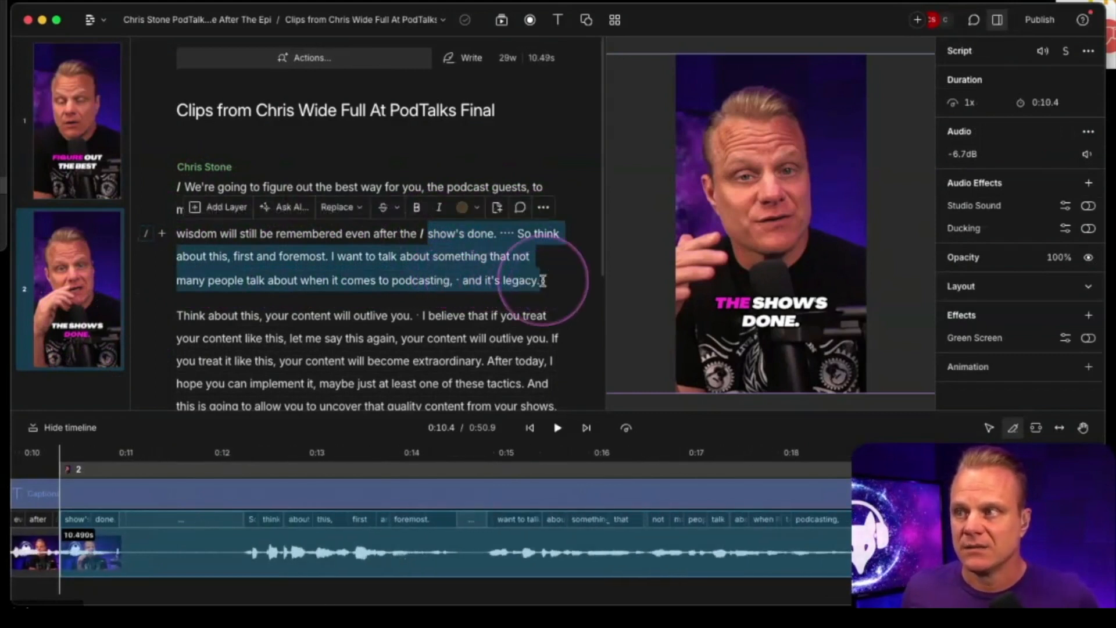
left_click(549, 281)
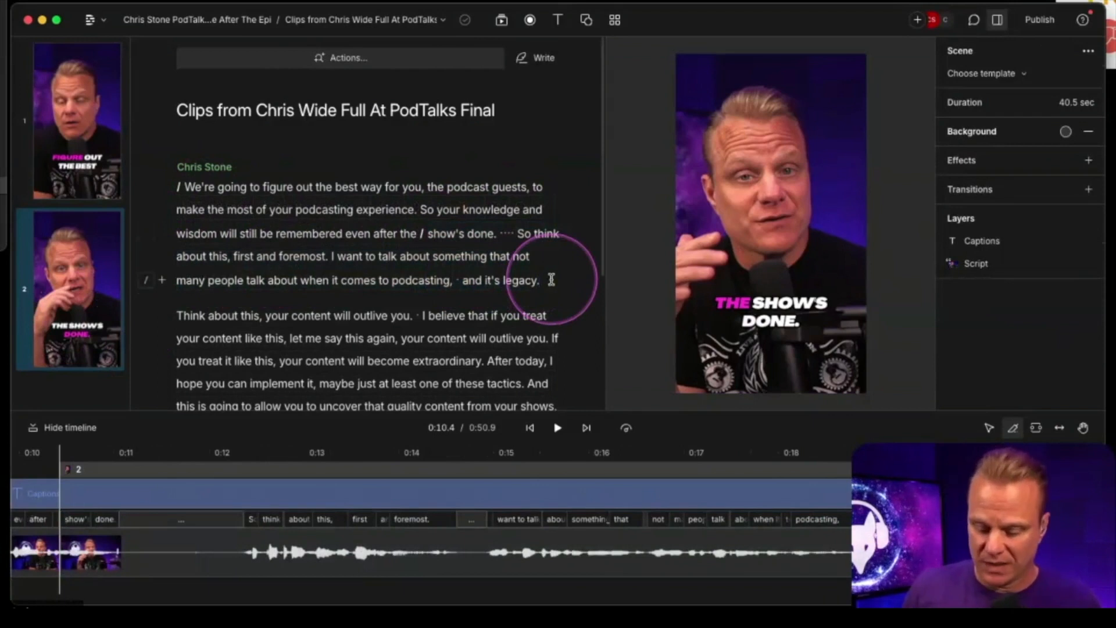
type("/")
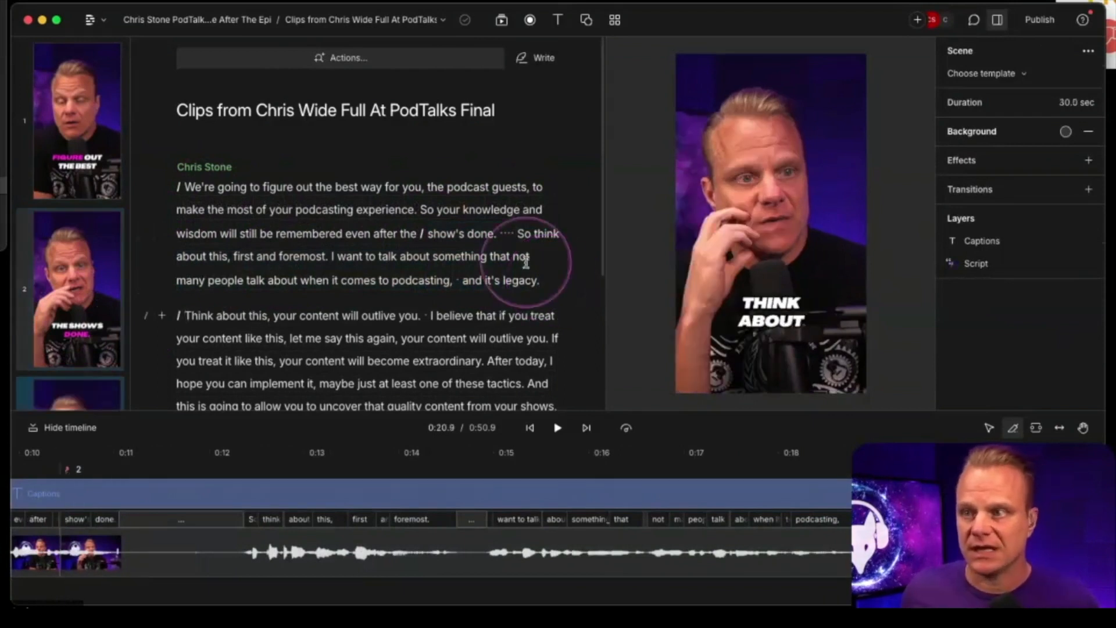
Go through the three scenes one by one to see which part of the script each covers
scroll(73, 143, "down", 3)
scroll(75, 152, "up", 3)
left_click(76, 152)
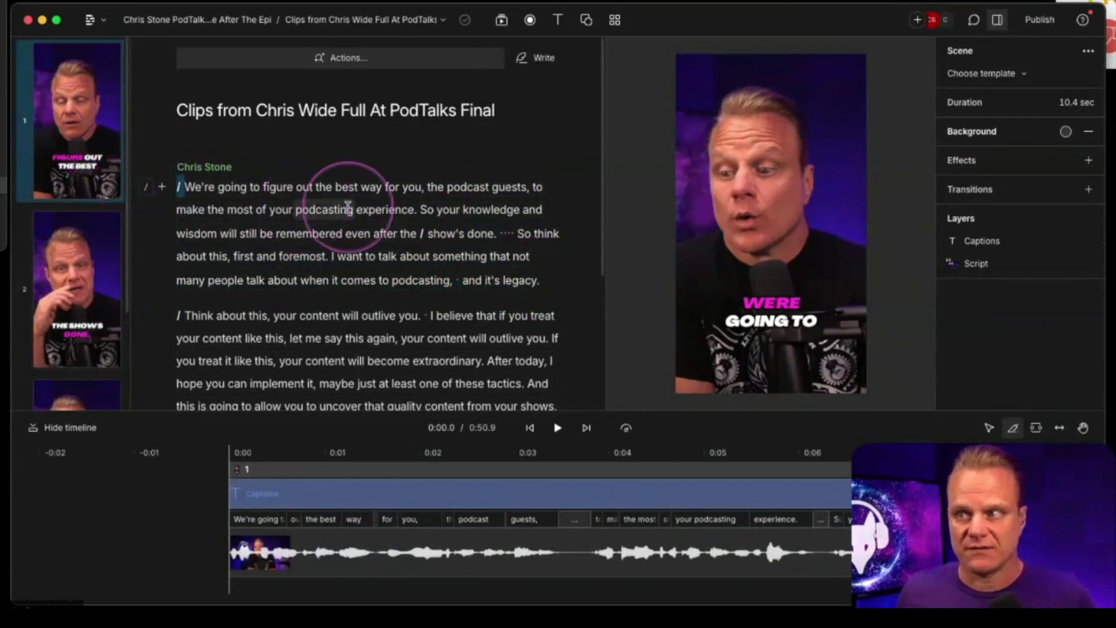
left_click(74, 262)
scroll(74, 263, "down", 1)
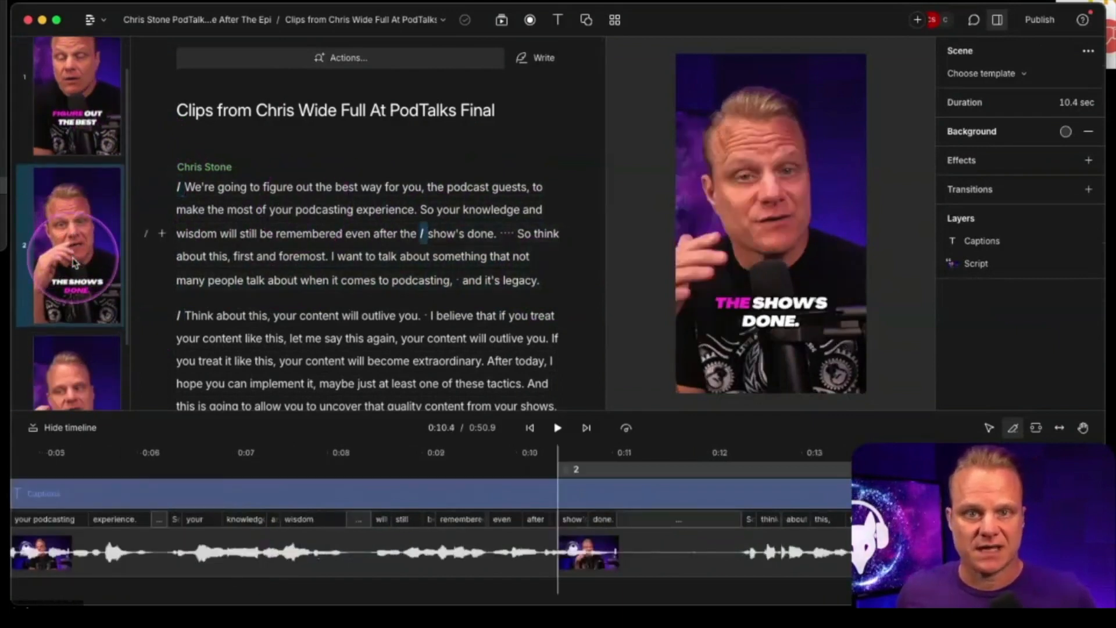
scroll(74, 263, "down", 2)
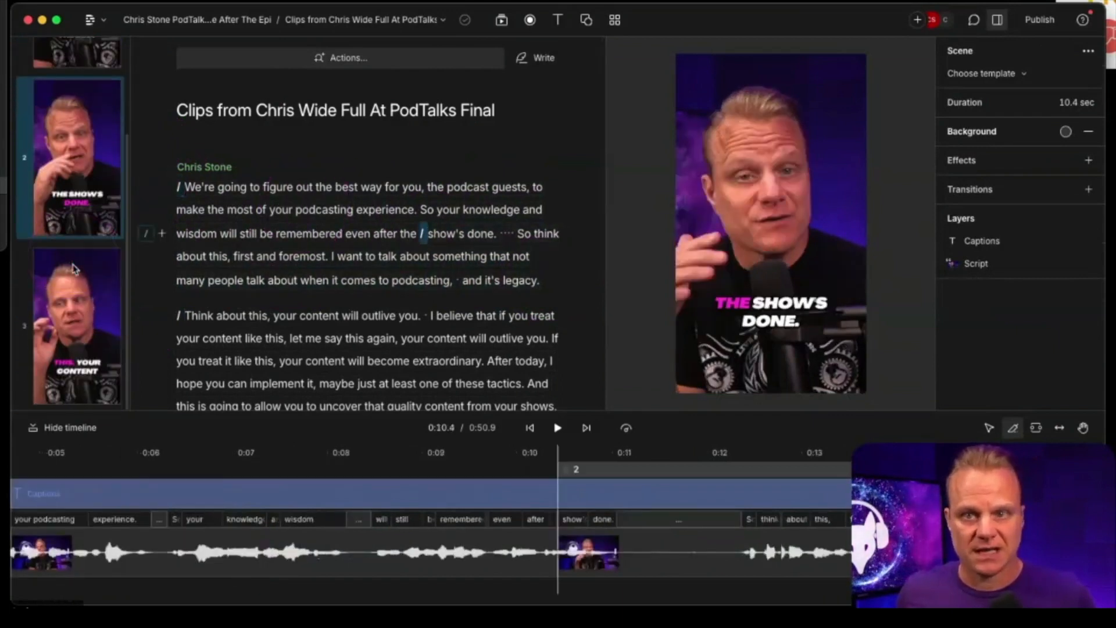
left_click(75, 268)
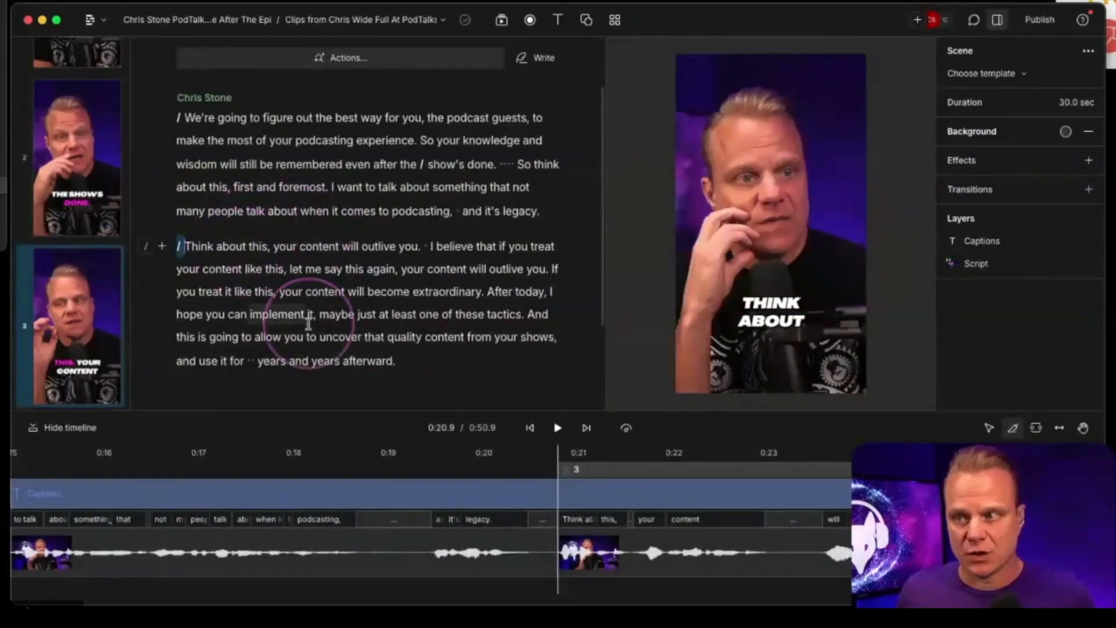
scroll(325, 279, "up", 2)
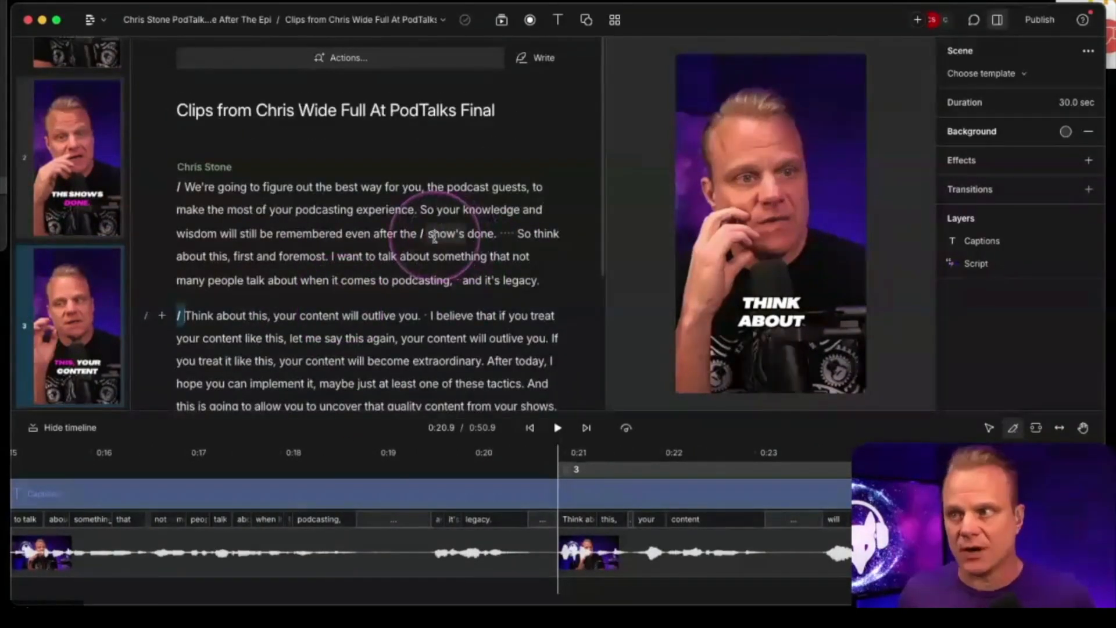
At the start of the second scene, search the stock videos for "legacy" and insert the clip of a man working at a desk
left_click(428, 235)
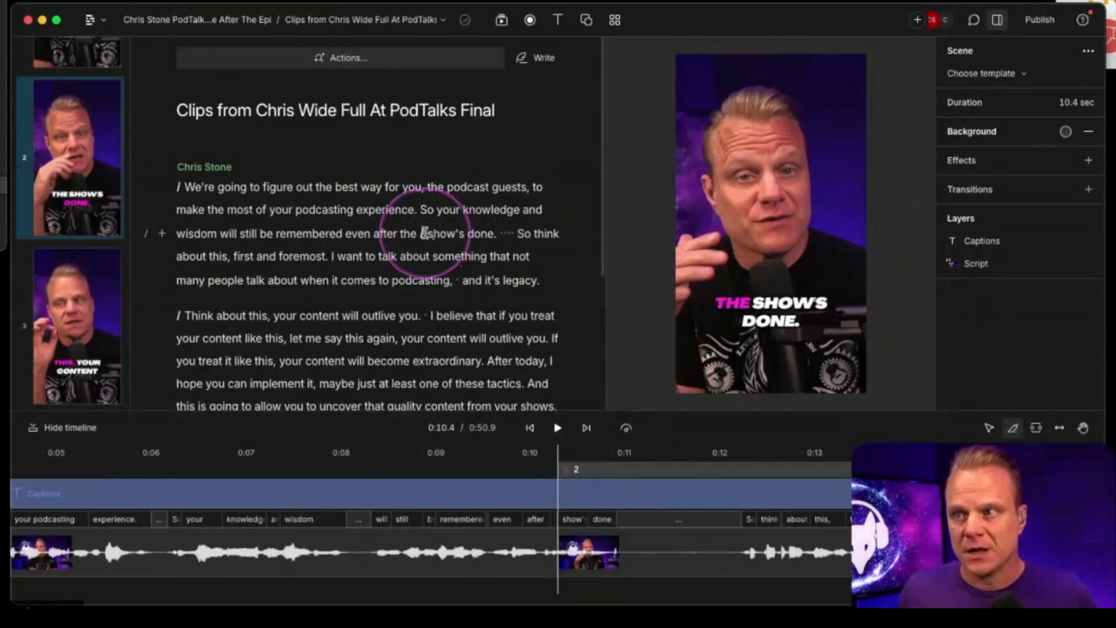
scroll(93, 200, "up", 1)
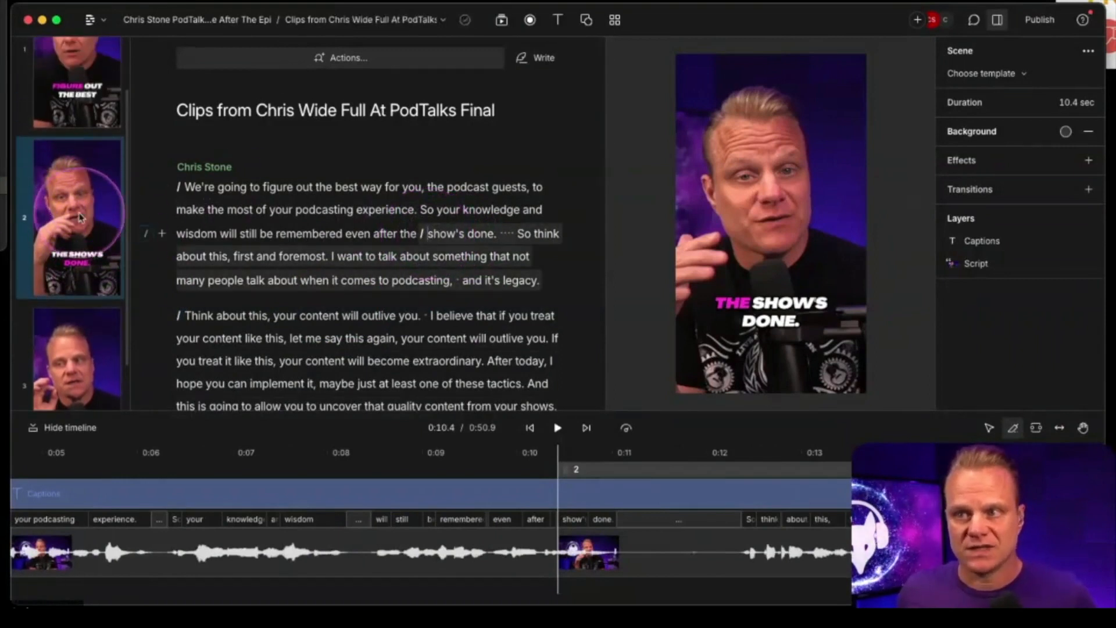
left_click(459, 237)
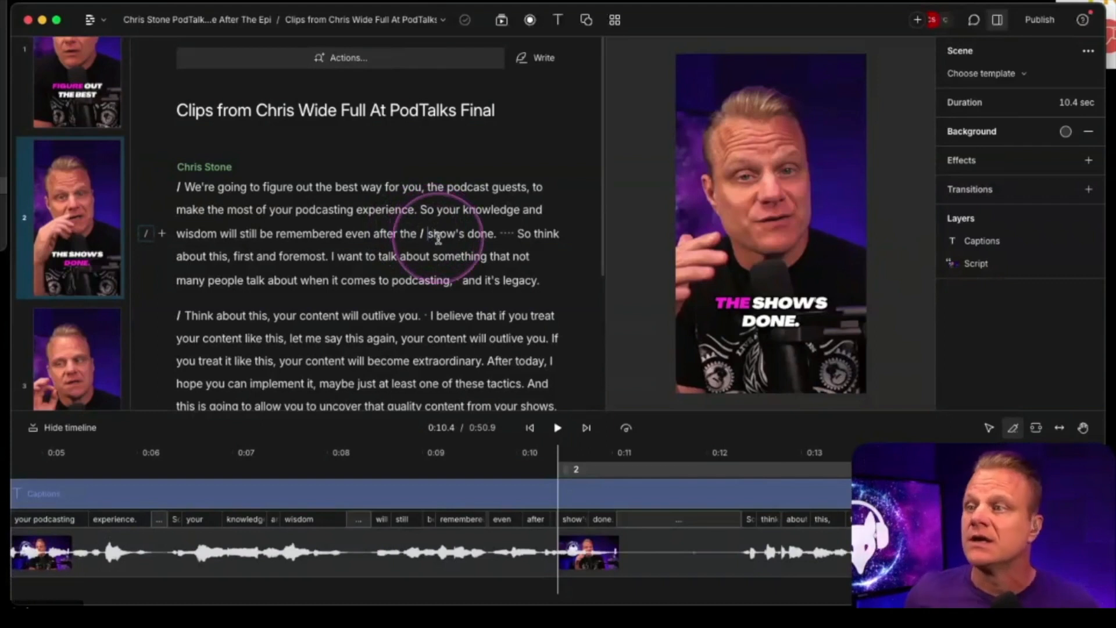
left_click(501, 20)
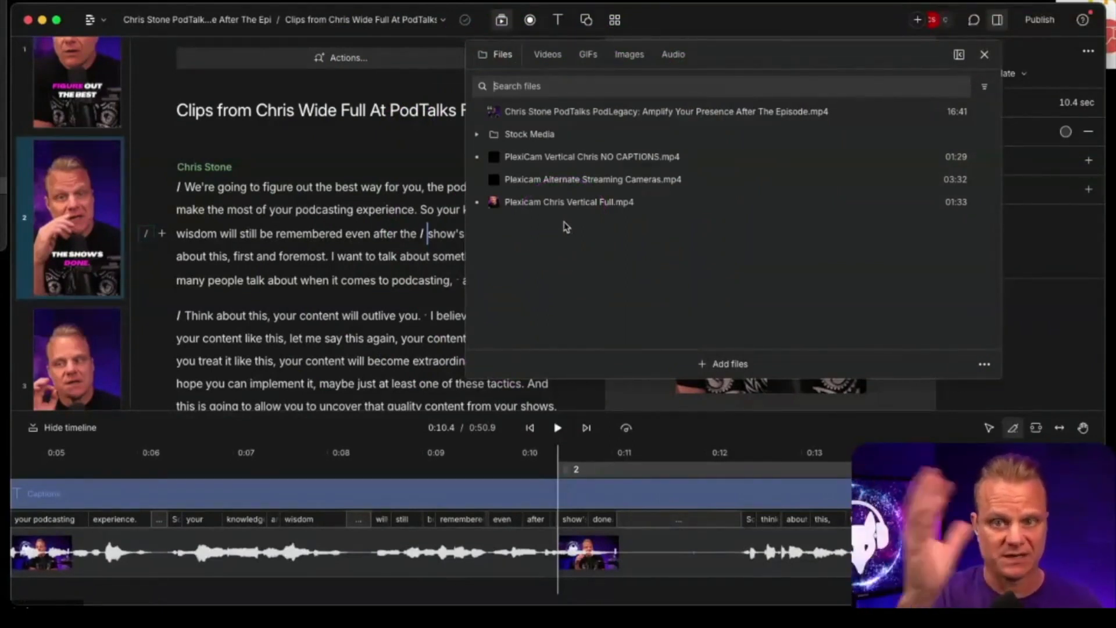
left_click(549, 55)
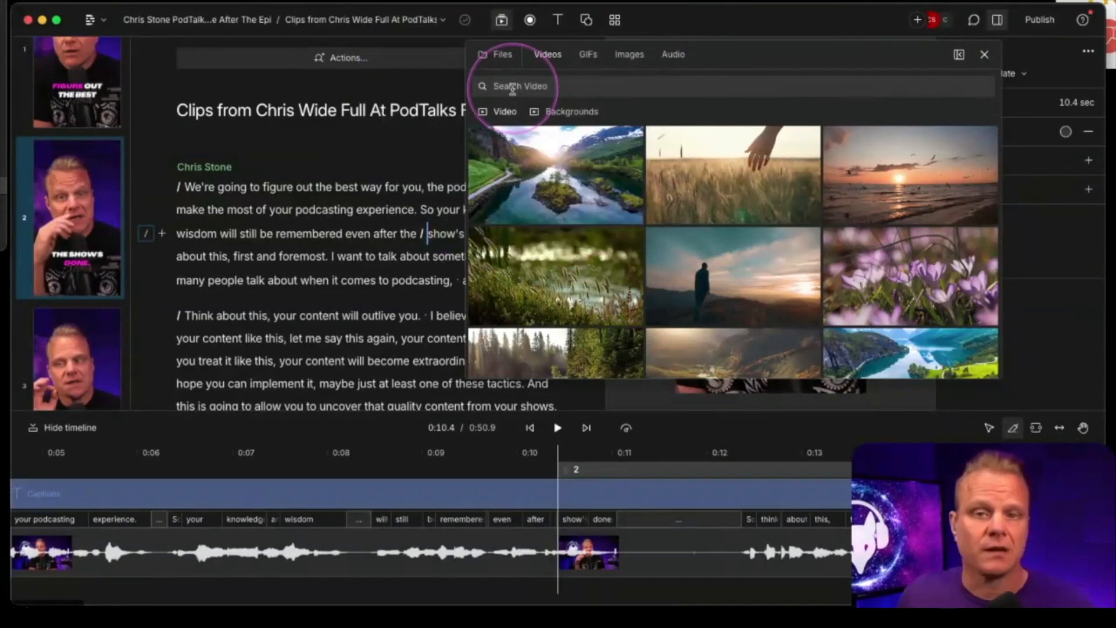
type("legacy")
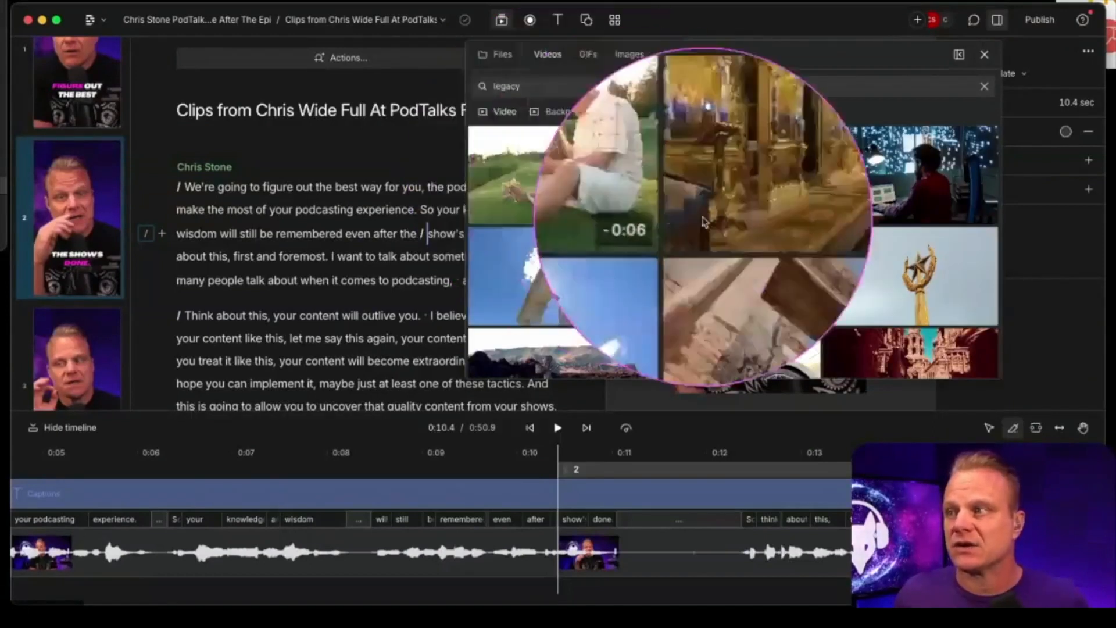
scroll(703, 221, "down", 5)
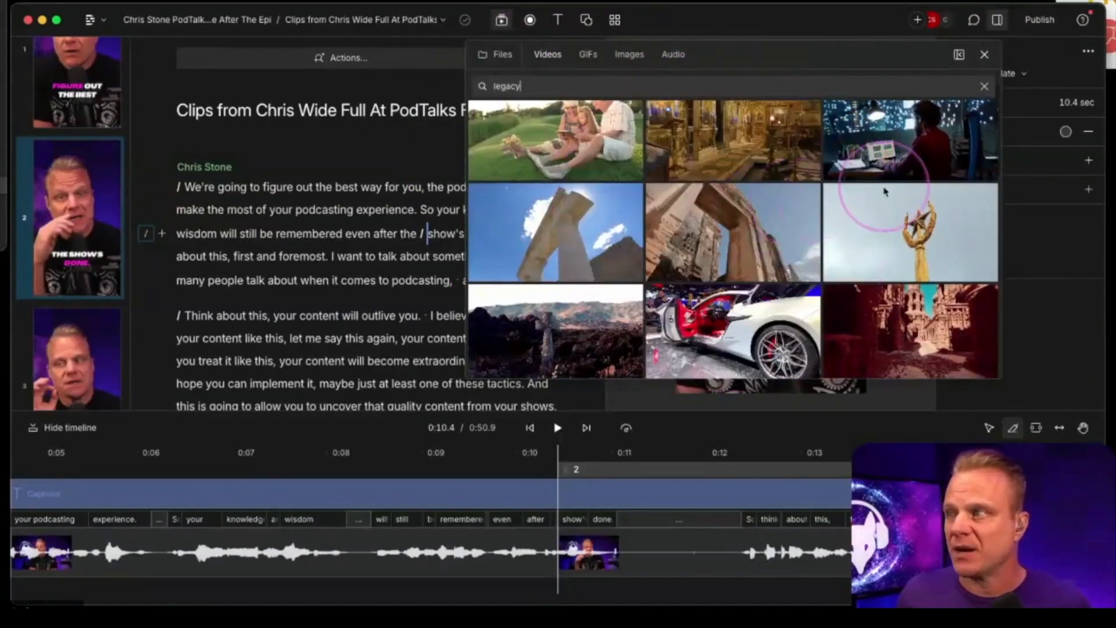
scroll(889, 208, "up", 5)
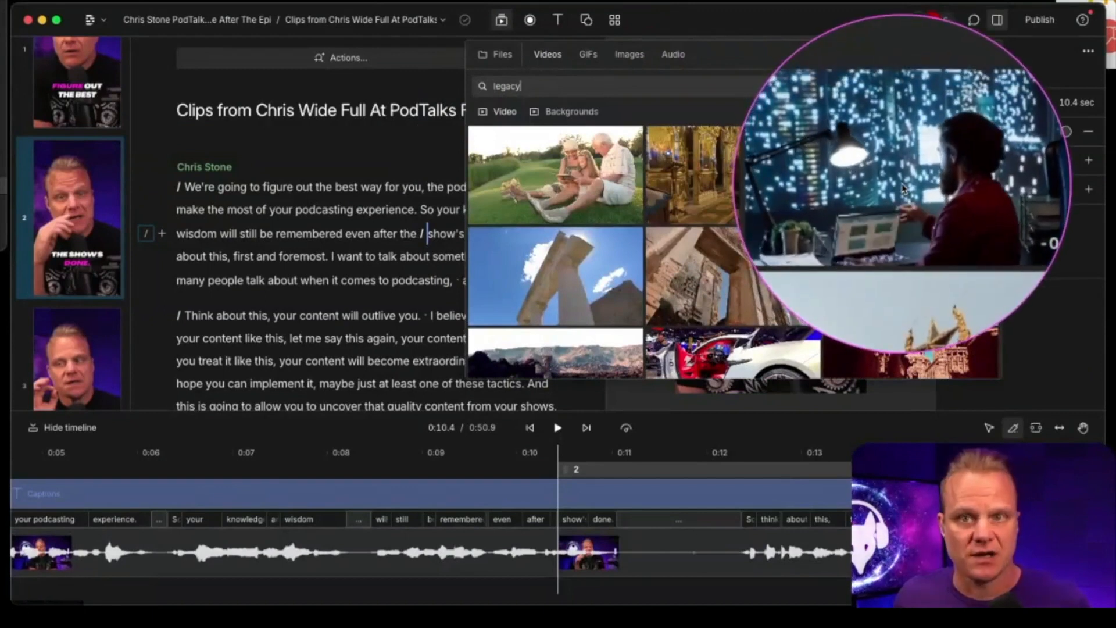
left_click(901, 181)
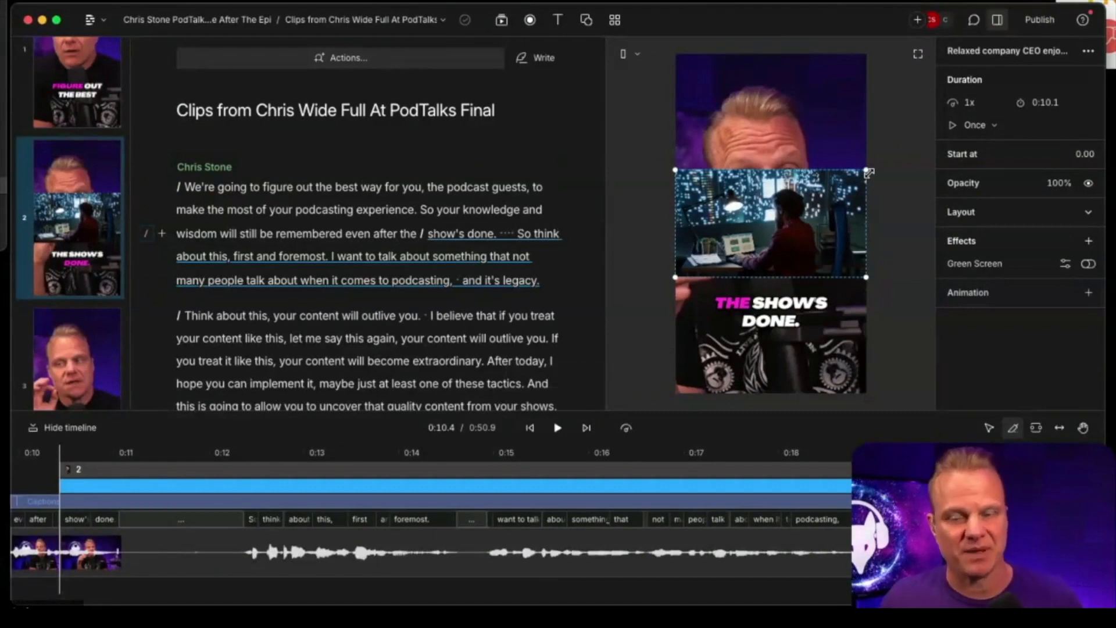
Enlarge the stock clip to fill the vertical frame and shift it so the man sits further inside the picture
left_click(779, 225)
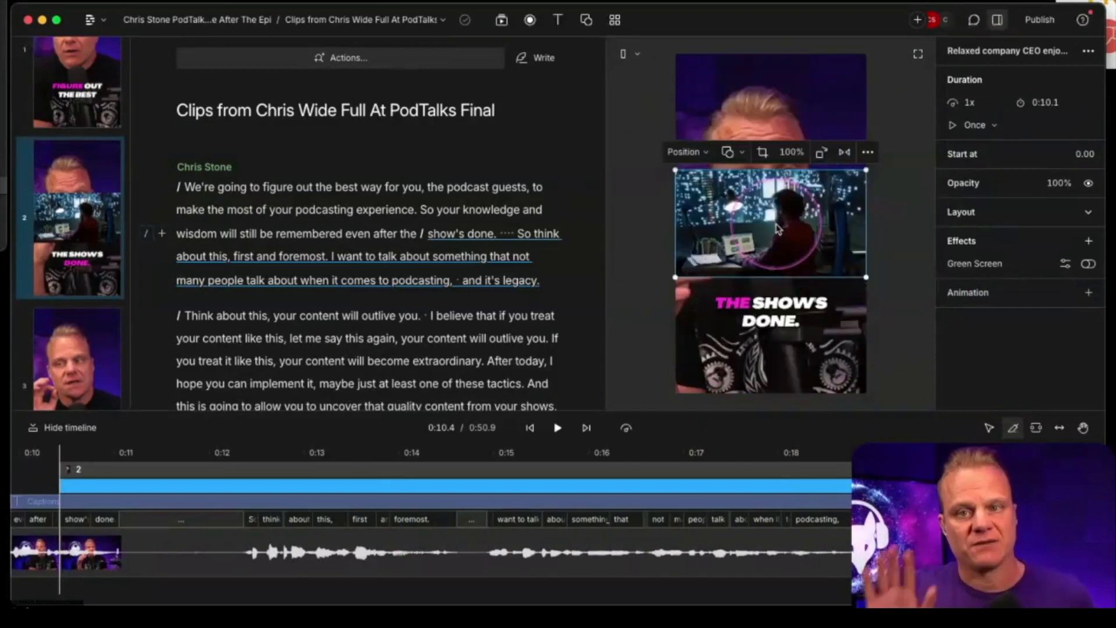
left_click(705, 155)
left_click(677, 181)
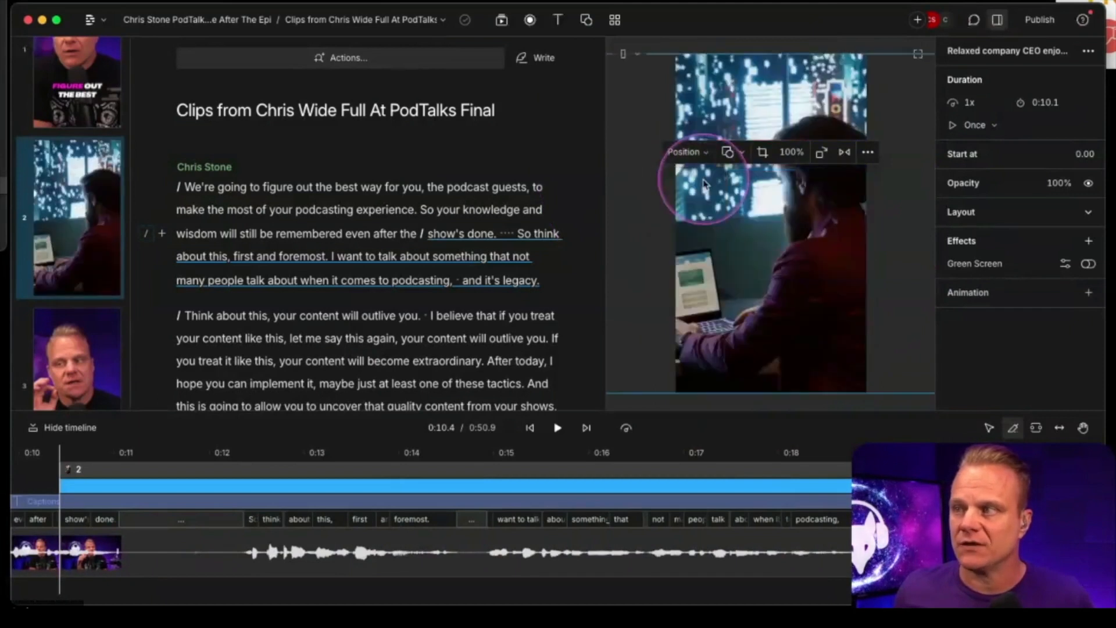
left_click(809, 302)
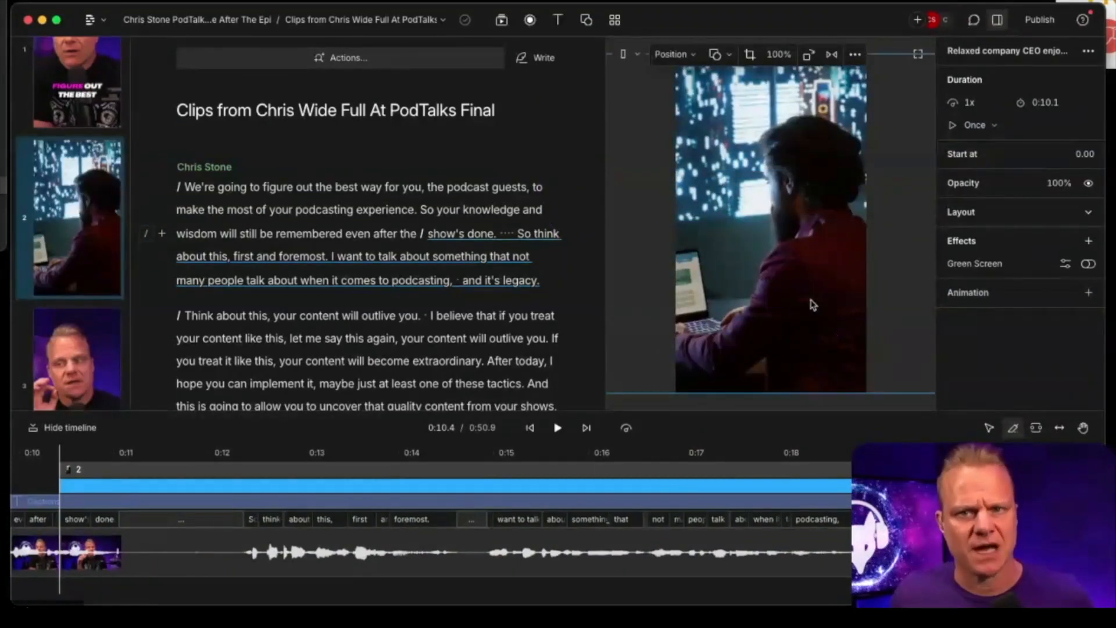
left_click(807, 279)
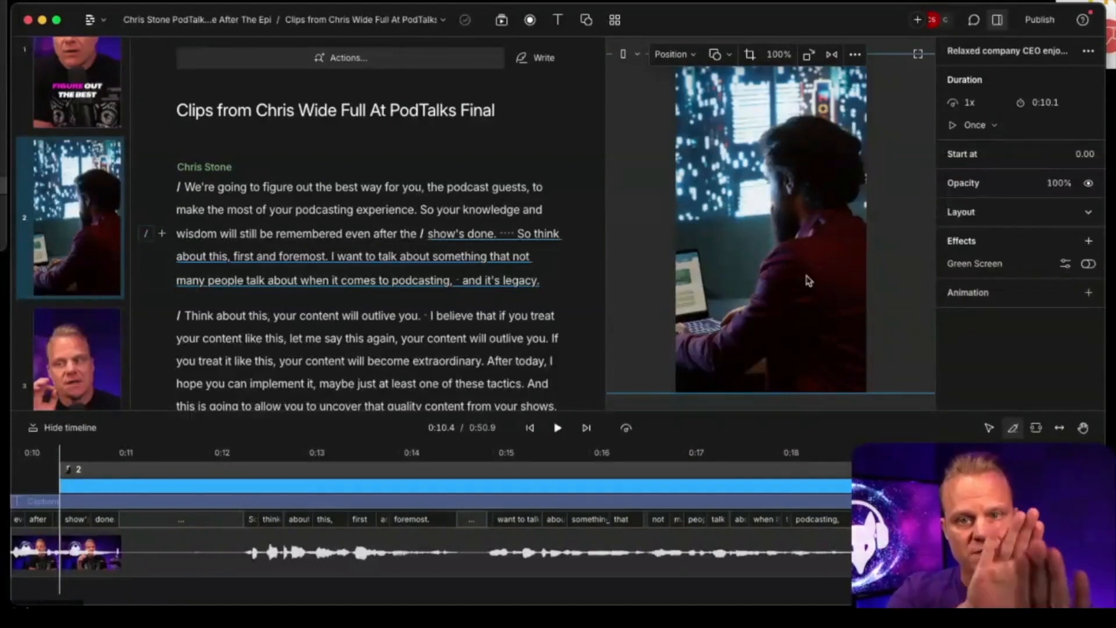
Send the stock clip backward one layer so it sits behind the captions
left_click(875, 408)
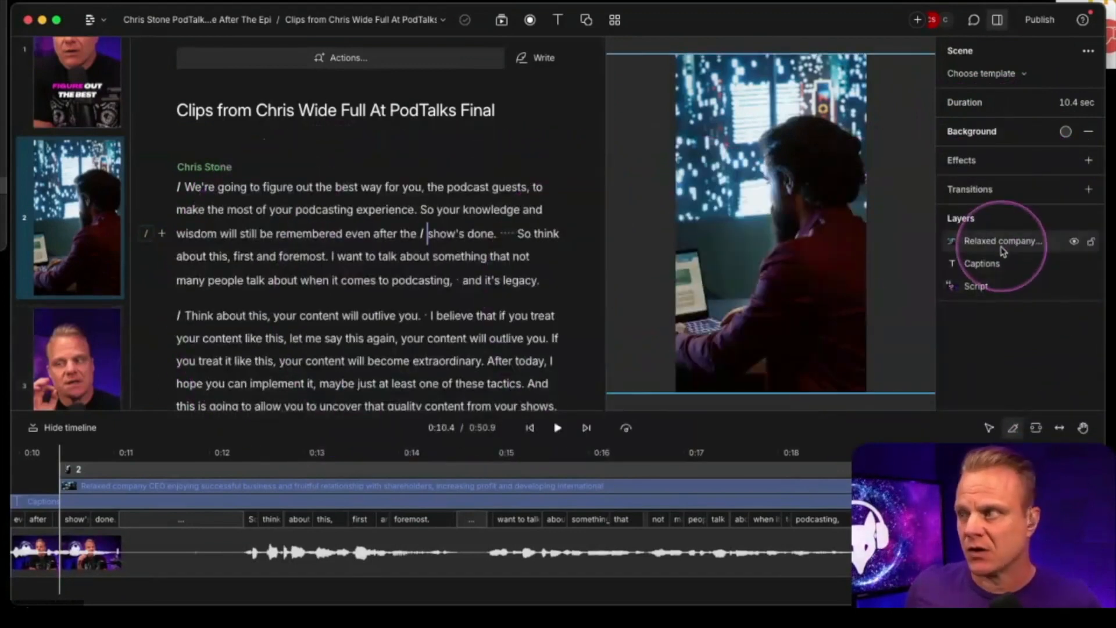
left_click(797, 211)
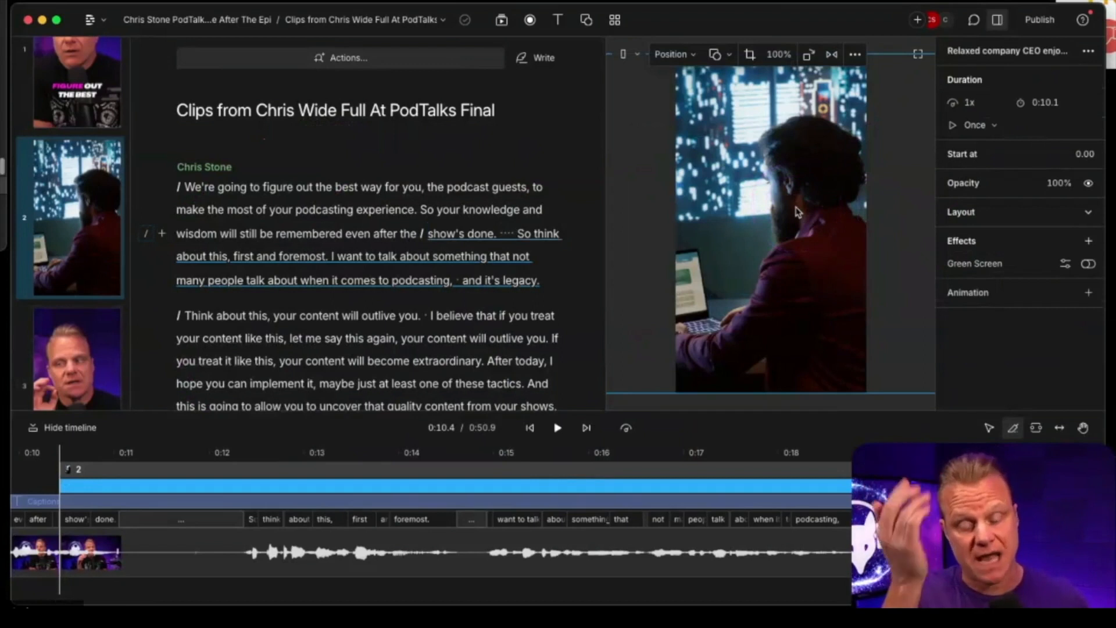
right_click(797, 211)
left_click(837, 246)
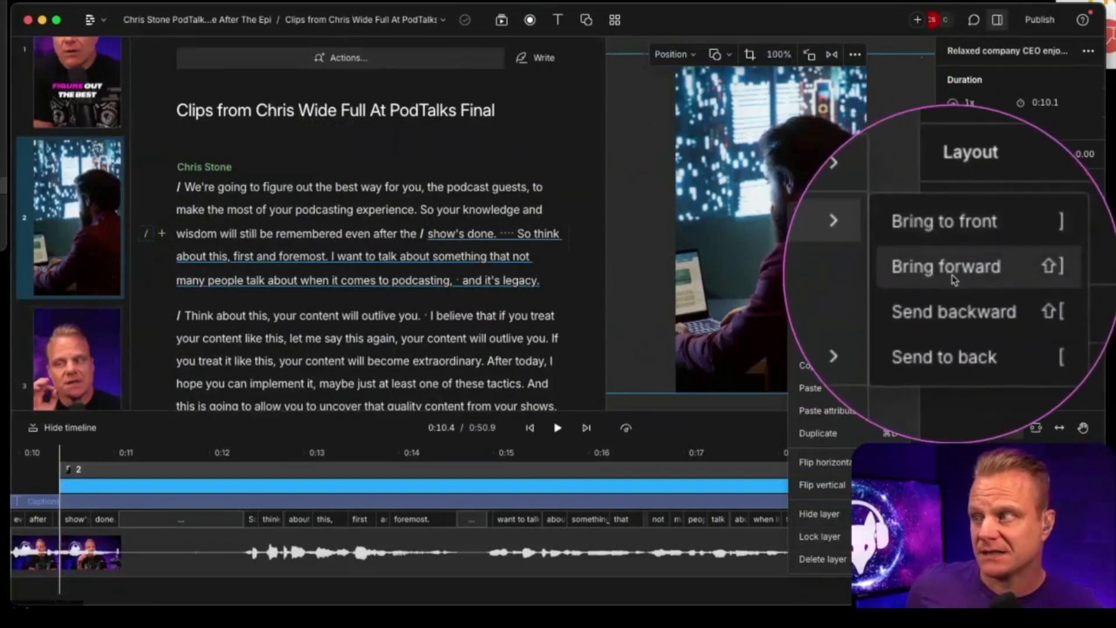
left_click(956, 295)
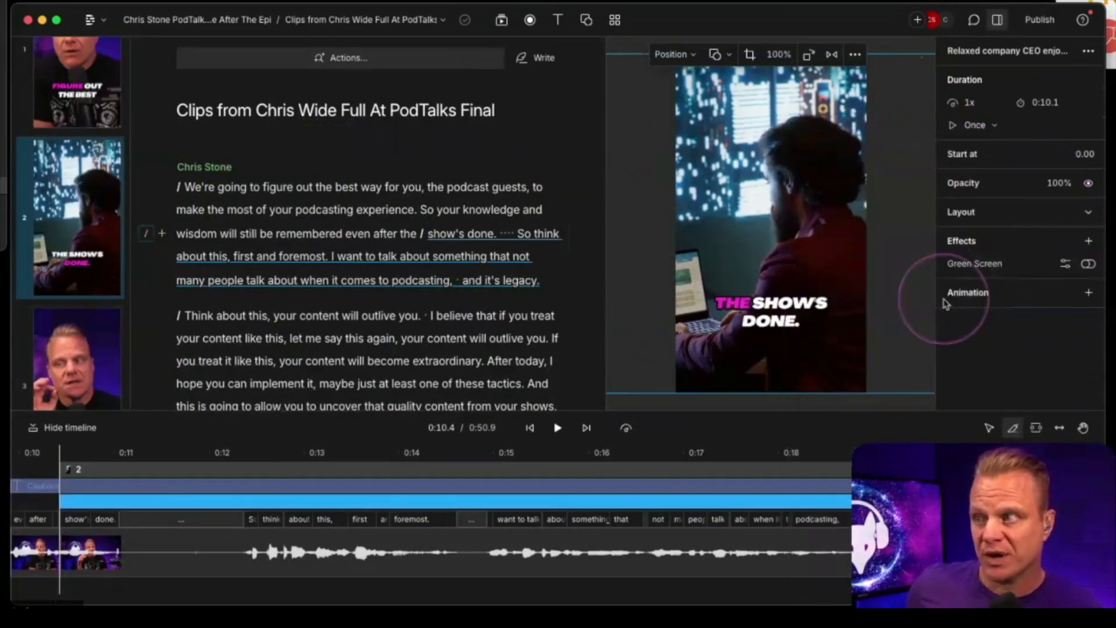
Move the second scene's captions up to a little below mid-frame, and preview playback across the cut from the first scene
left_click(779, 323)
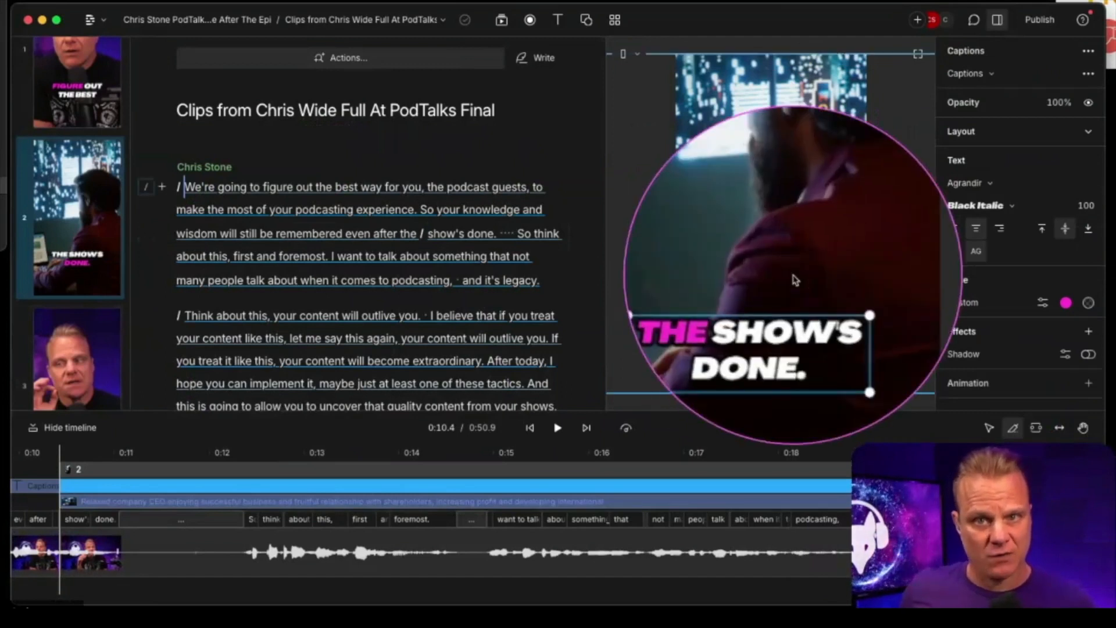
left_click_drag(786, 324, 773, 272)
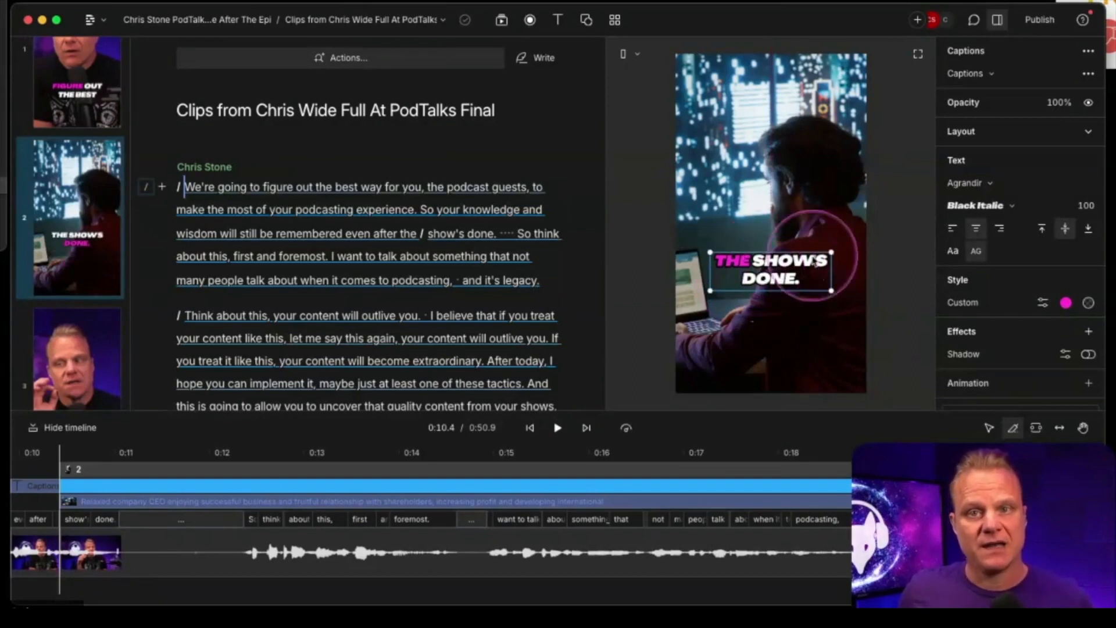
left_click(373, 234)
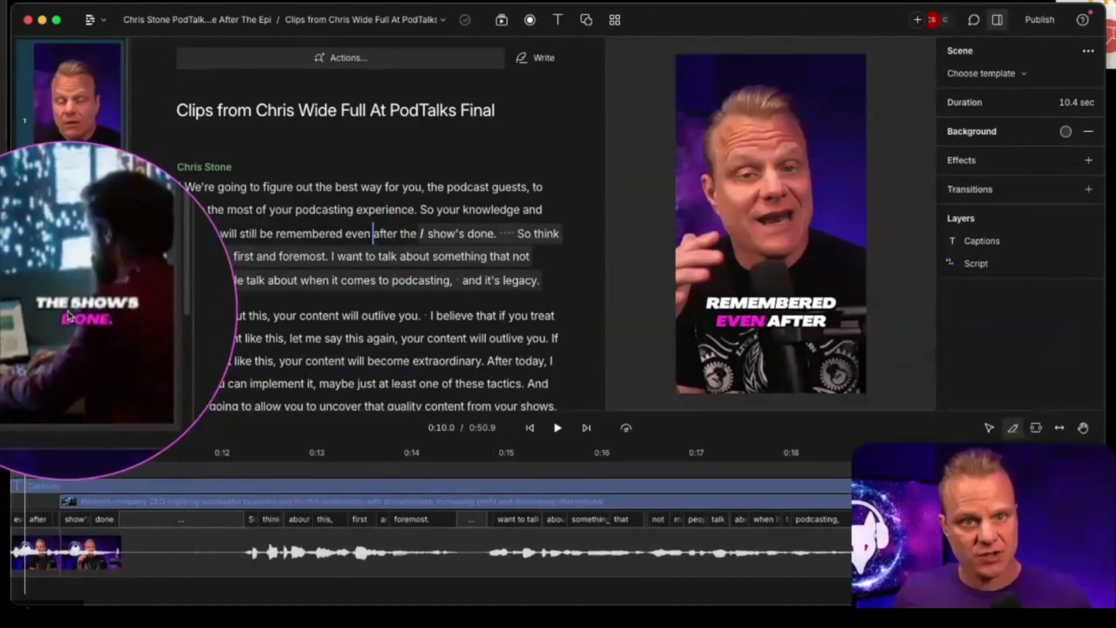
left_click(557, 428)
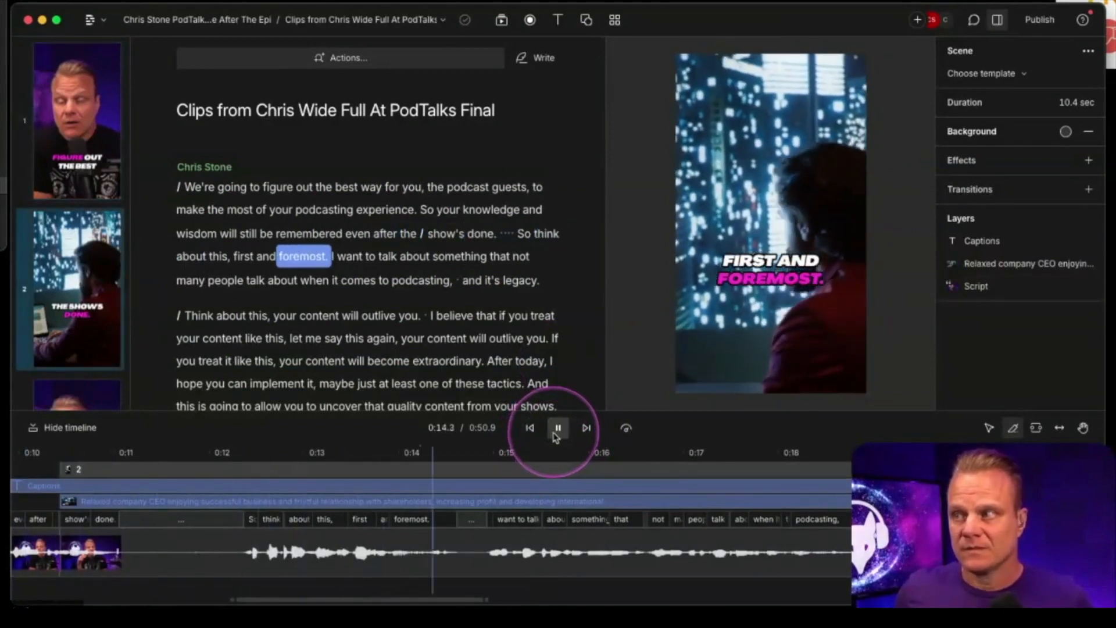
left_click(557, 428)
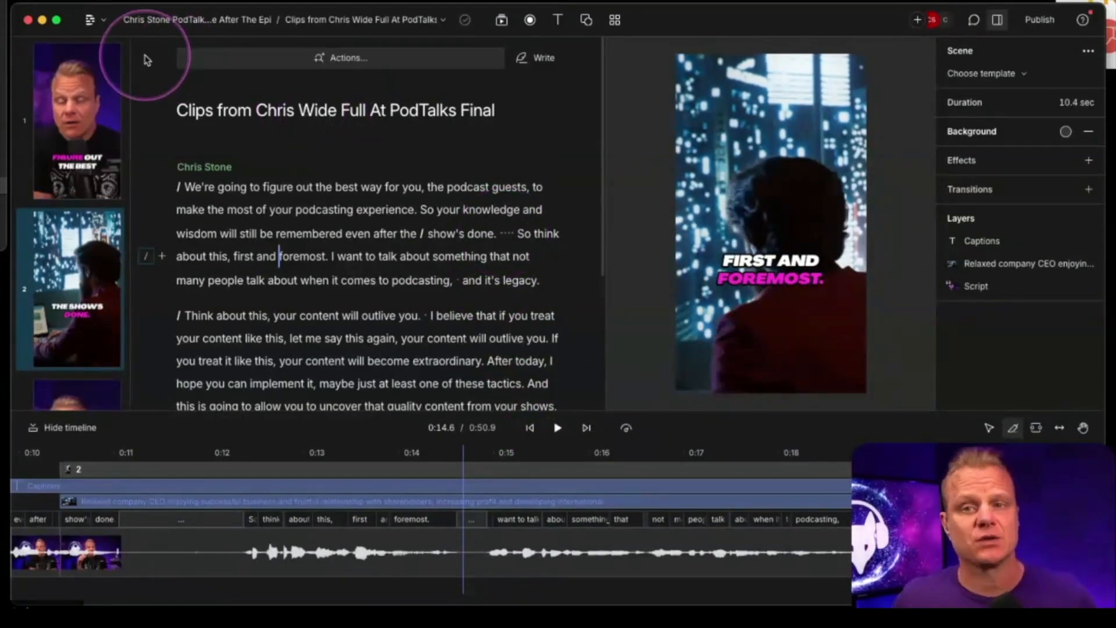
Return to the project list and open the Maximizing_B2B_Sales interview project from the guest's subfolder in the client's workspace folder
left_click(89, 19)
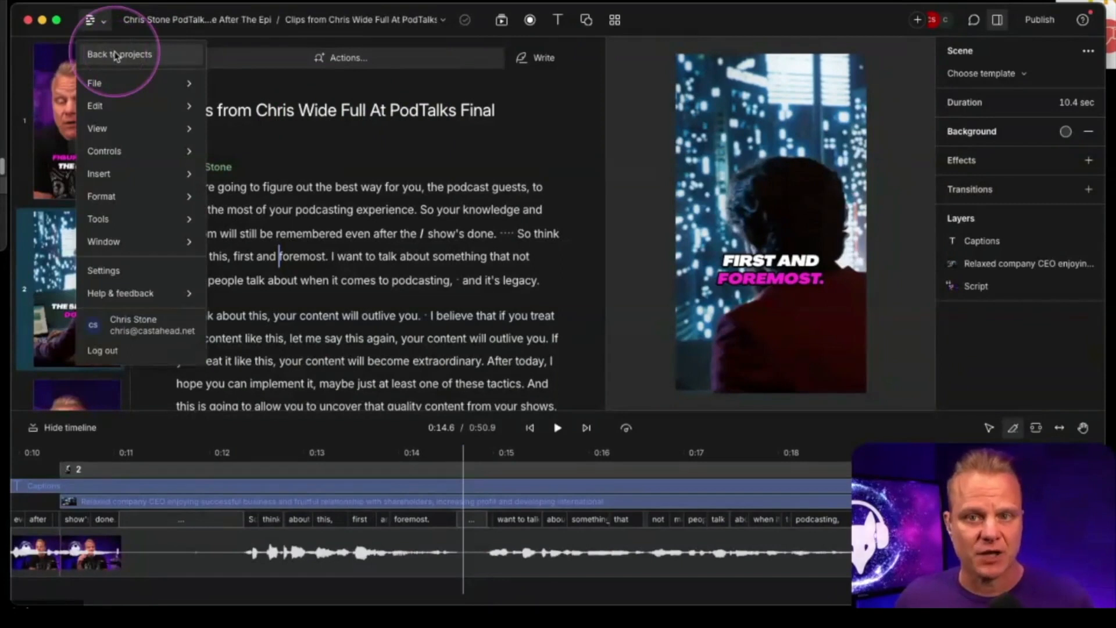
left_click(122, 52)
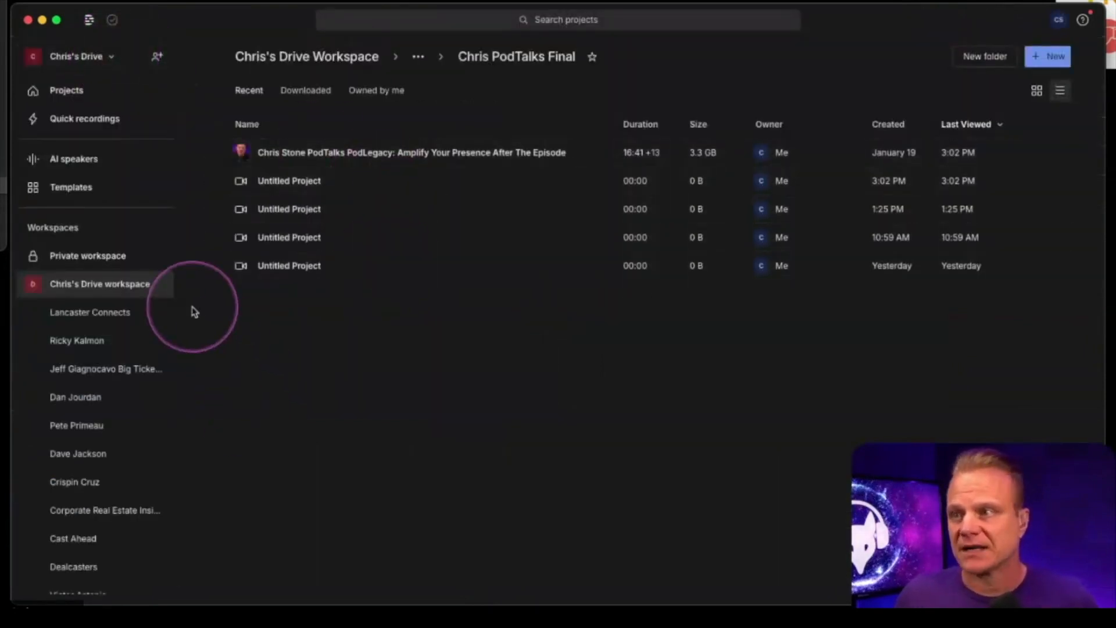
scroll(116, 308, "down", 1)
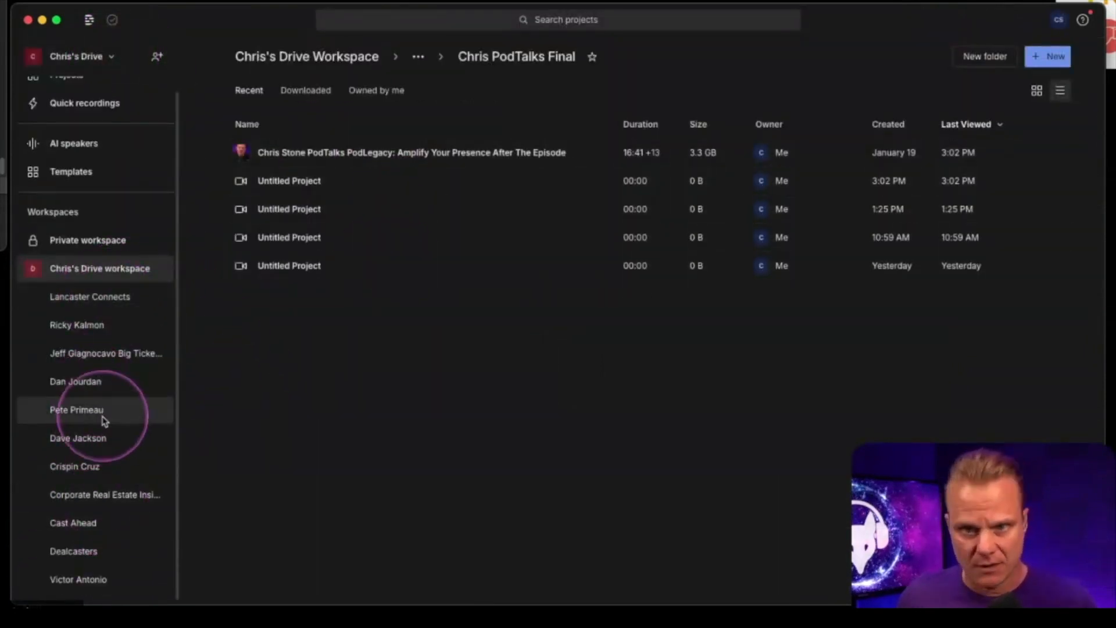
left_click(88, 466)
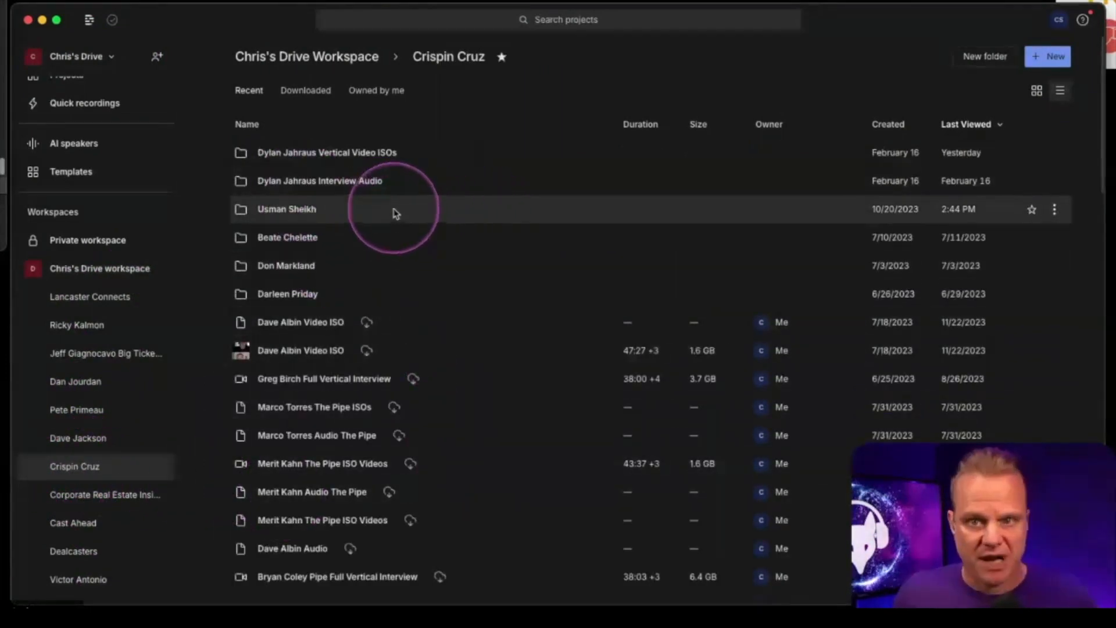
left_click(276, 210)
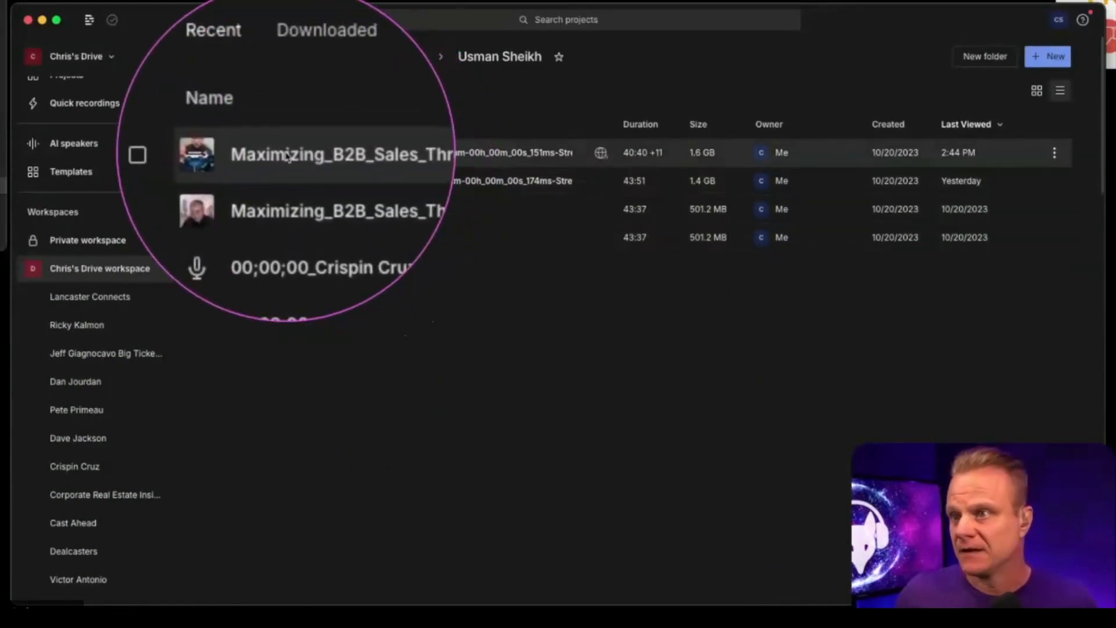
double_click(358, 155)
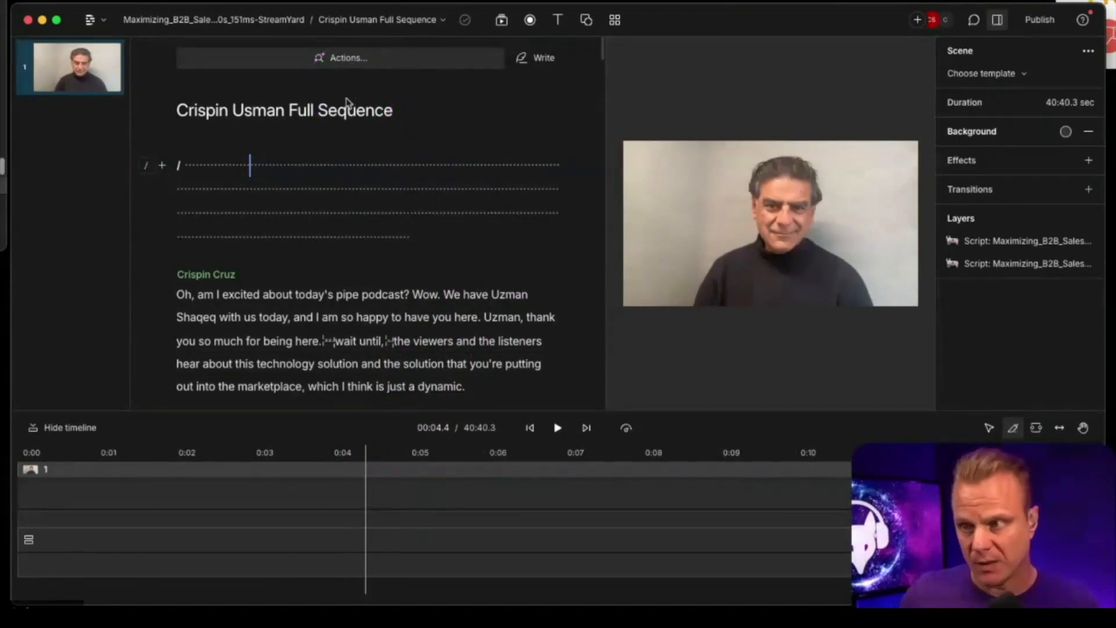
Read through the opening of the interview transcript to examine how the host's and the guest's lines are separated by speaker
scroll(351, 179, "down", 5)
scroll(322, 248, "up", 2)
scroll(322, 249, "up", 2)
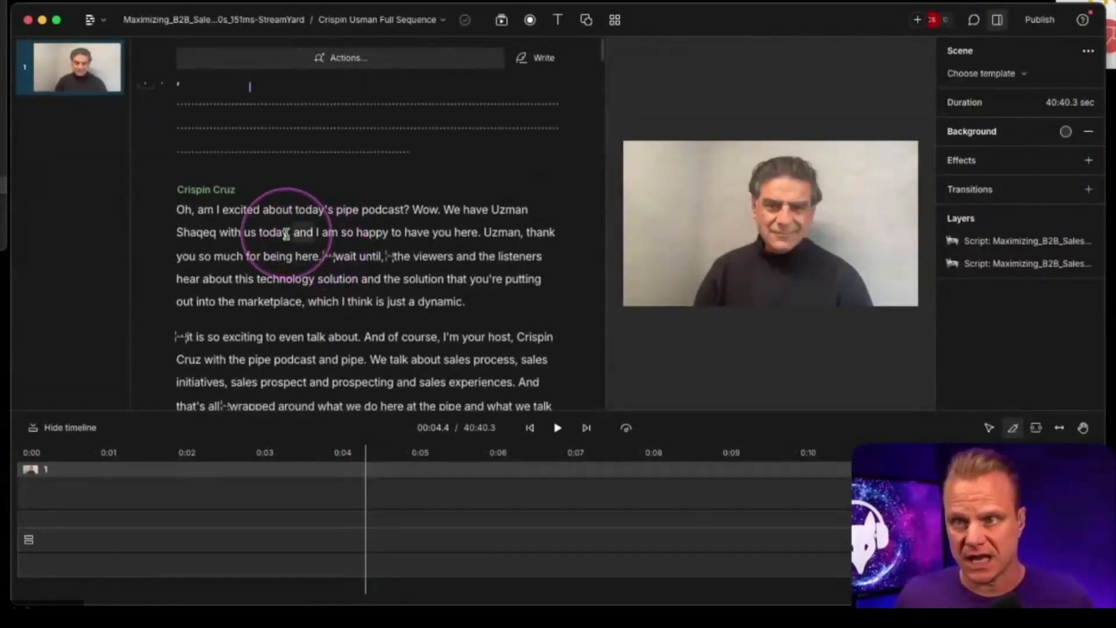
key("ctrl")
scroll(236, 200, "down", 10)
scroll(235, 202, "down", 2)
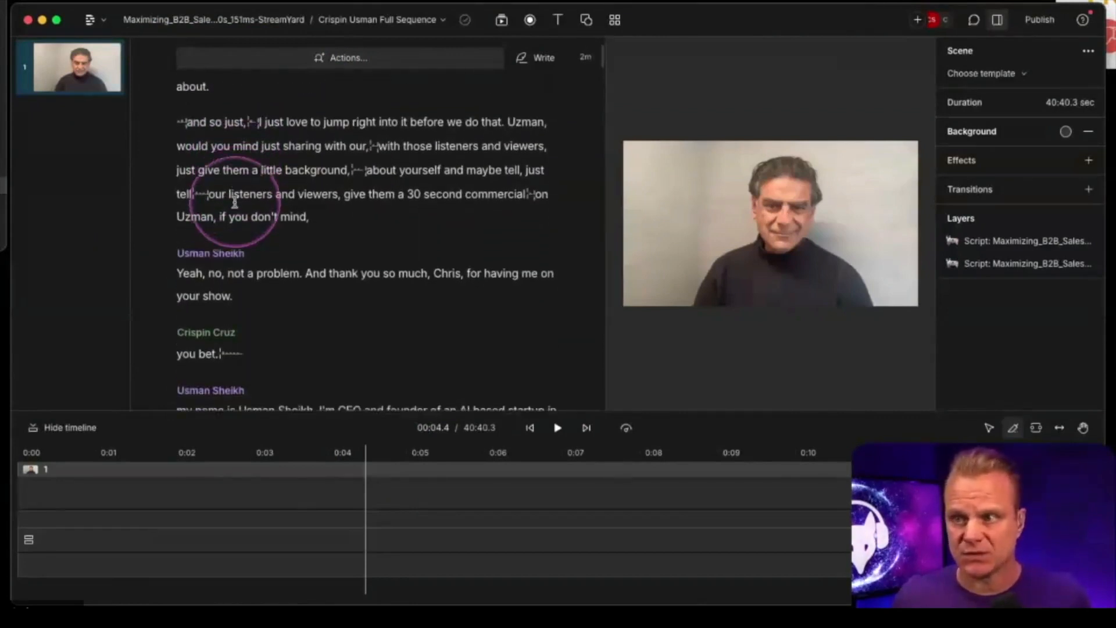
key("ctrl")
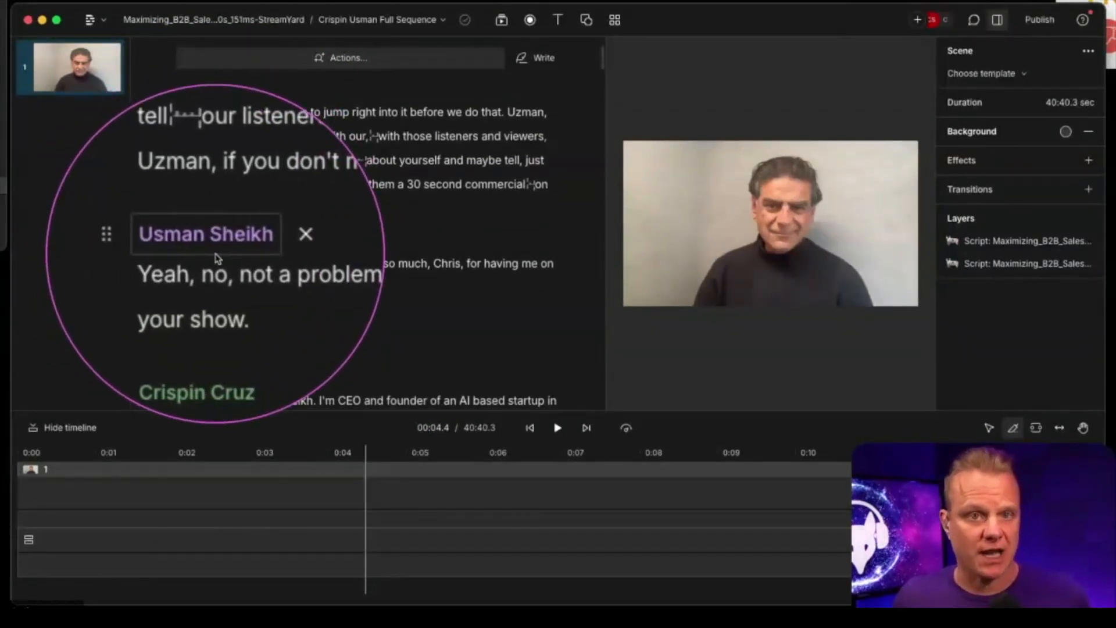
scroll(293, 245, "up", 1)
scroll(293, 245, "up", 4)
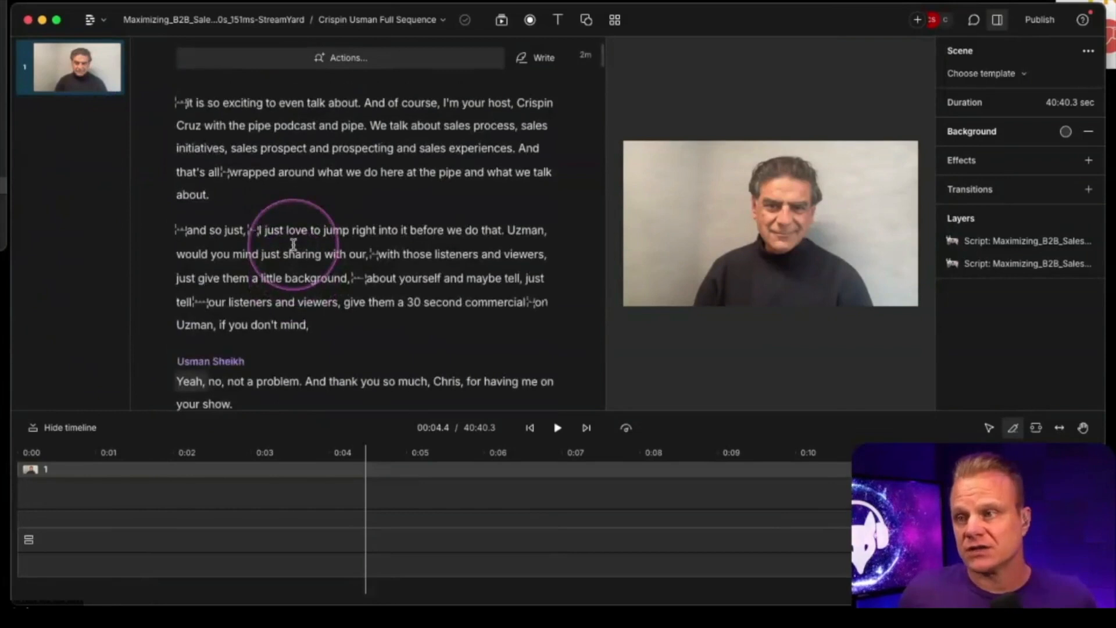
key("ctrl")
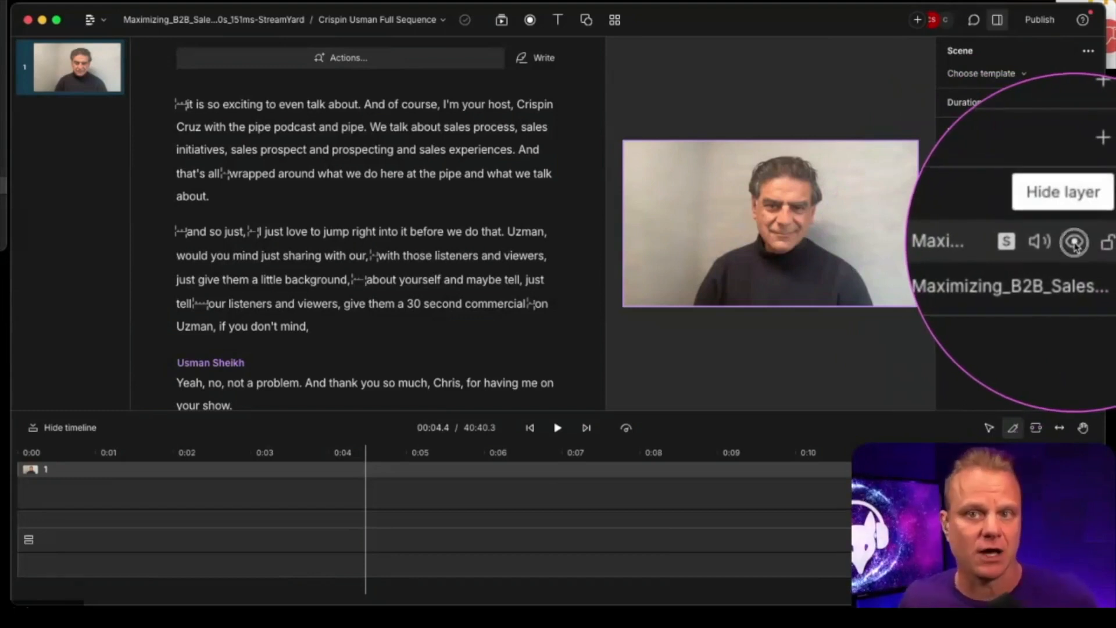
Hide the upper script video layer to reveal the host's camera underneath, and show the layer again
left_click(1073, 241)
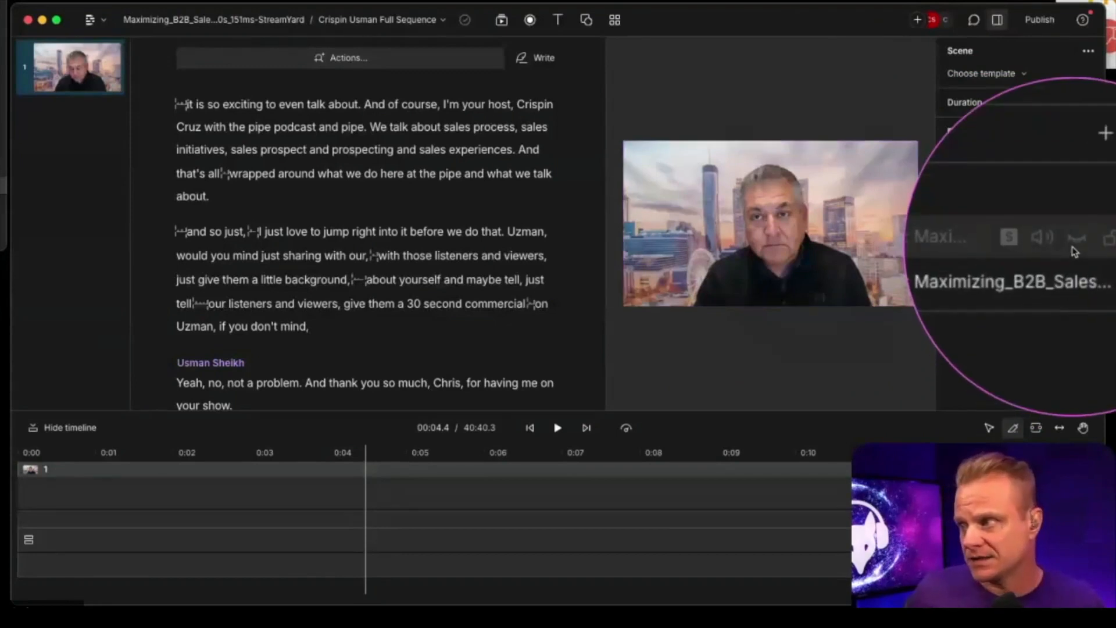
left_click(1074, 252)
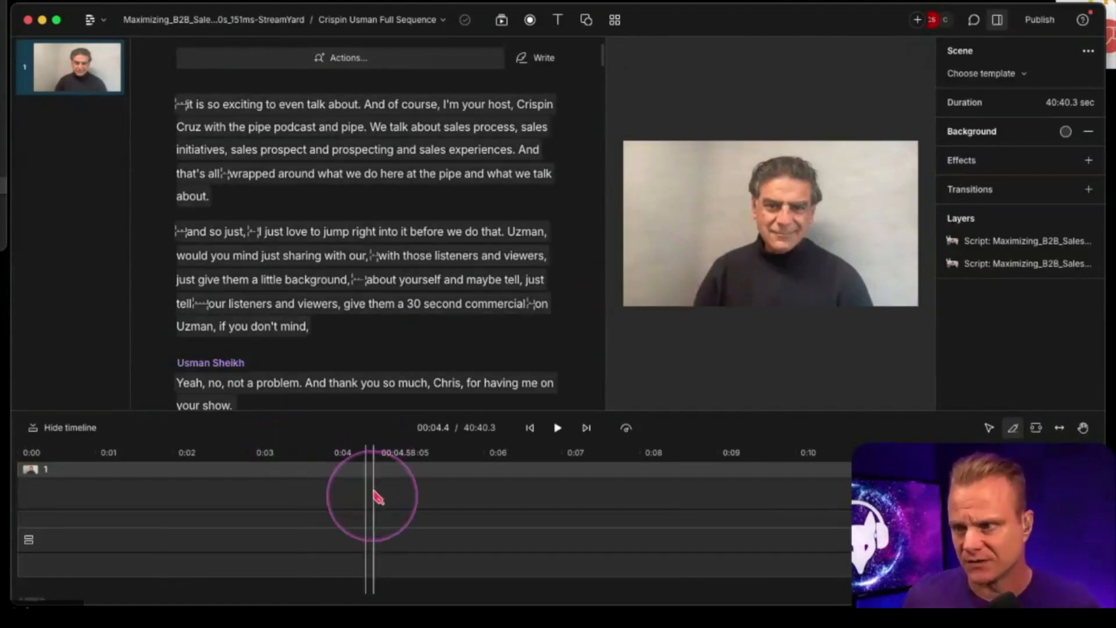
Switch the timeline from the blade tool to the selection tool
left_click(988, 429)
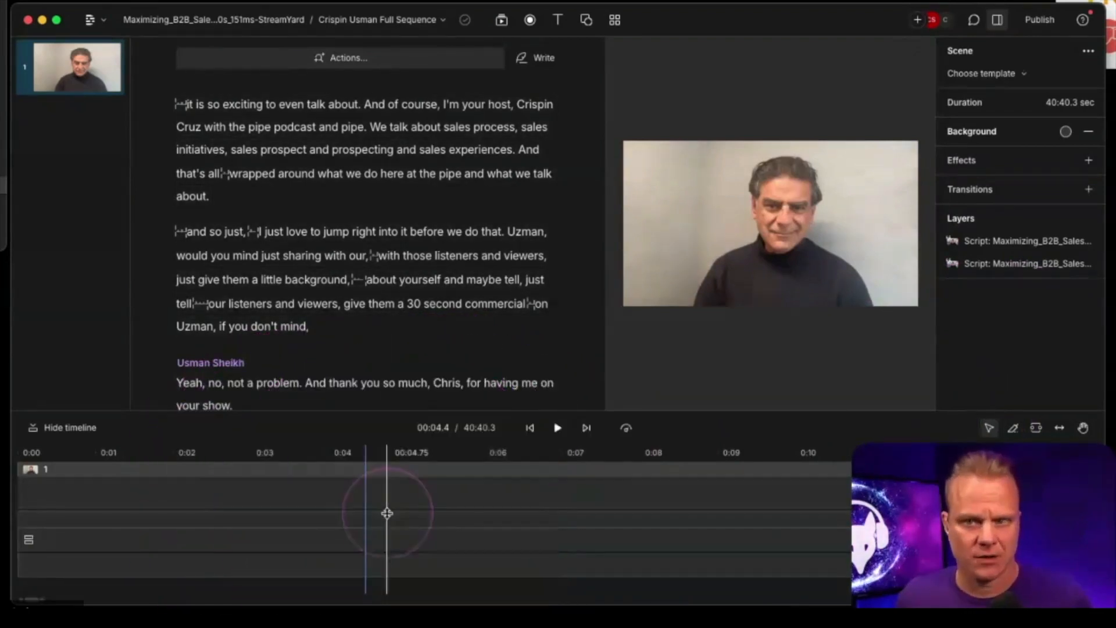
right_click(387, 513)
right_click(383, 495)
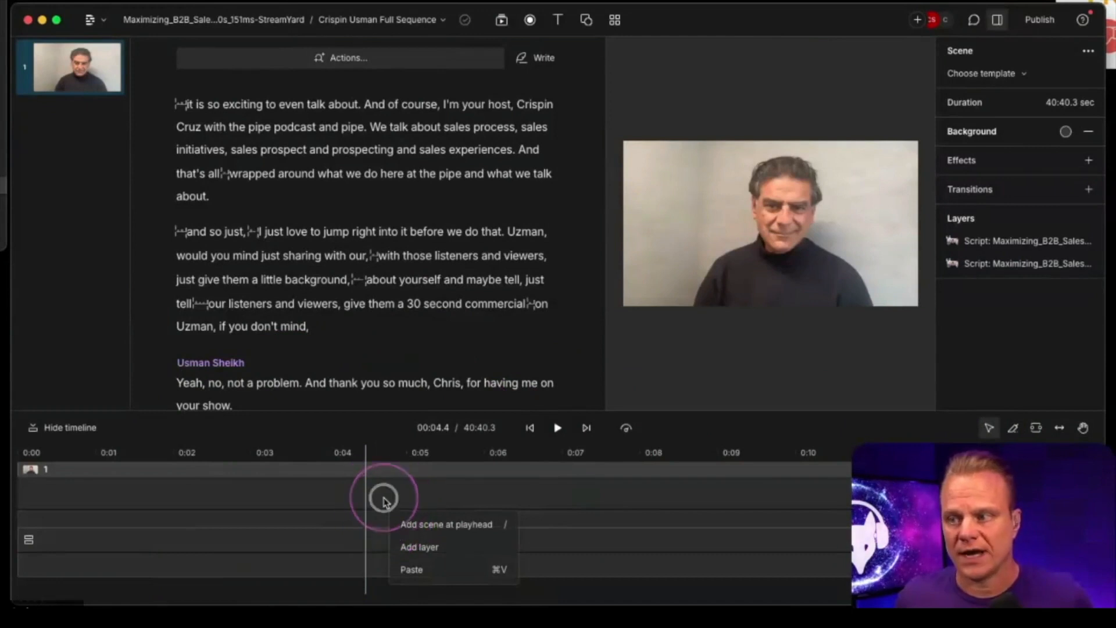
left_click(406, 456)
left_click(406, 487)
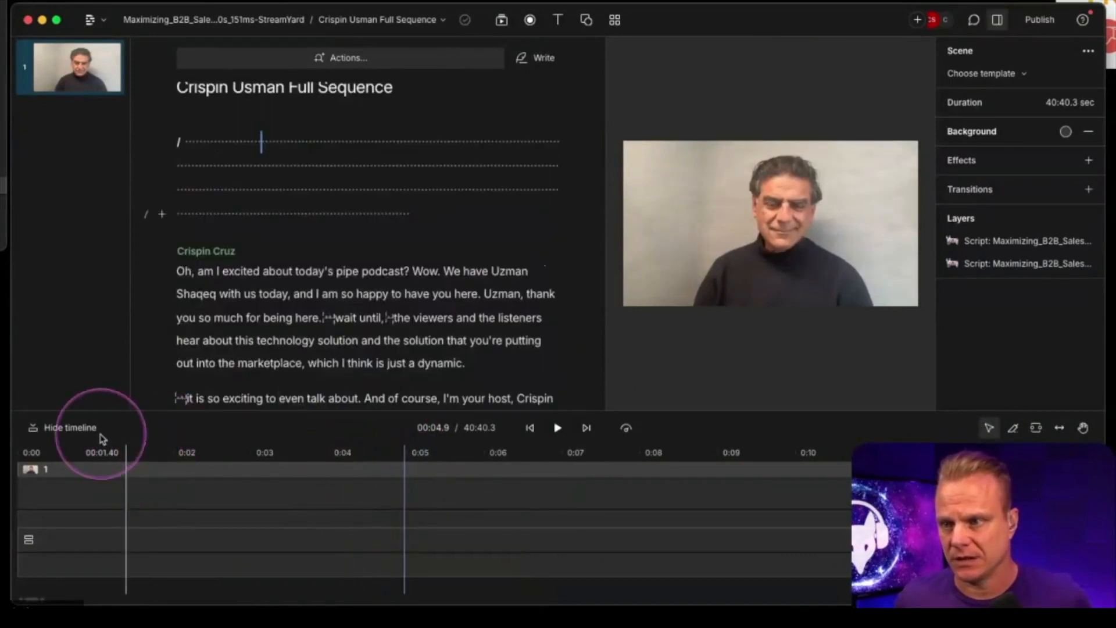
left_click(68, 427)
left_click(69, 589)
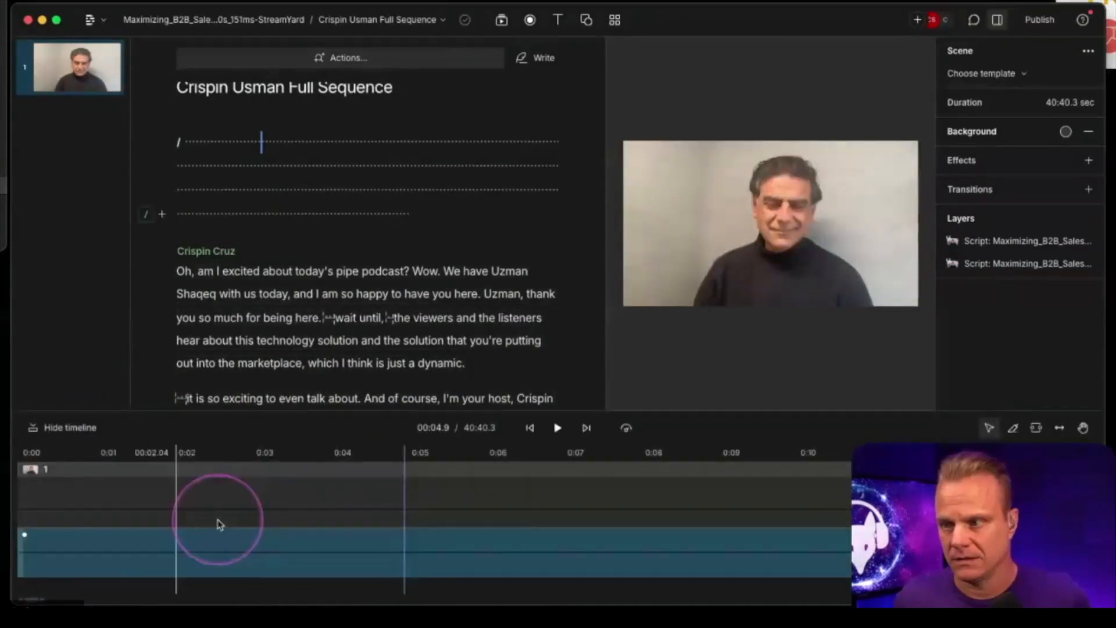
right_click(290, 505)
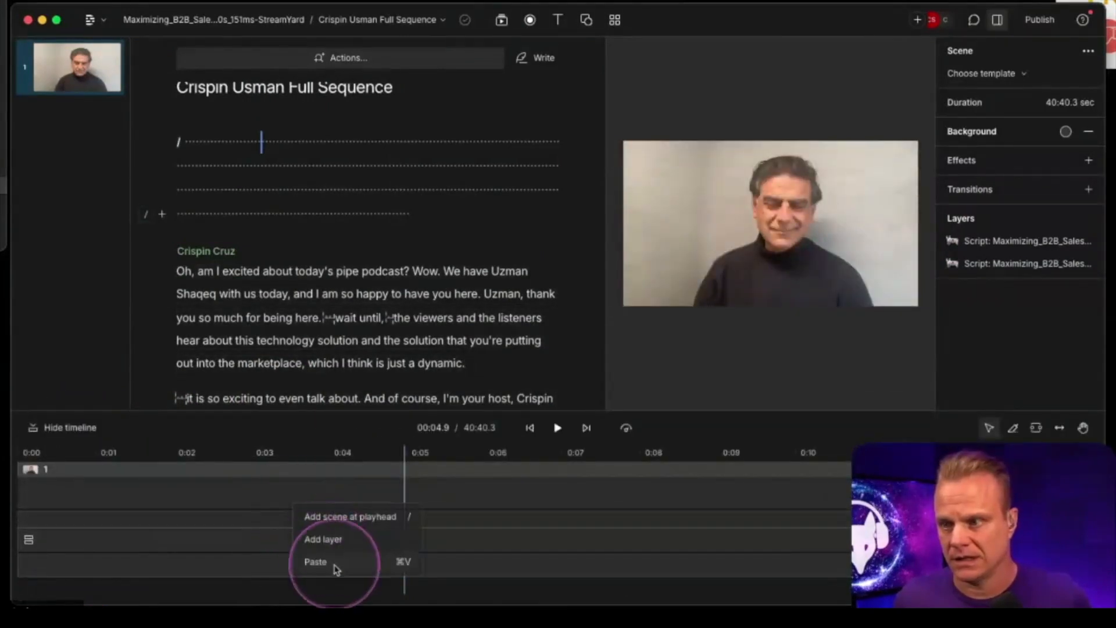
Open the script clip's sequence, examine how the host's and guest's separate audio tracks alternate, and return to the composition
right_click(497, 552)
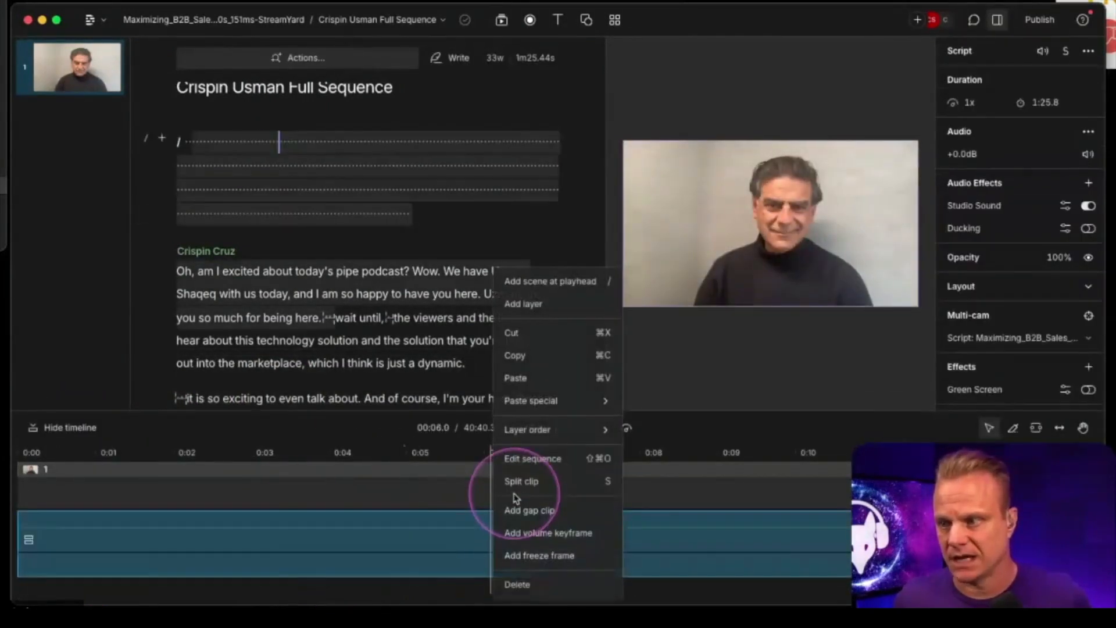
left_click(541, 463)
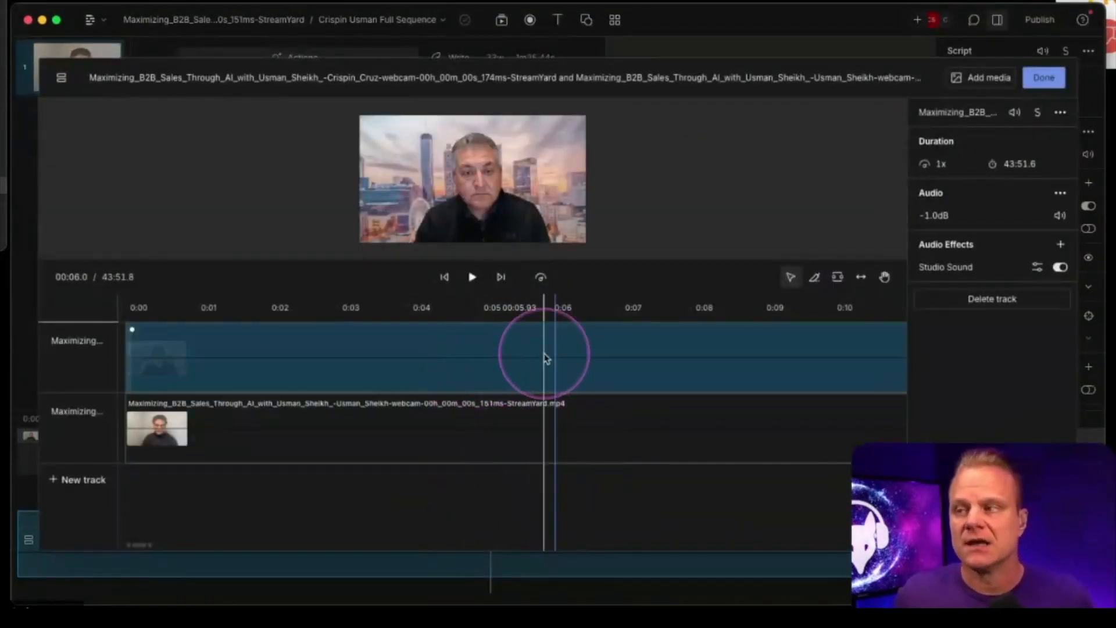
left_click(619, 316)
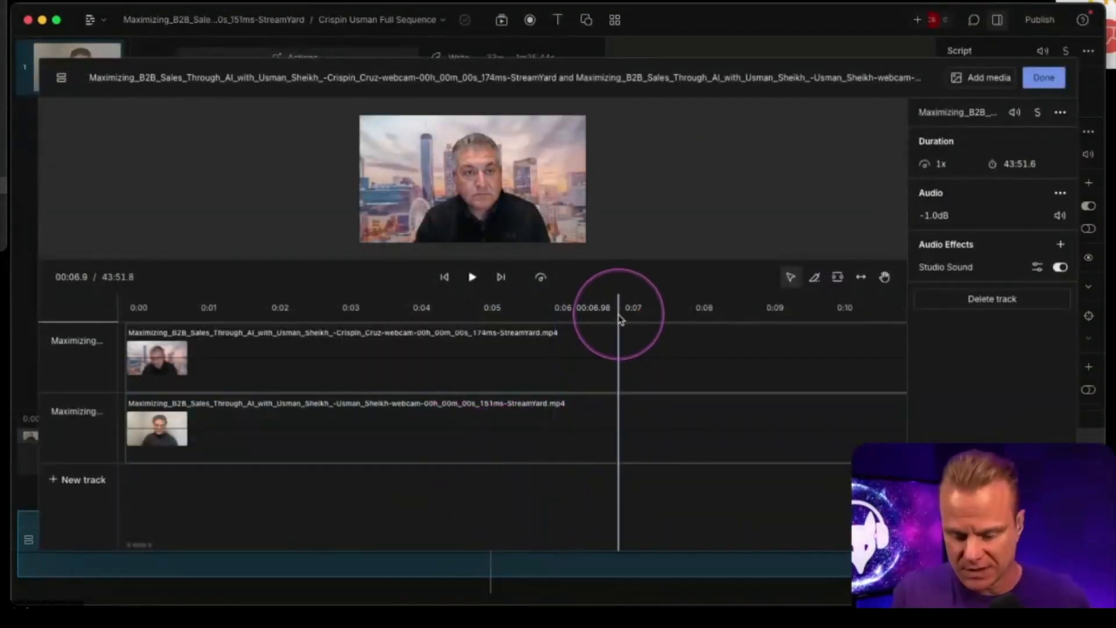
scroll(618, 317, "down", 6)
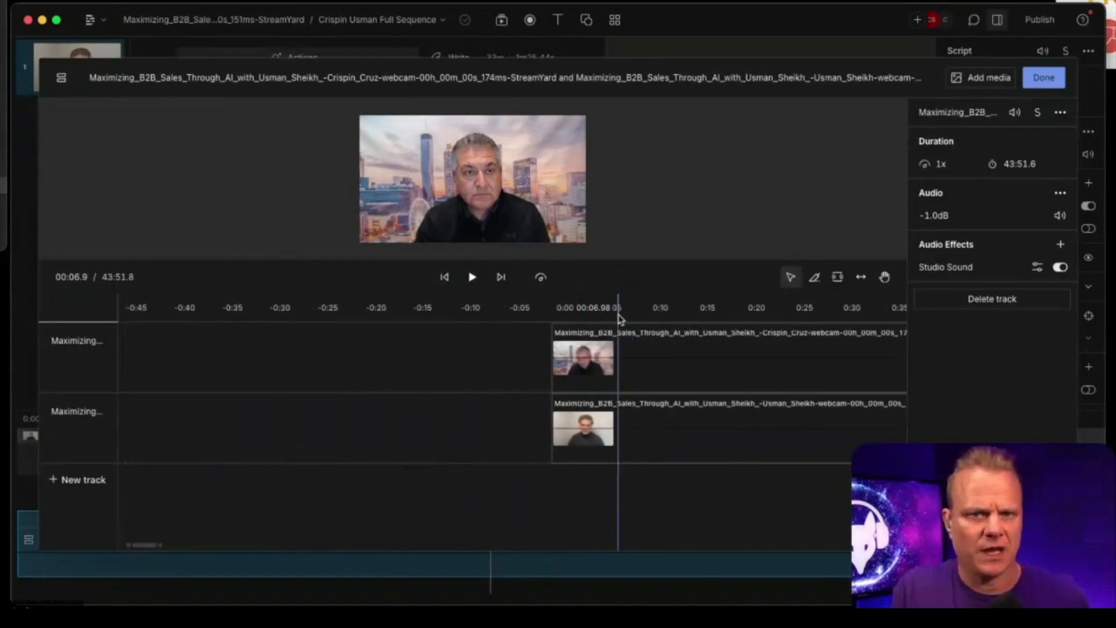
scroll(631, 340, "right", 10)
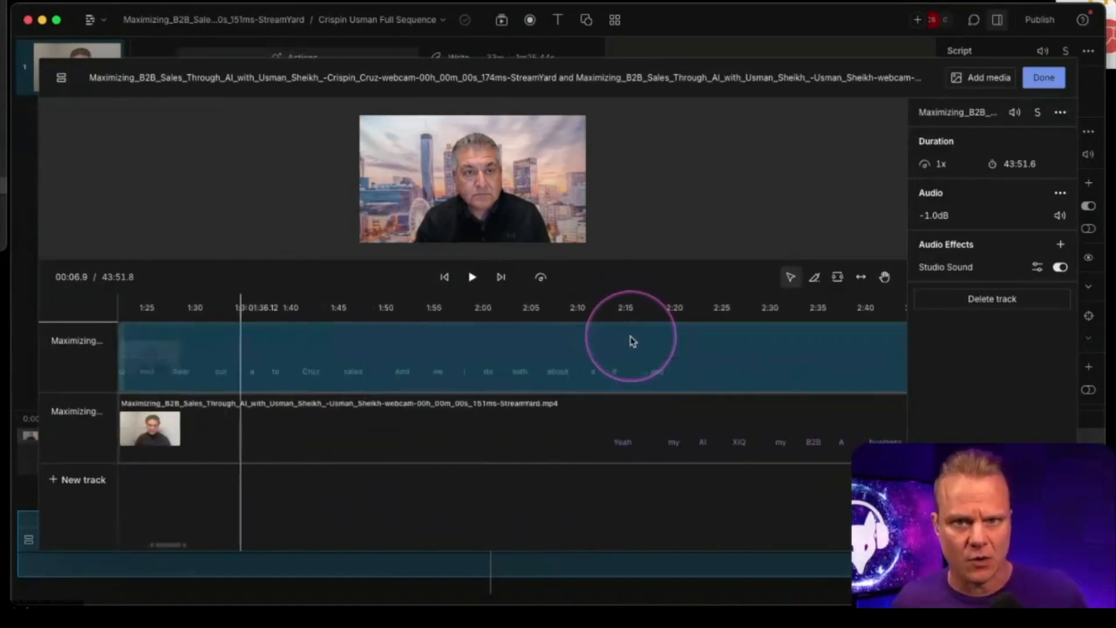
scroll(632, 341, "right", 2)
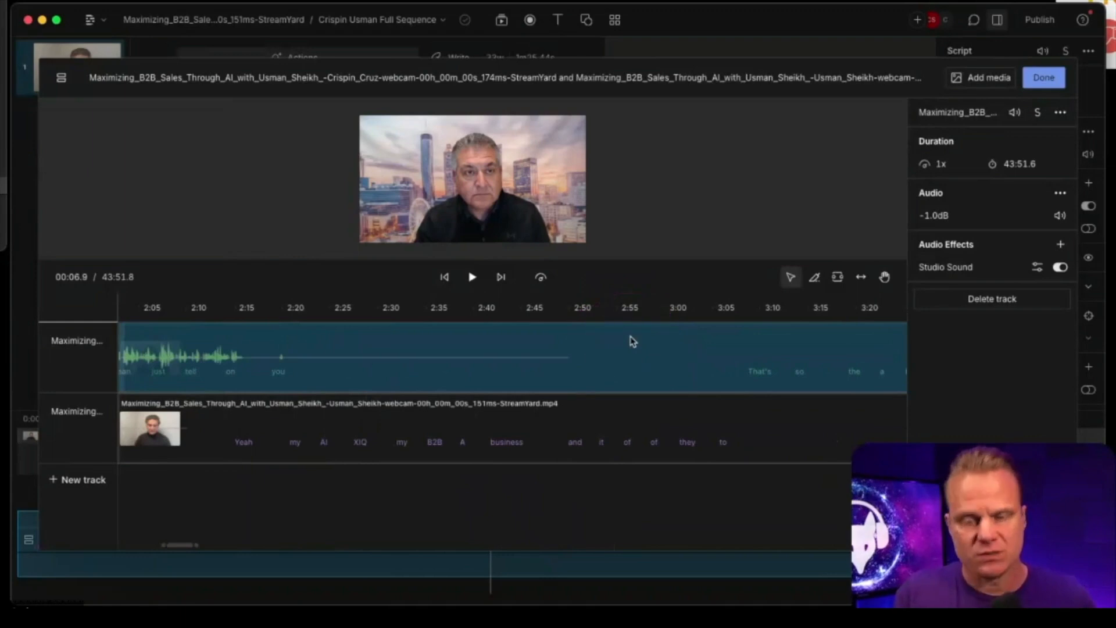
scroll(548, 395, "left", 2)
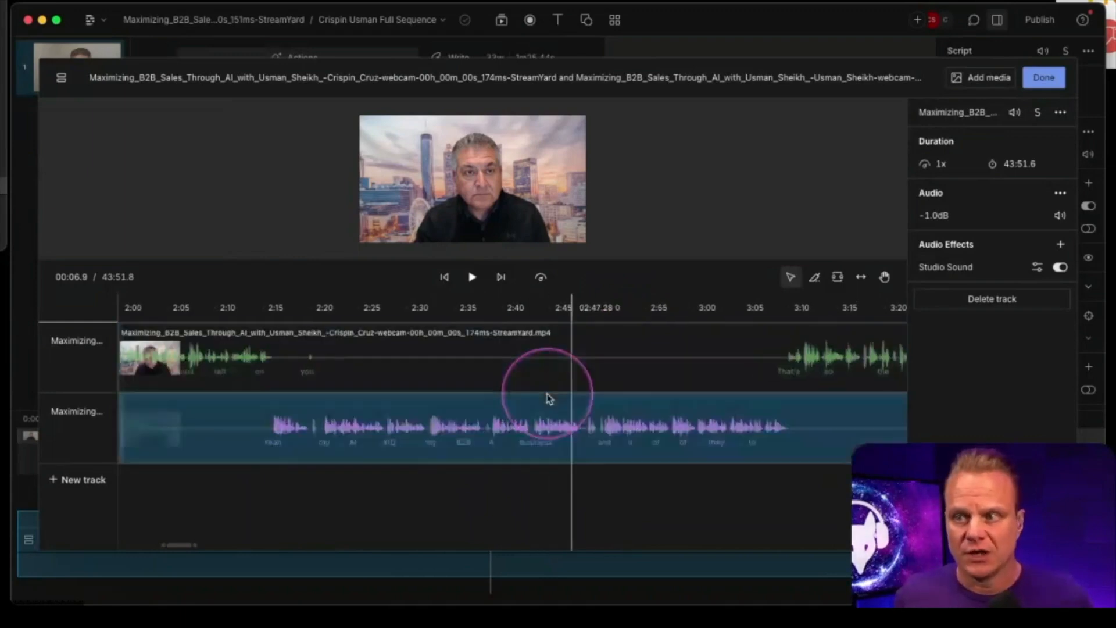
scroll(548, 398, "left", 2)
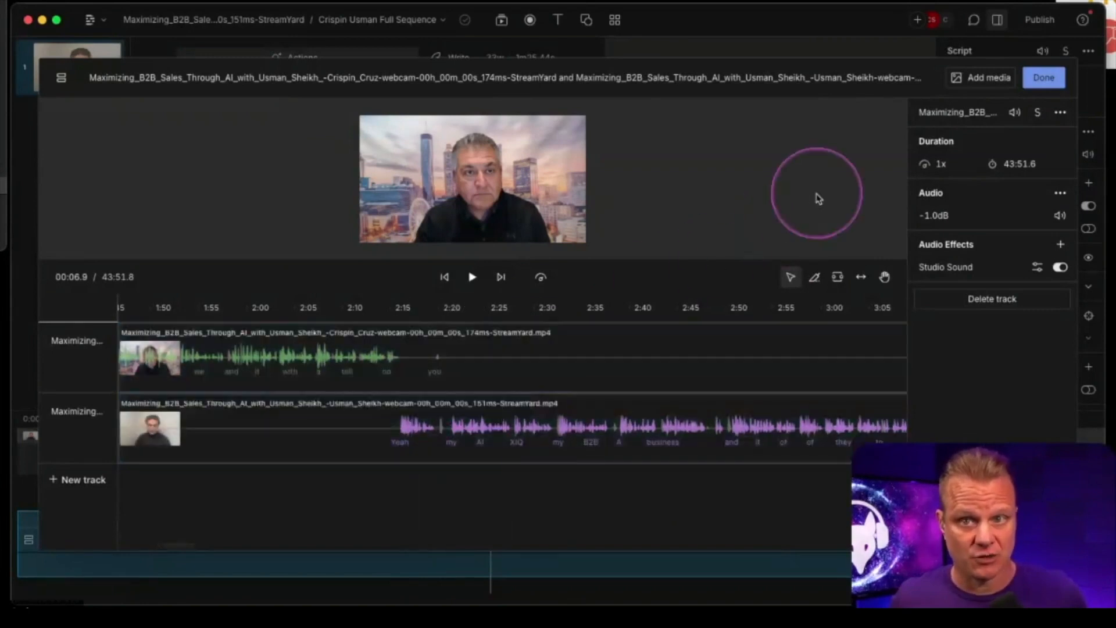
left_click(1041, 81)
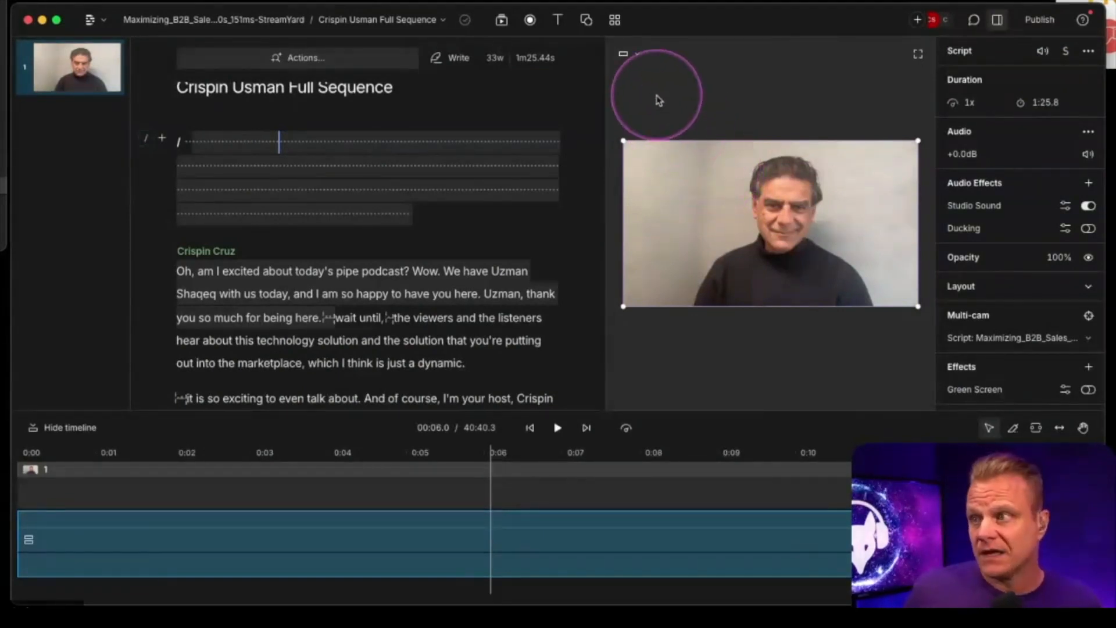
Change the full interview sequence's frame format to Portrait 9:16 and select the guest's video in the frame
left_click(626, 56)
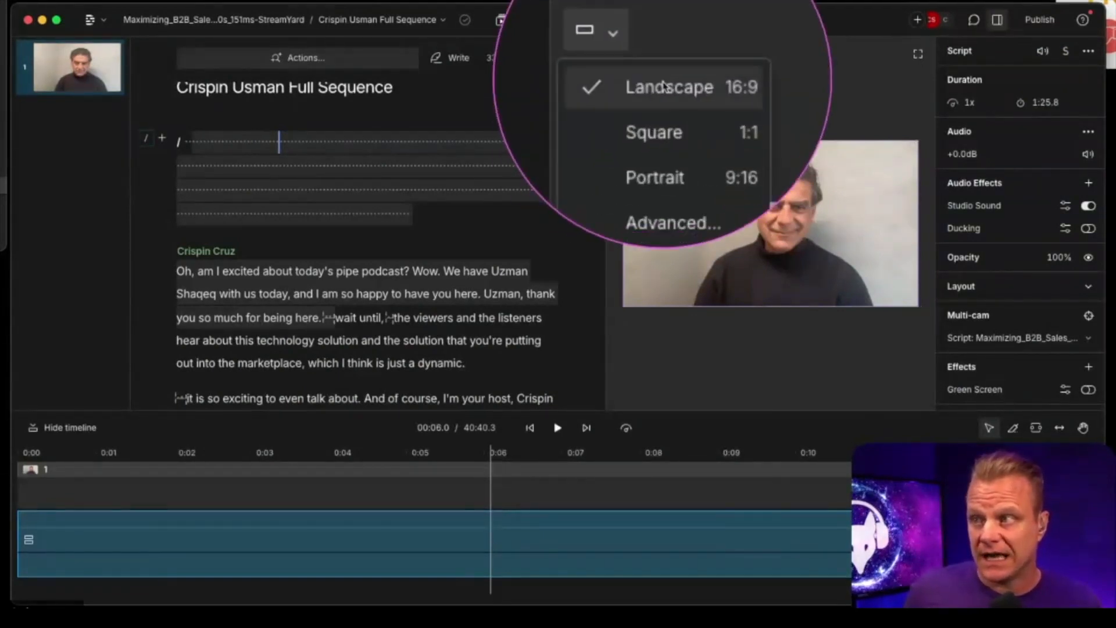
left_click(666, 134)
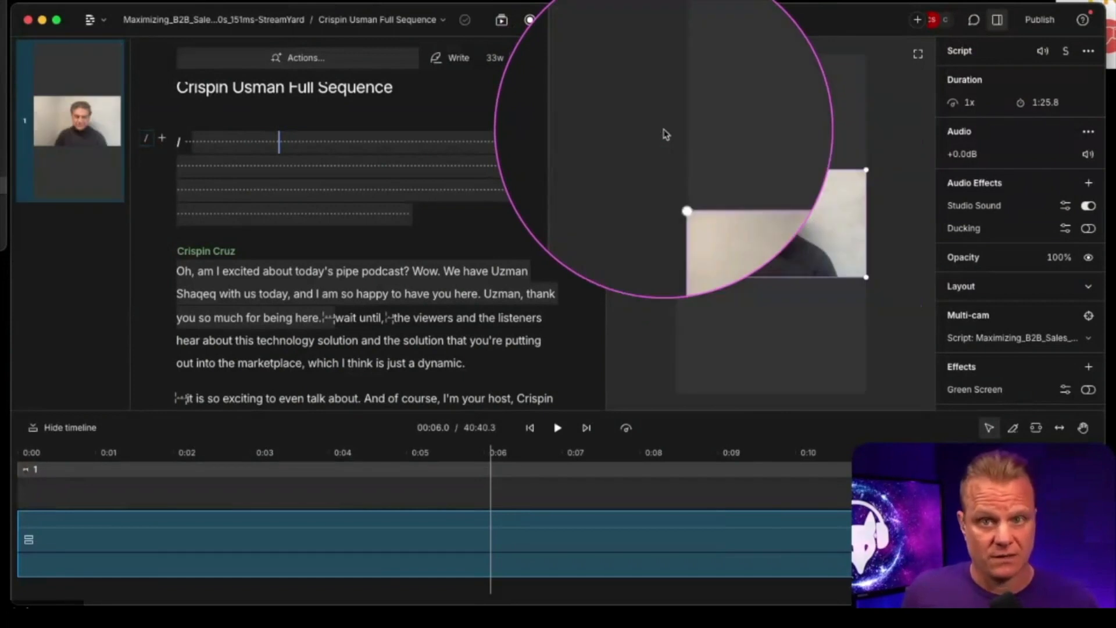
left_click(797, 218)
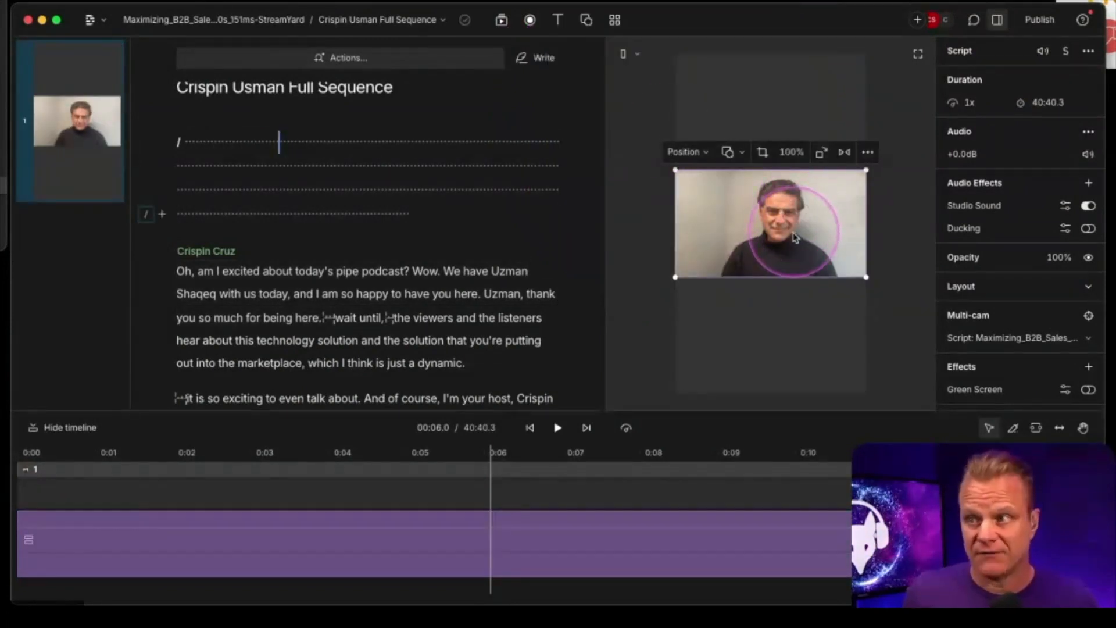
Place the guest's video at the top of the portrait frame and enlarge the host's video across the bottom half
left_click_drag(789, 244, 787, 353)
left_click_drag(778, 316, 777, 317)
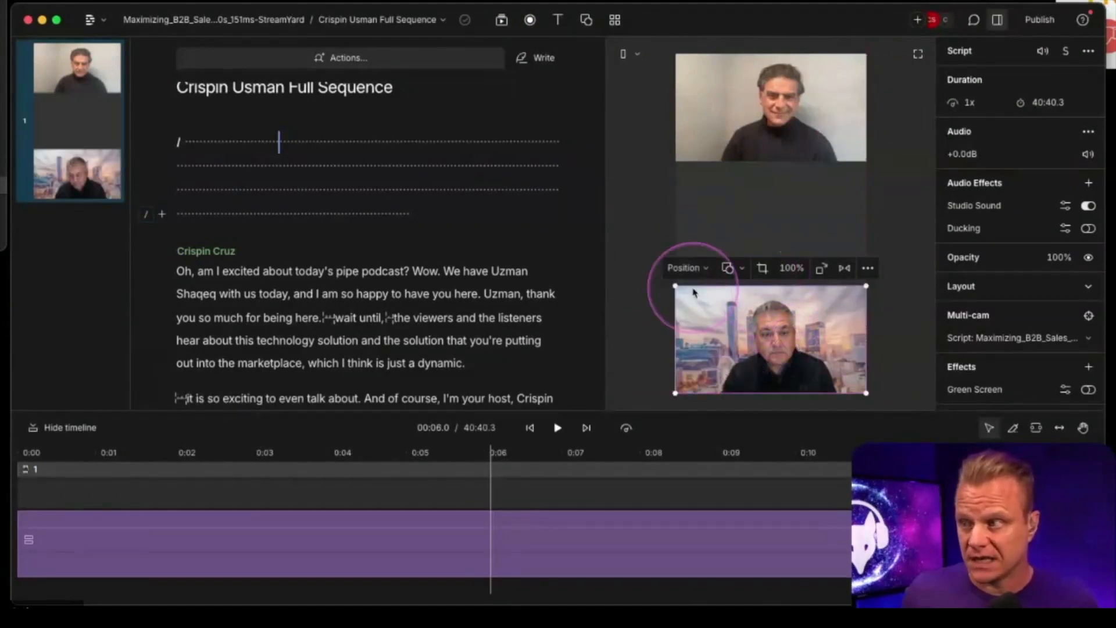
left_click_drag(676, 286, 638, 248)
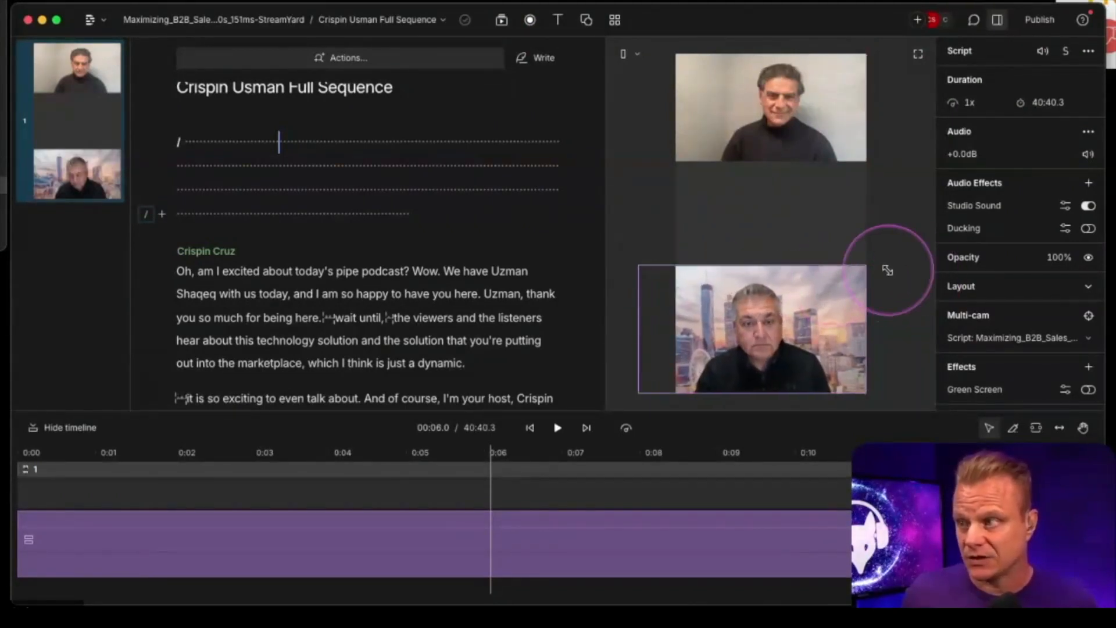
left_click_drag(868, 268, 900, 247)
left_click_drag(783, 252, 784, 237)
Enlarge and align the guest's video to fill the frame's upper half down to the edge of the host's video
left_click(700, 154)
left_click_drag(701, 153, 622, 194)
left_click_drag(864, 181, 905, 212)
left_click_drag(790, 212, 781, 235)
left_click(781, 239)
left_click(909, 312)
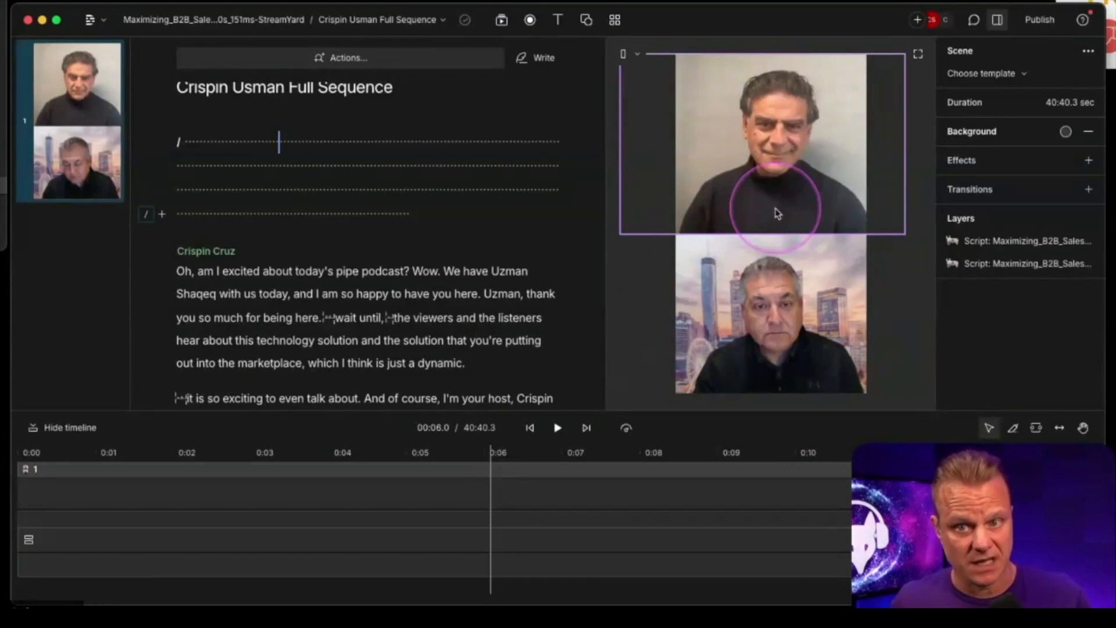
left_click(784, 238)
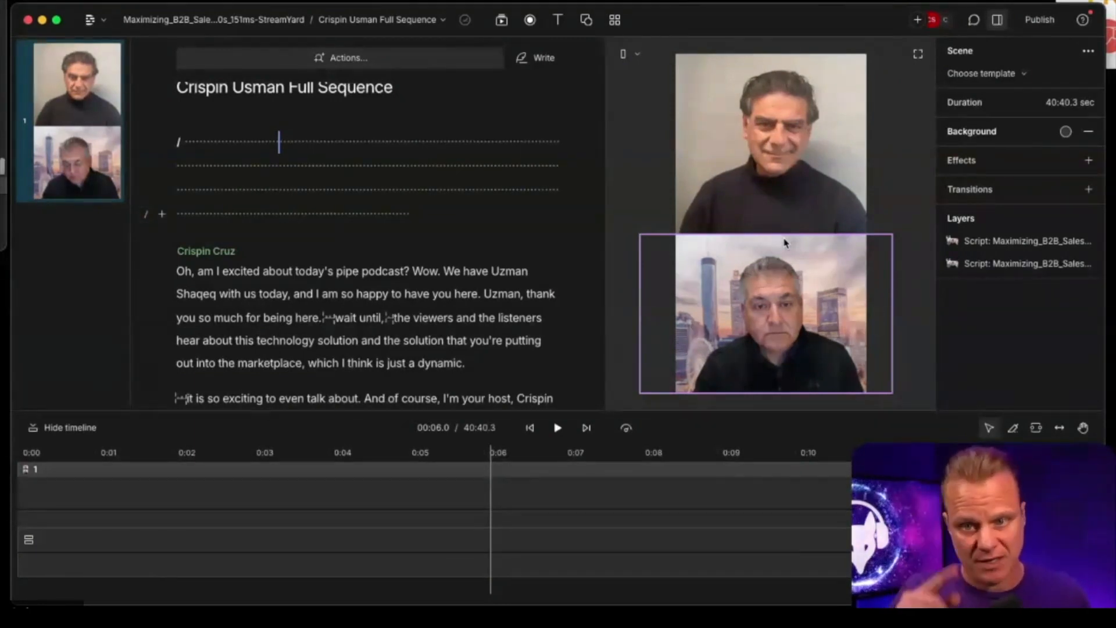
Set the guest's video position to Fill canvas and deselect it
left_click(804, 163)
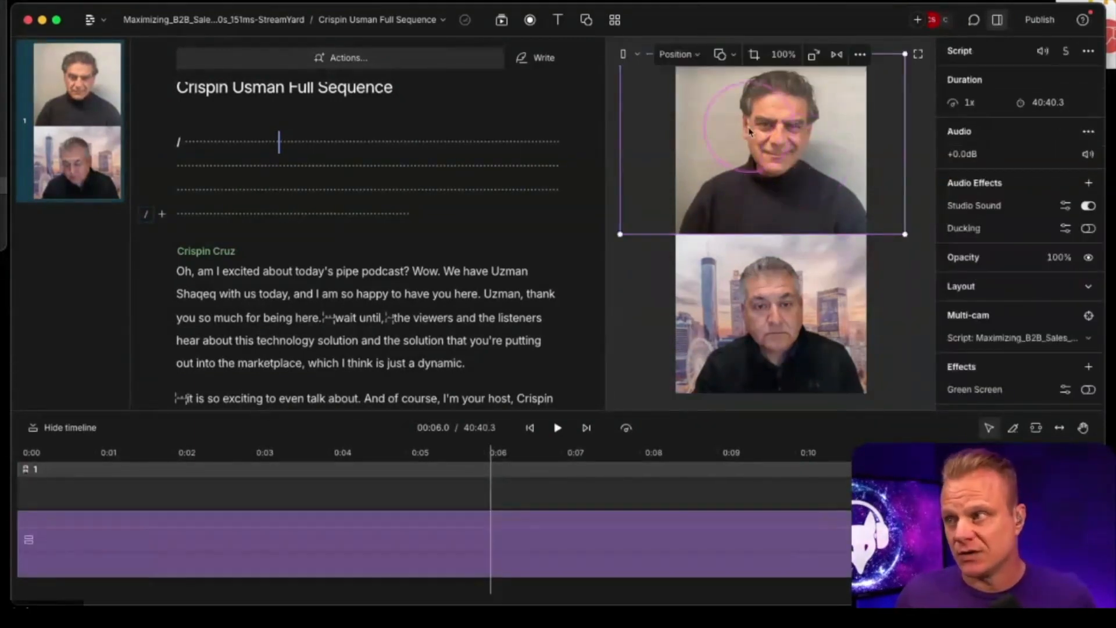
left_click(677, 54)
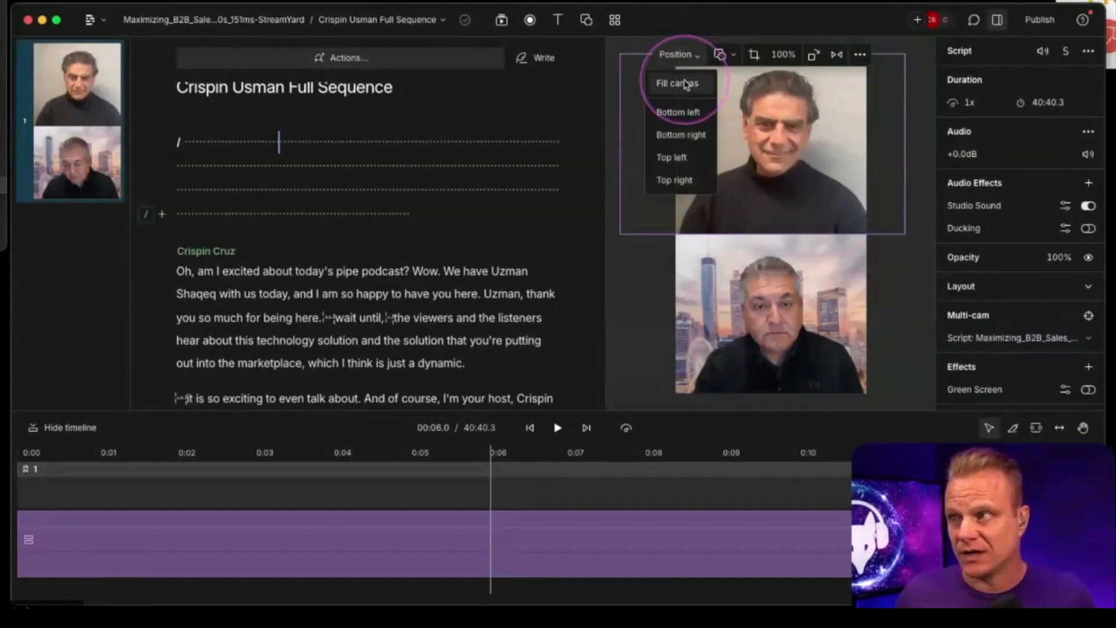
left_click(686, 85)
left_click(763, 152)
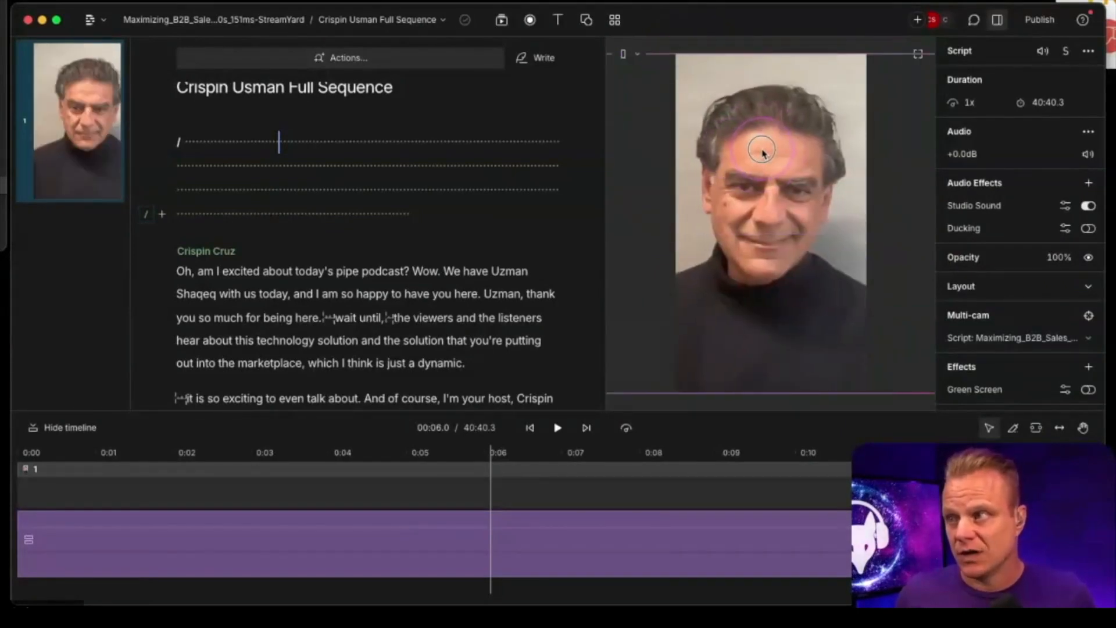
left_click(834, 399)
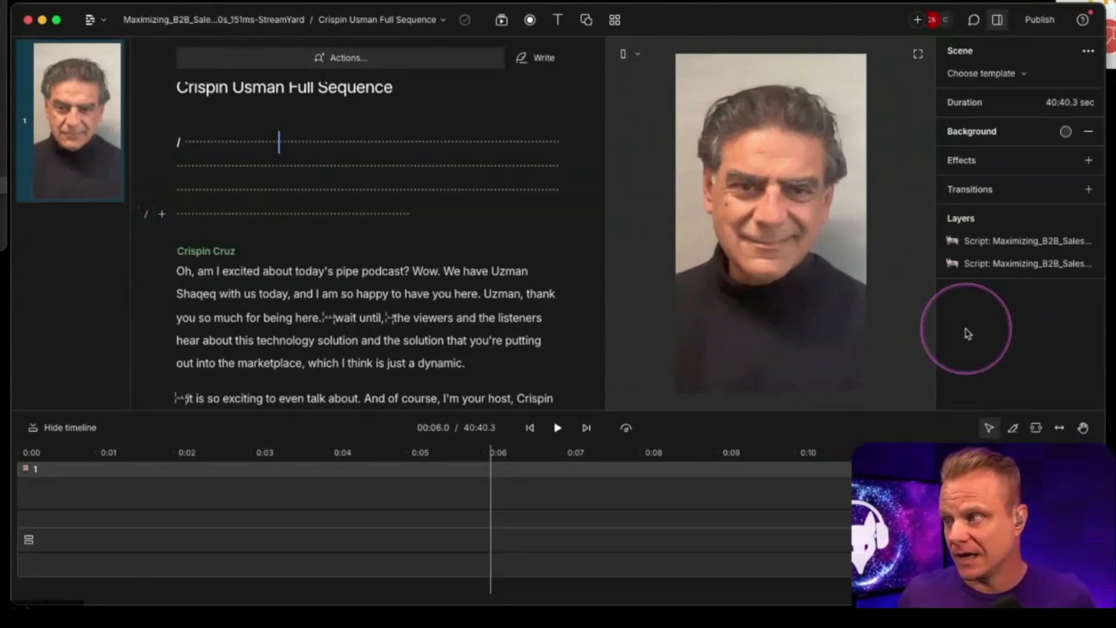
Hide the guest's script layer so that the host's video underneath can be edited
mouse_move(1008, 268)
left_click(1074, 267)
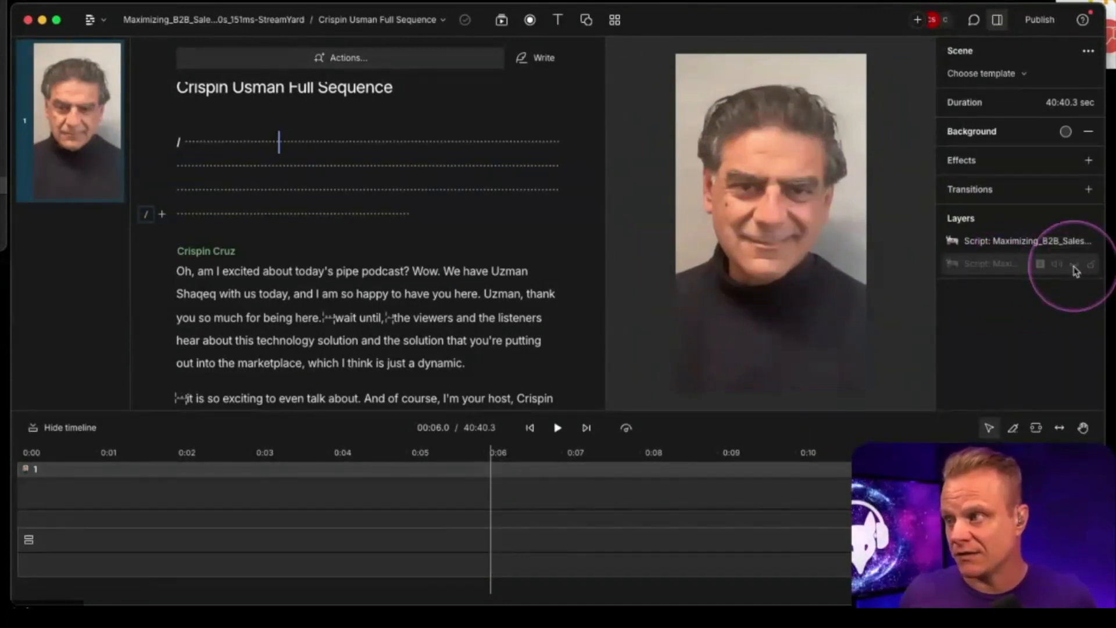
left_click(1074, 267)
left_click(1014, 247)
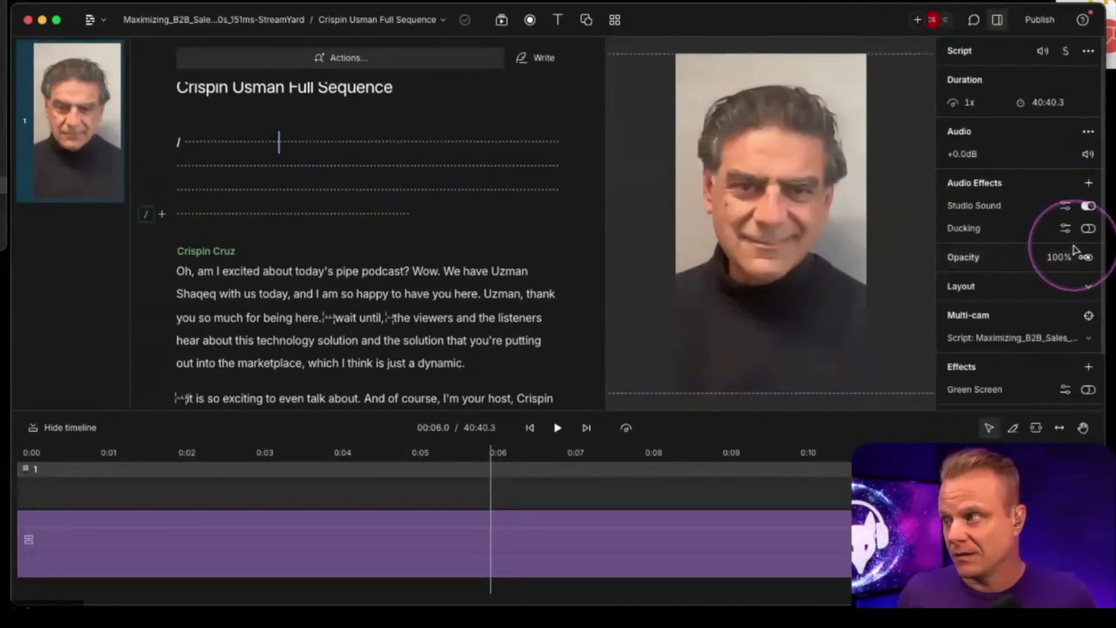
left_click(839, 402)
left_click(1075, 243)
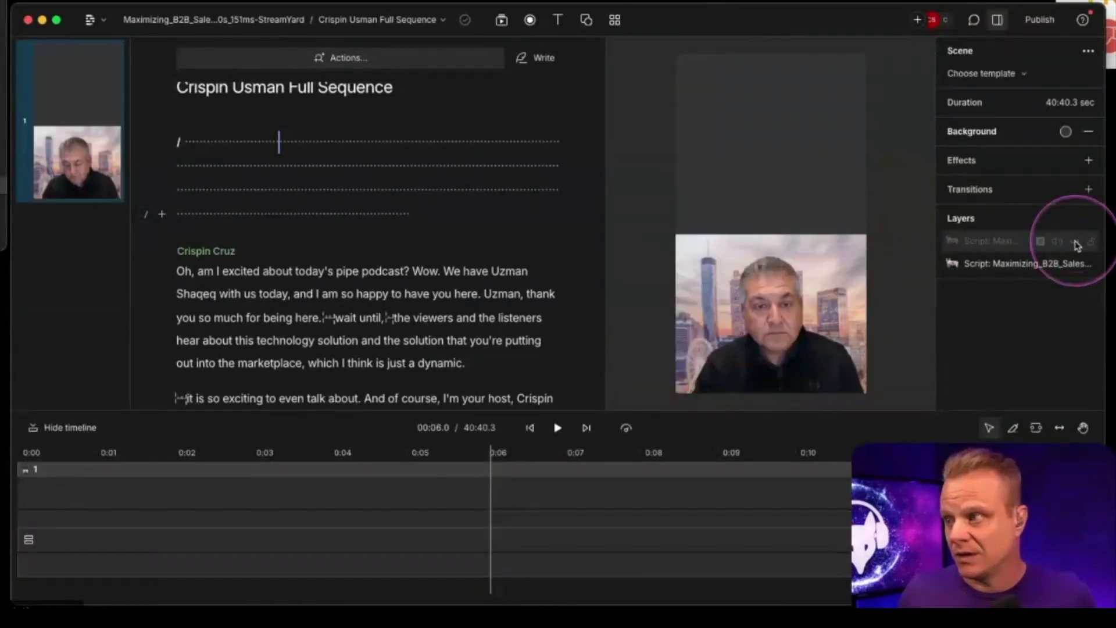
Set the host's video position to Fill canvas and show the guest's layer again
left_click(793, 274)
left_click(700, 220)
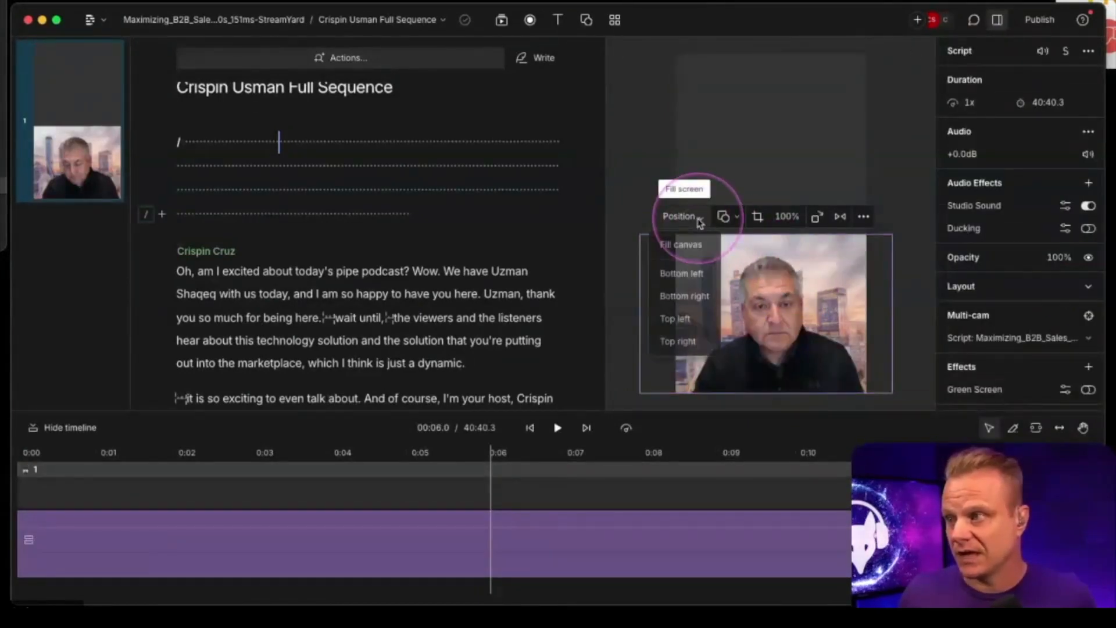
left_click(680, 244)
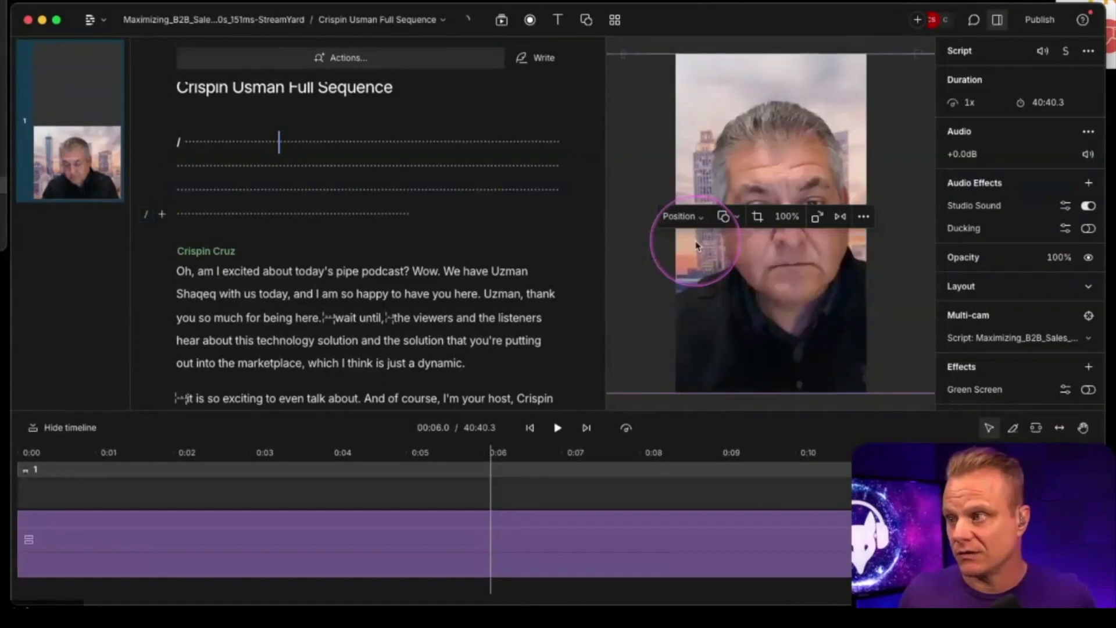
left_click(870, 406)
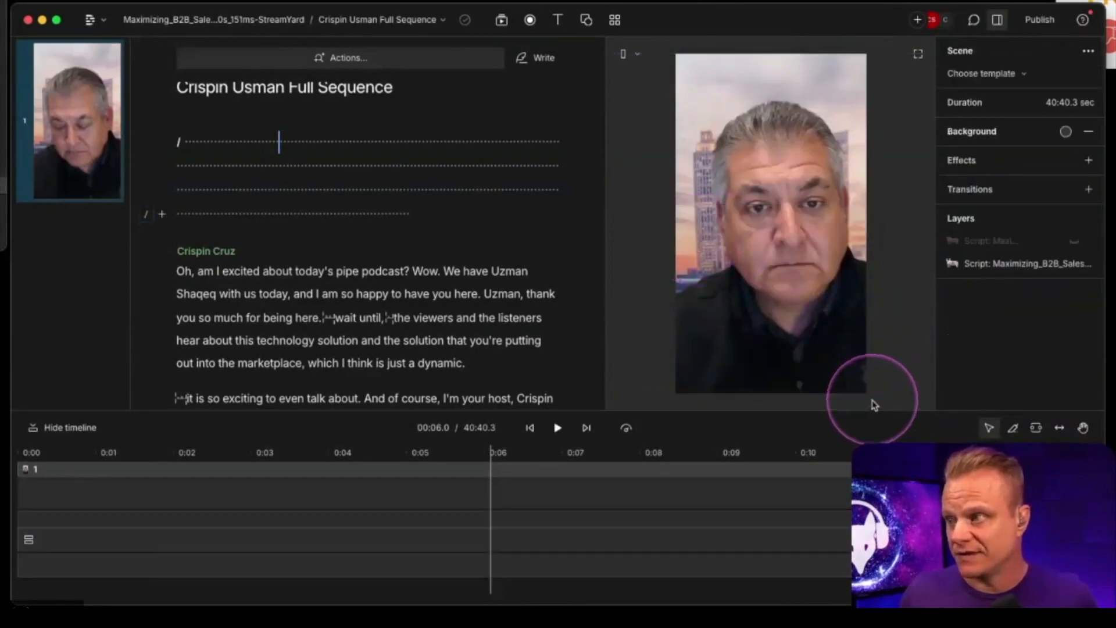
left_click(1077, 245)
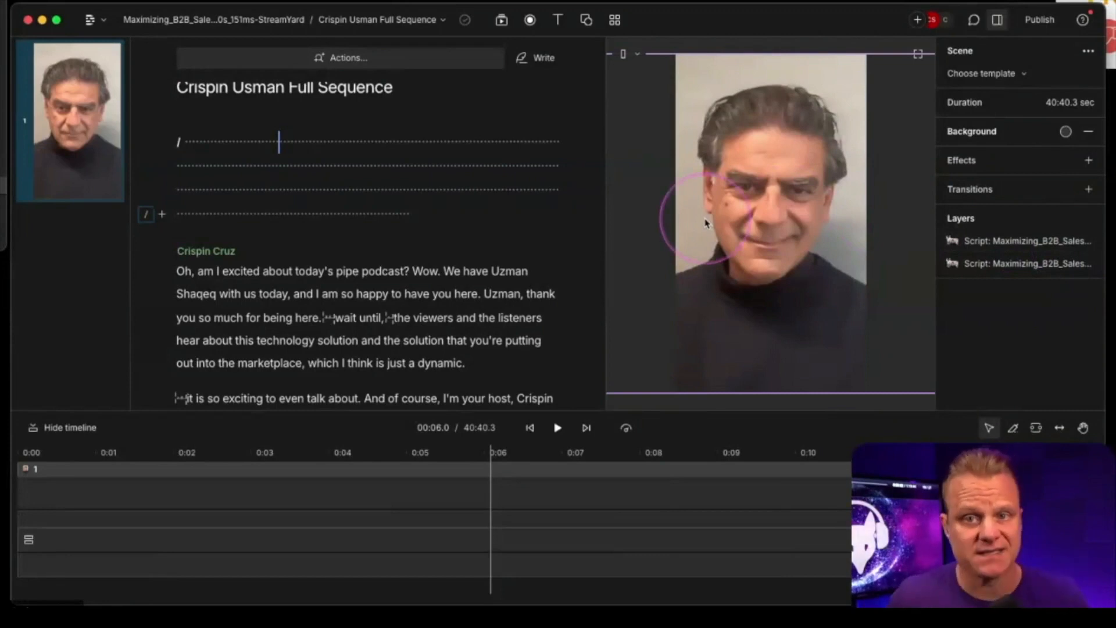
Run the action that adds scenes by active speaker across the full interview sequence
scroll(262, 290, "down", 3)
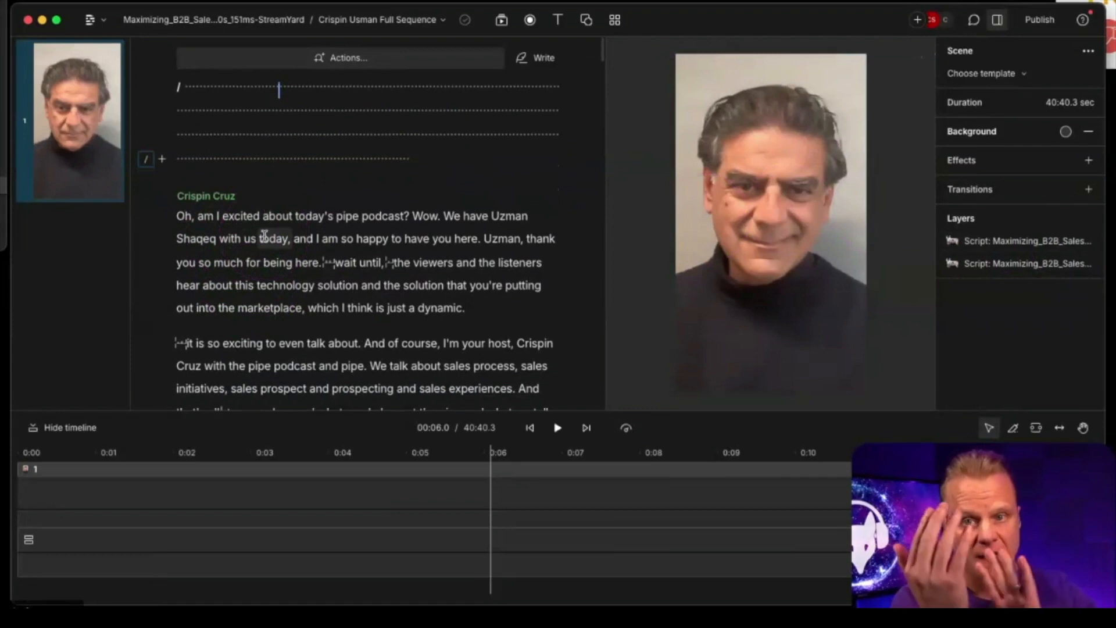
scroll(264, 236, "down", 2)
scroll(503, 206, "up", 4)
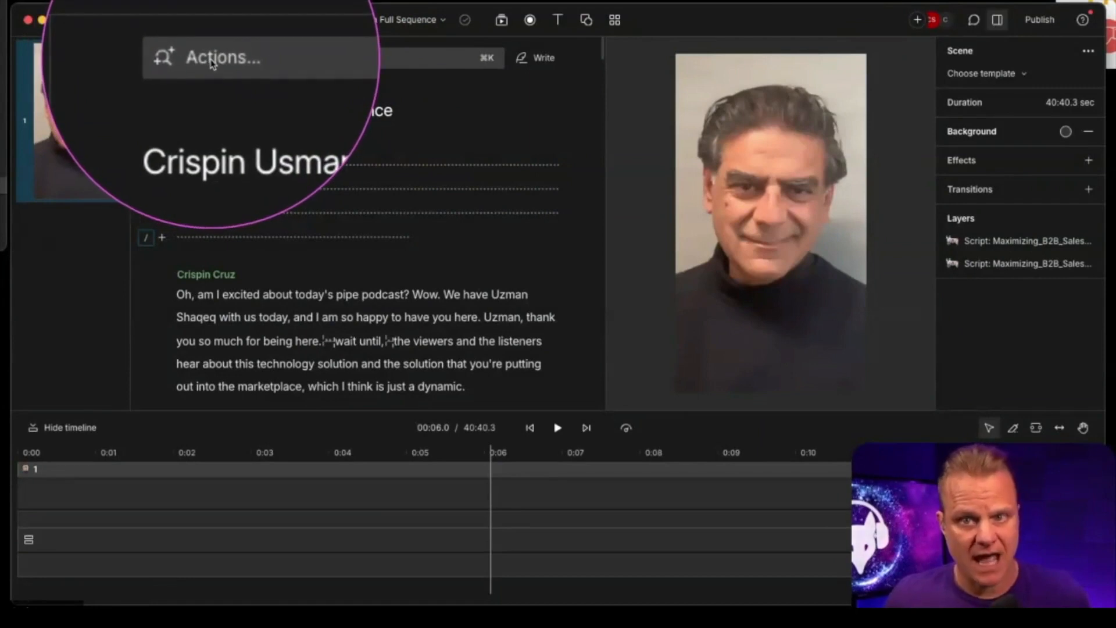
left_click(216, 63)
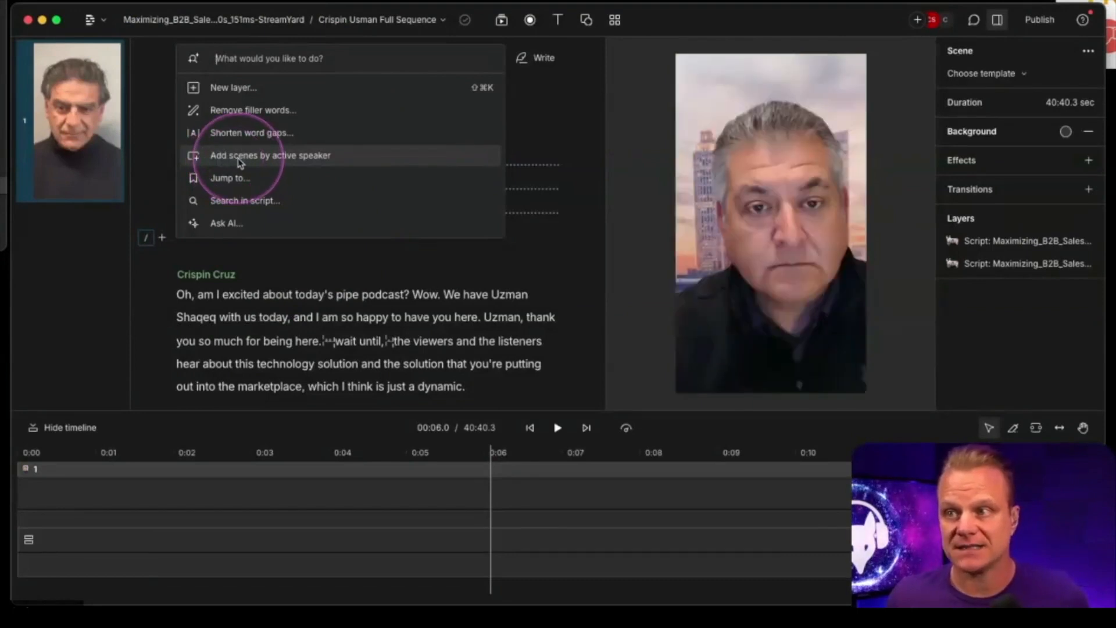
left_click(238, 157)
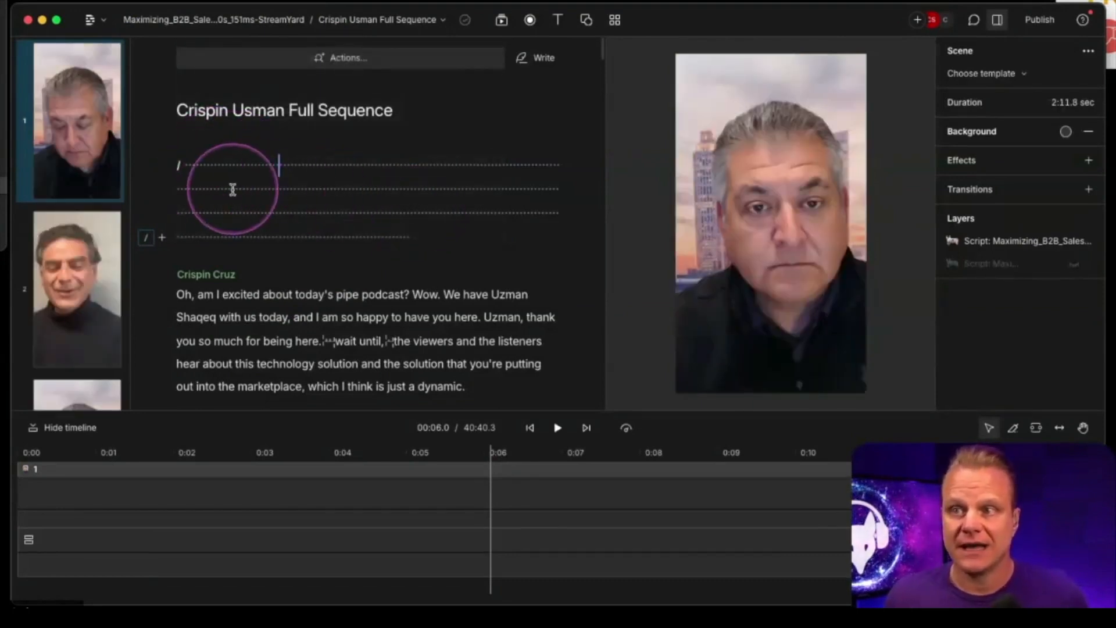
Examine the generated speaker scenes and play from the host's question into the guest's introduction to check the camera switching
scroll(93, 158, "down", 6)
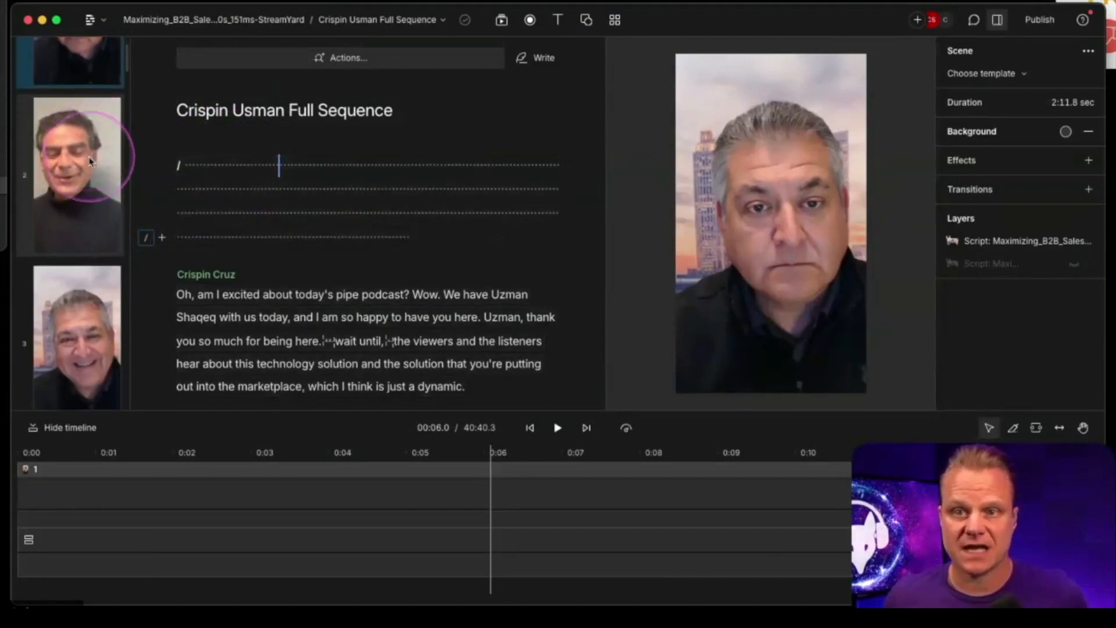
scroll(91, 161, "down", 9)
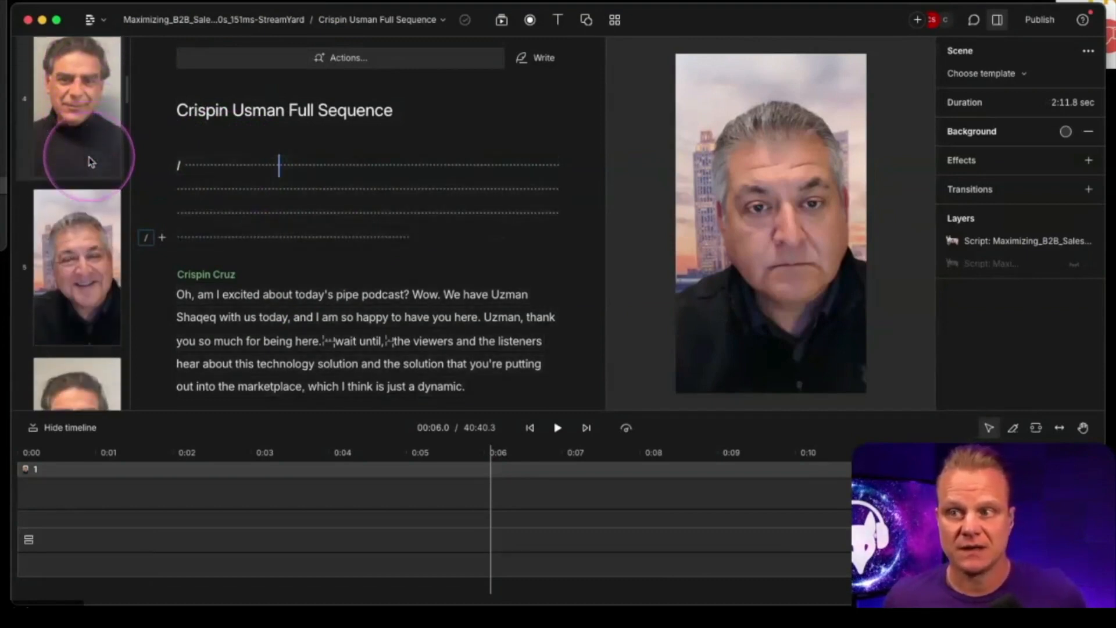
scroll(281, 288, "down", 10)
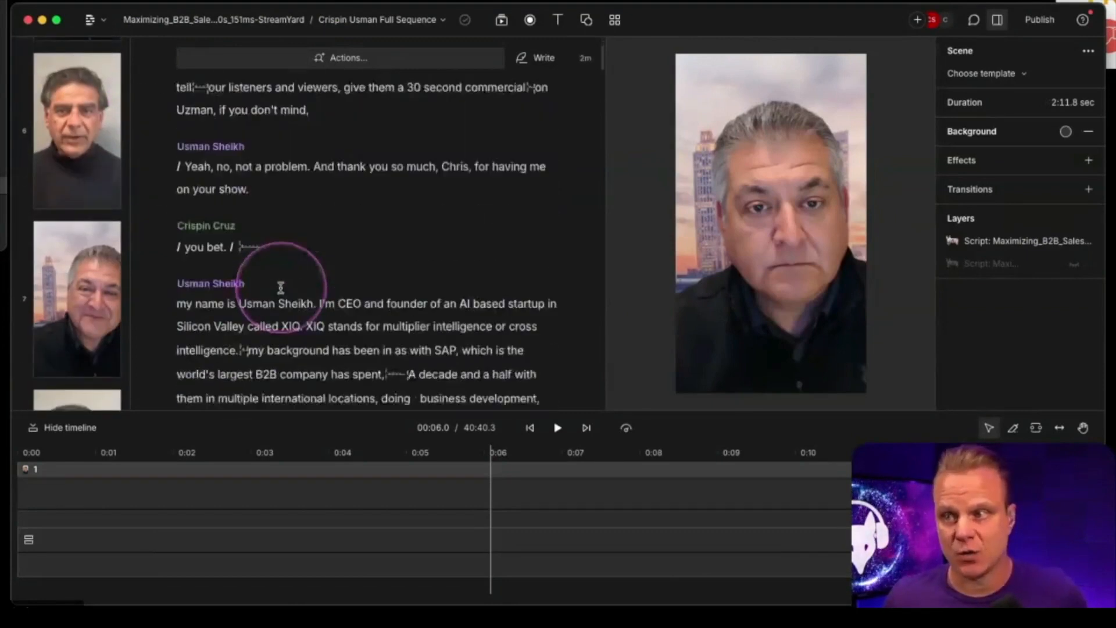
scroll(281, 288, "up", 1)
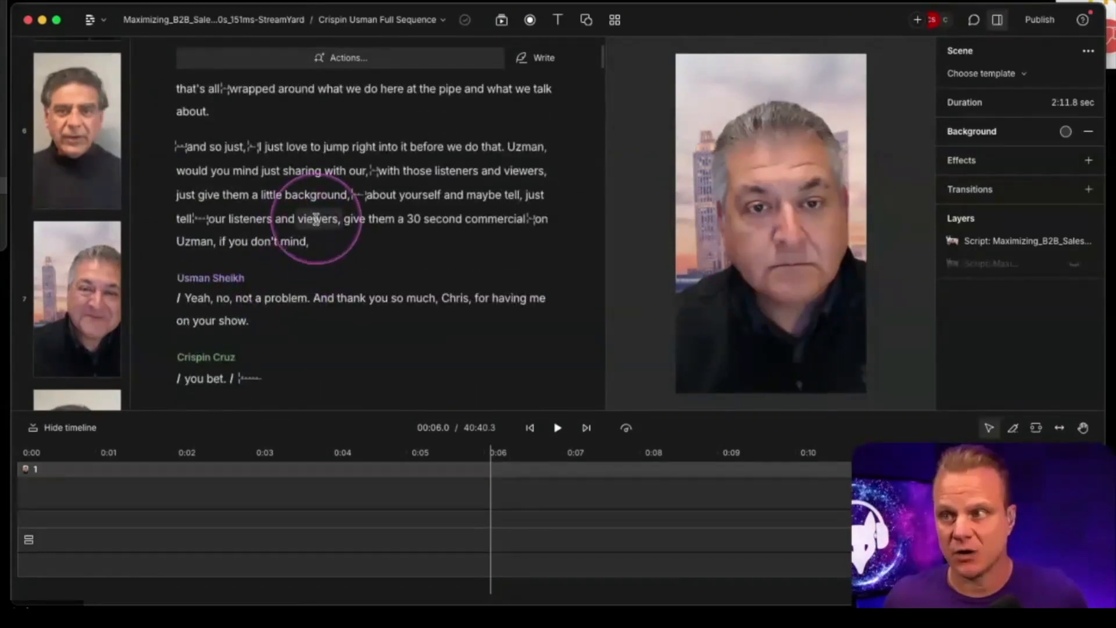
left_click(351, 219)
left_click(558, 428)
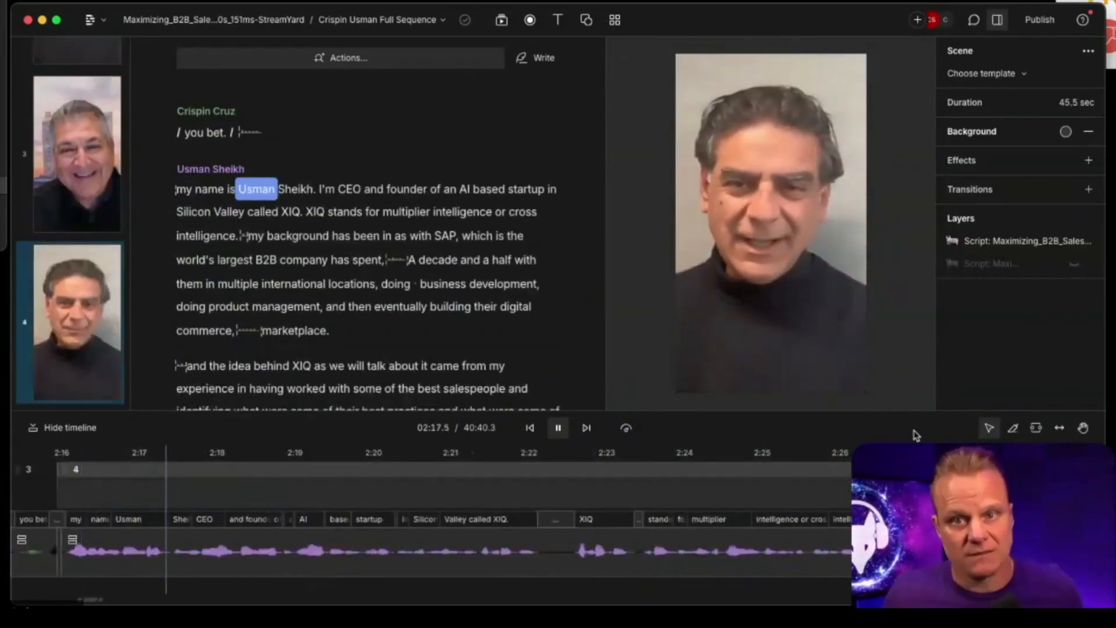
left_click(556, 428)
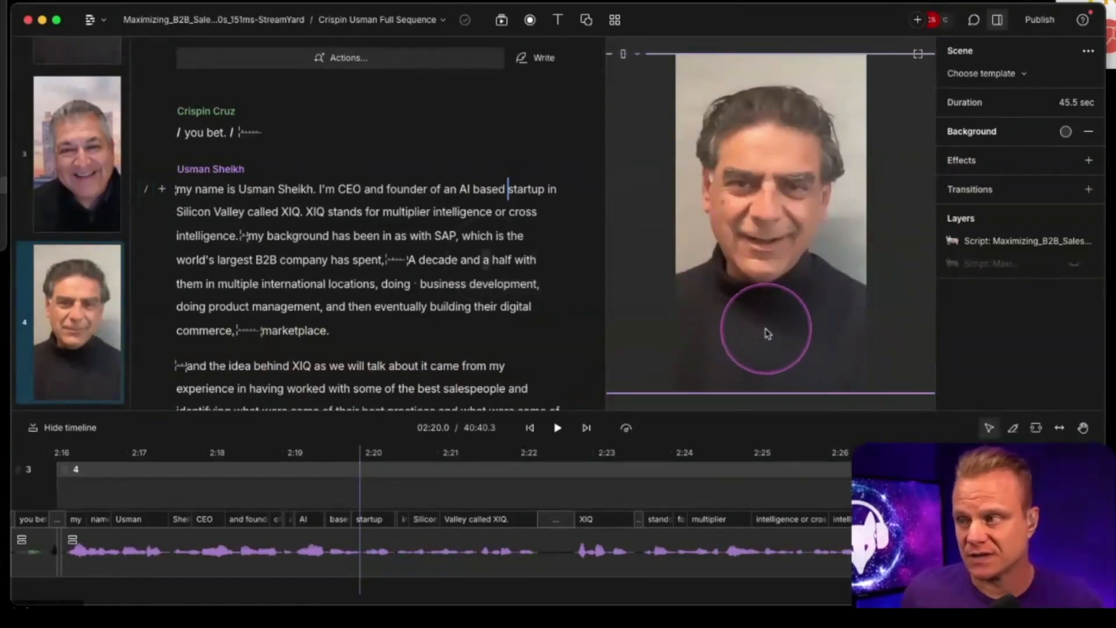
Turn on the Green Screen effect for the guest's video in scene 4, and turn it off again
left_click(768, 77)
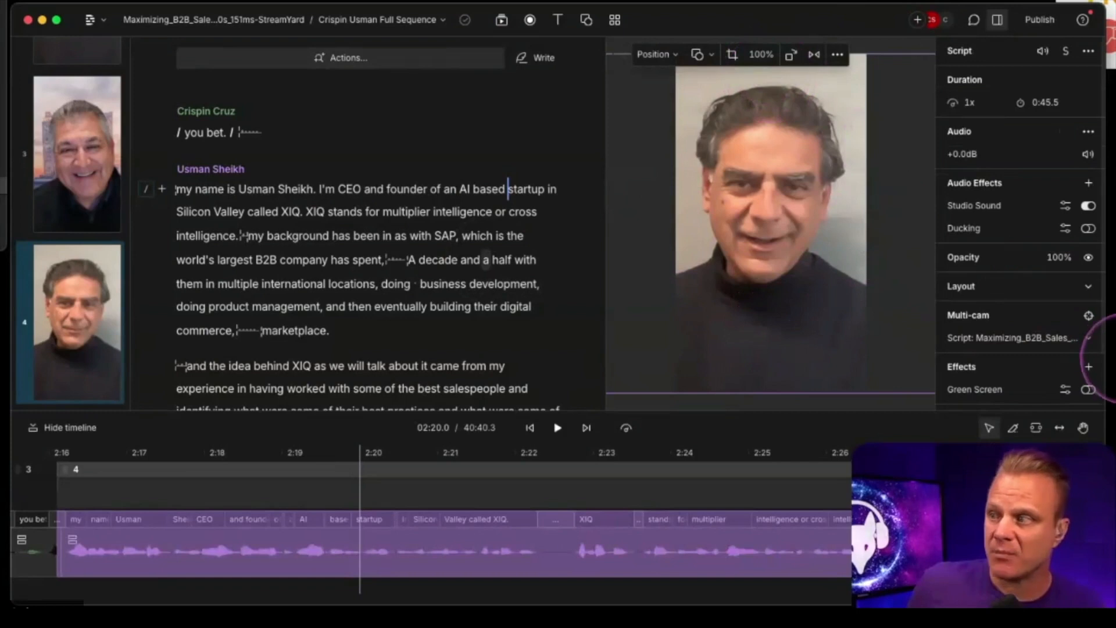
left_click(1088, 390)
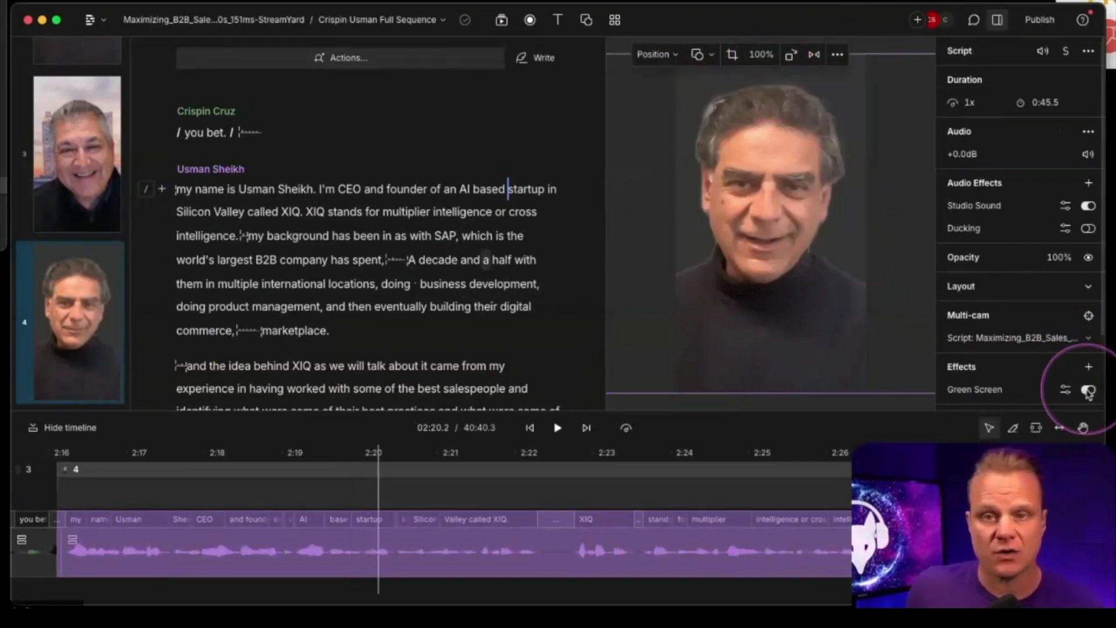
left_click(1088, 391)
left_click(864, 324)
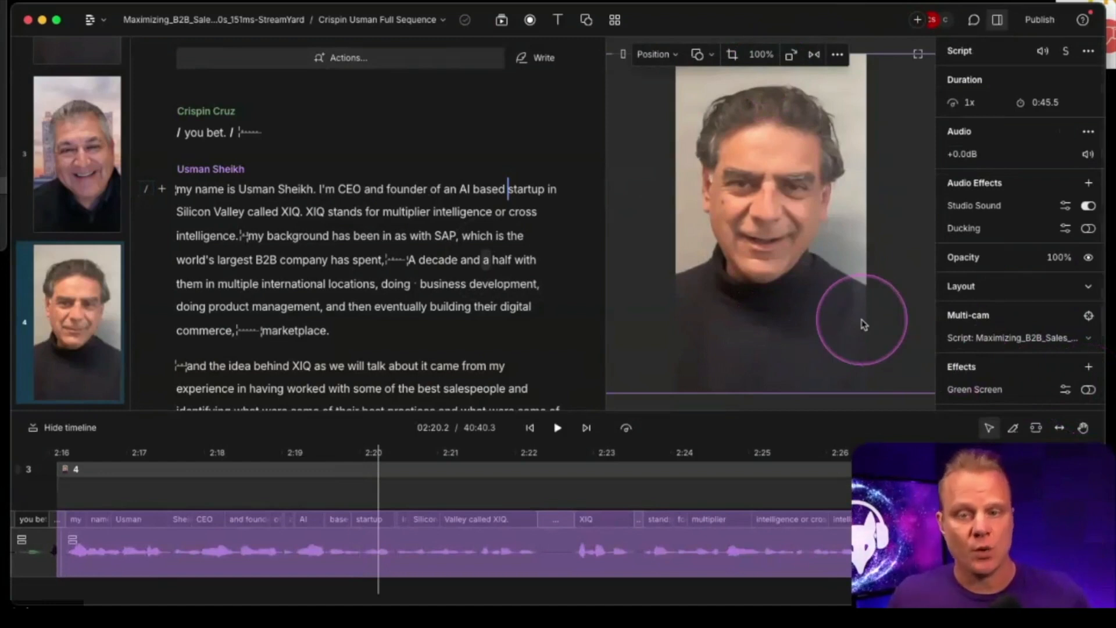